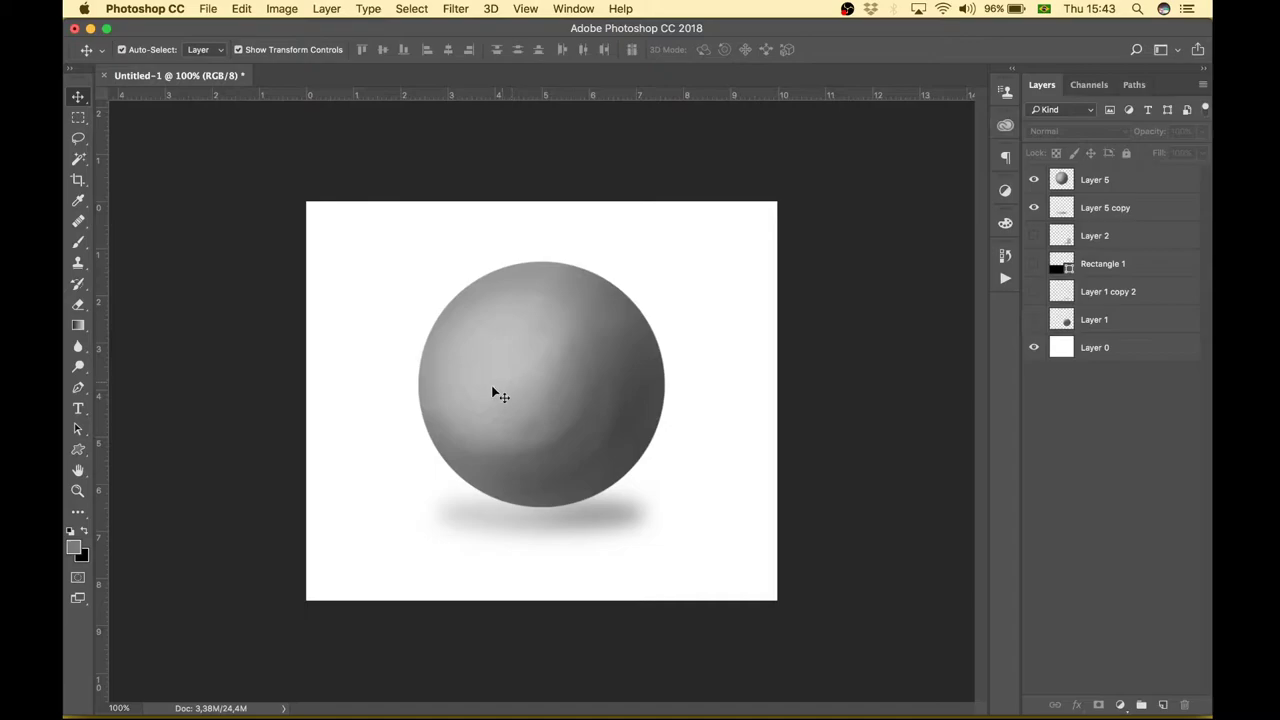
Open the File menu next to the finished sphere example to begin a new document
click(208, 9)
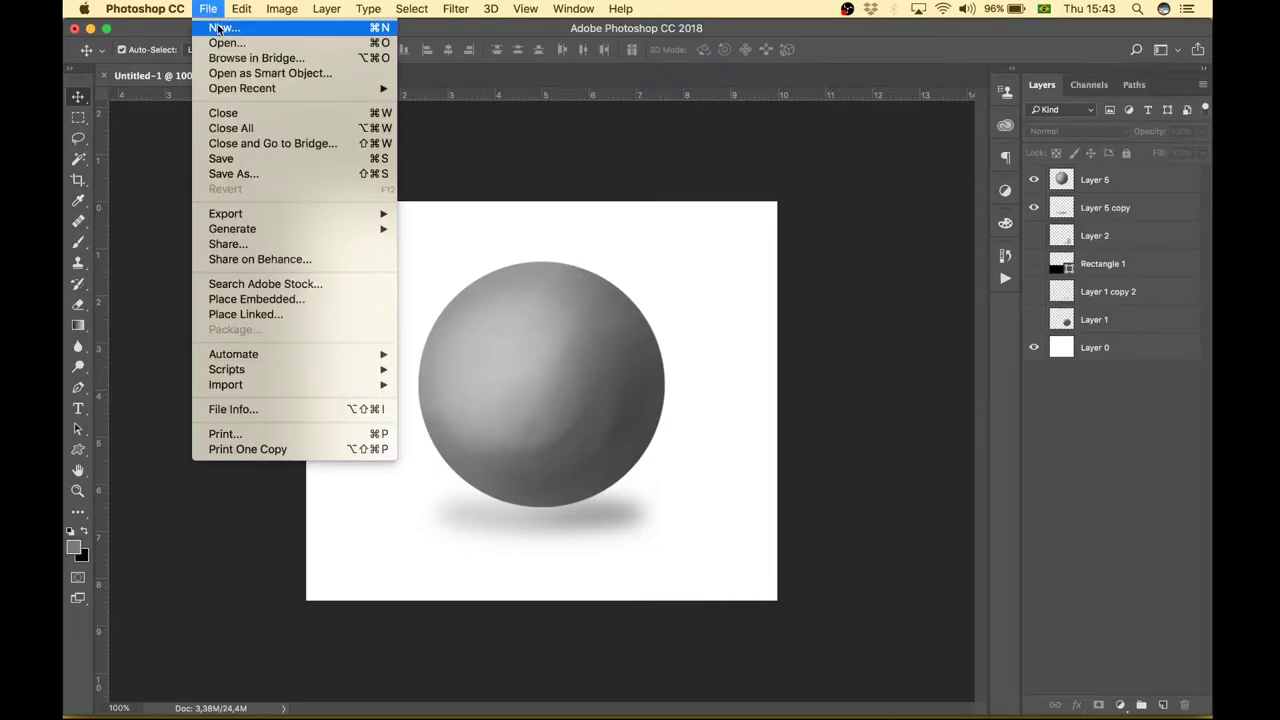
Create a white 1000 × 1000 px document at 75 ppi resolution
click(218, 28)
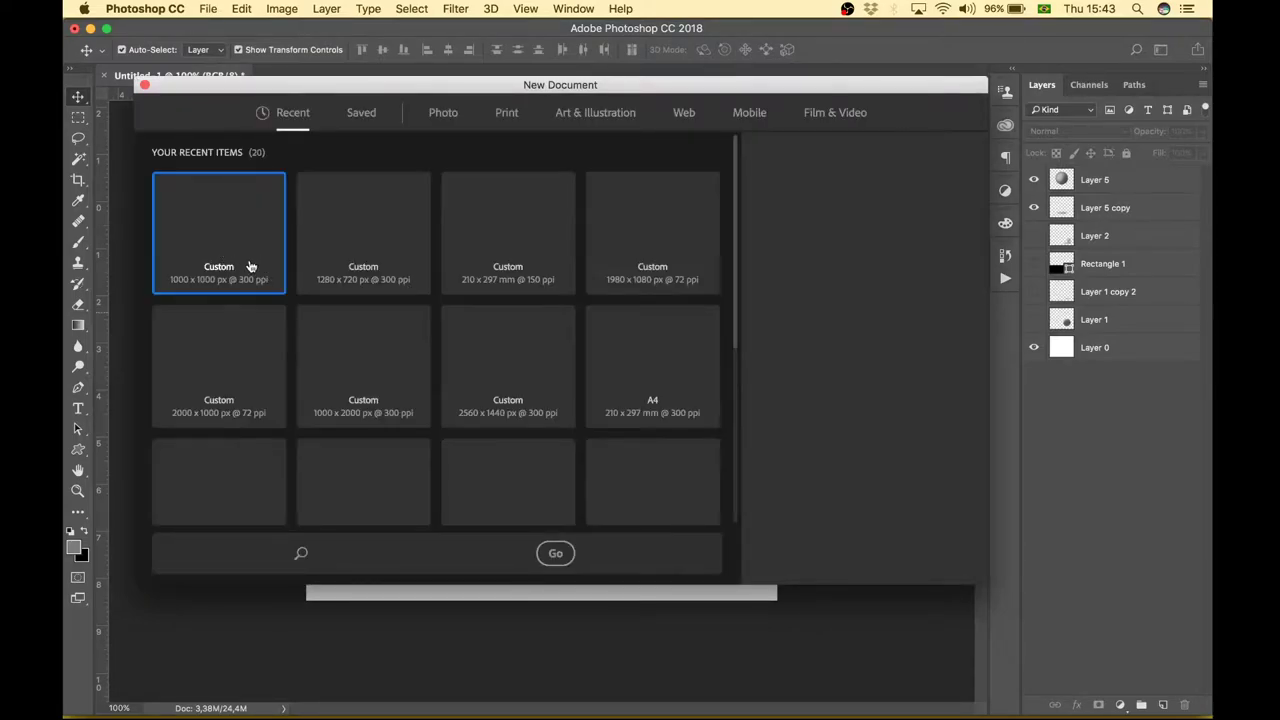
double_click(775, 327)
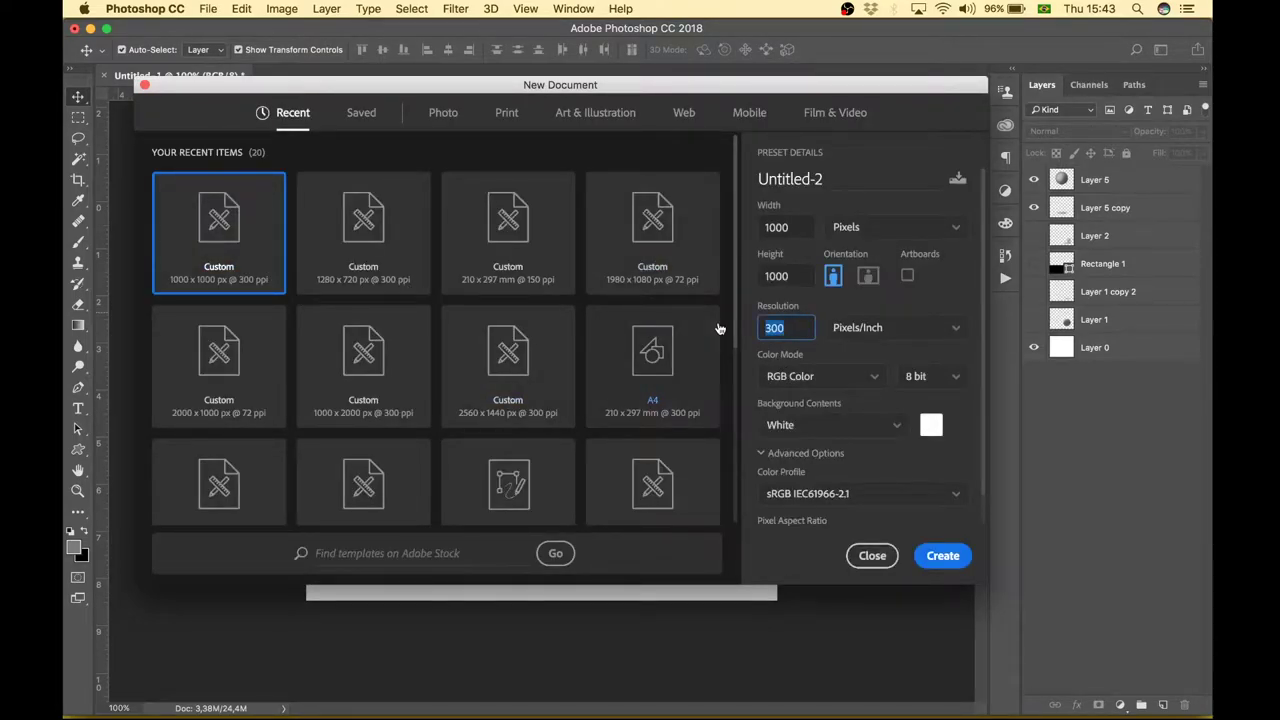
text(75)
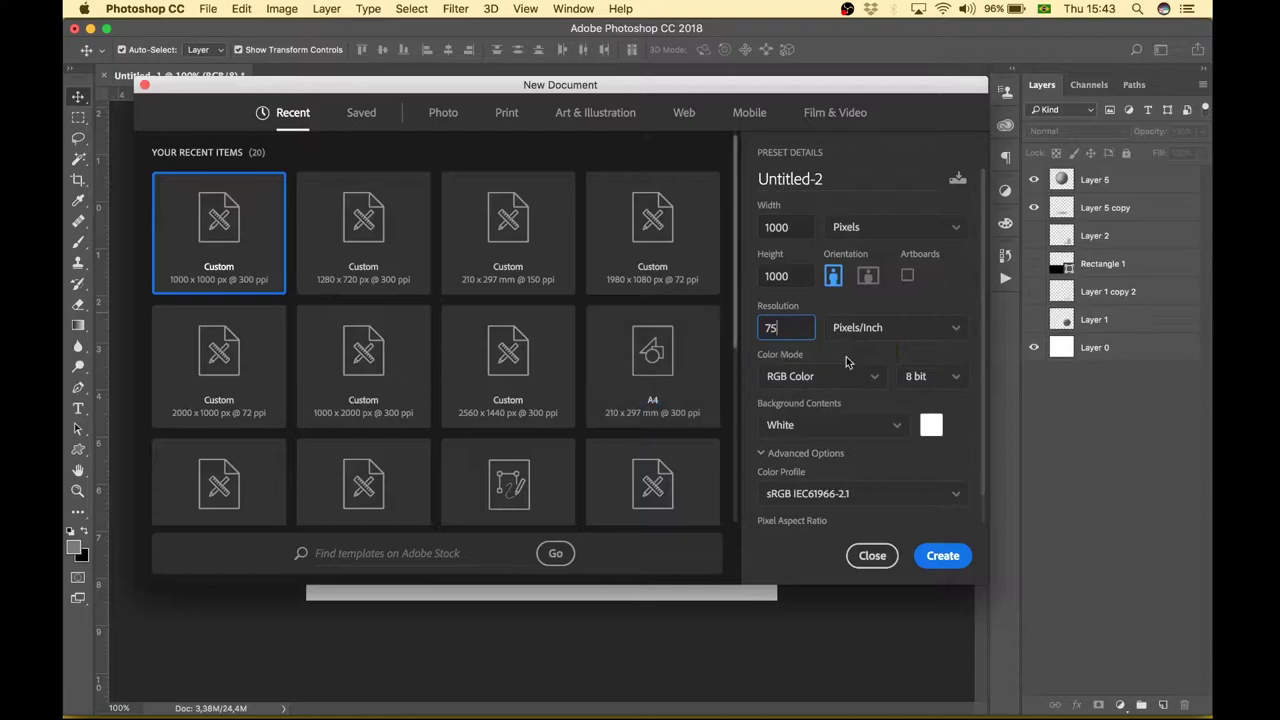
click(858, 428)
click(955, 556)
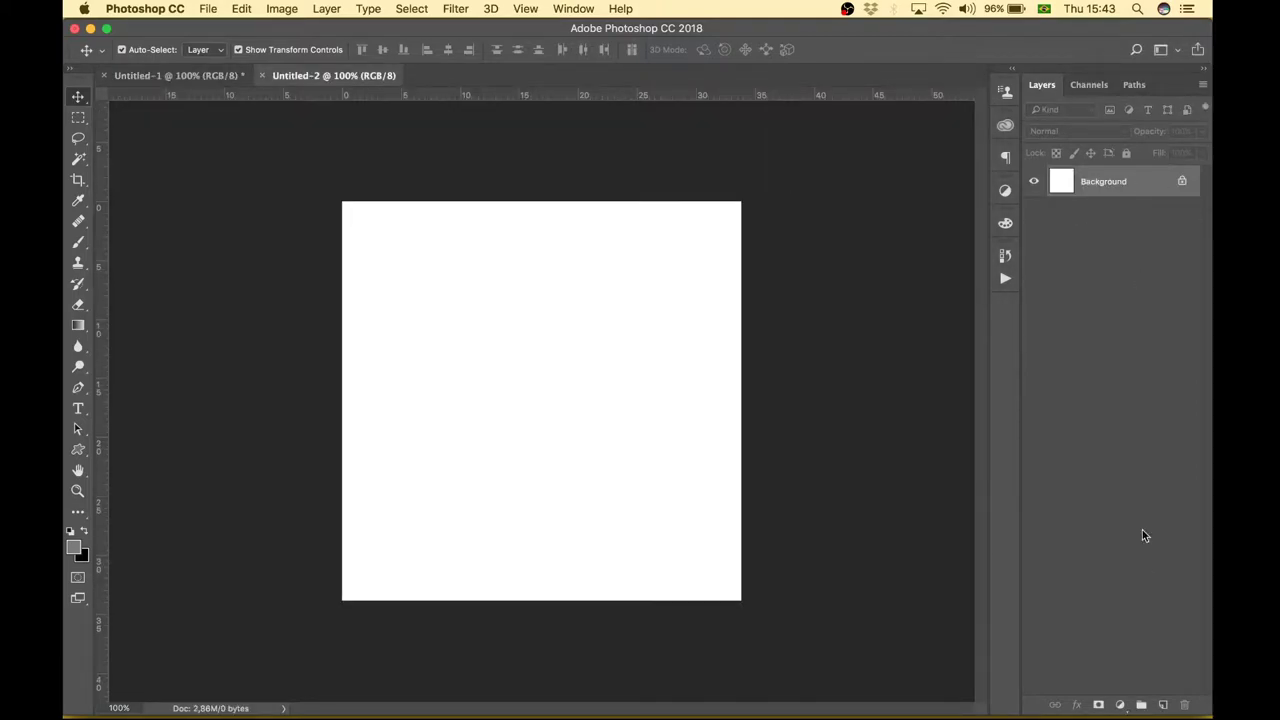
Add a new empty layer named 'bola 1' above the Background
click(1163, 705)
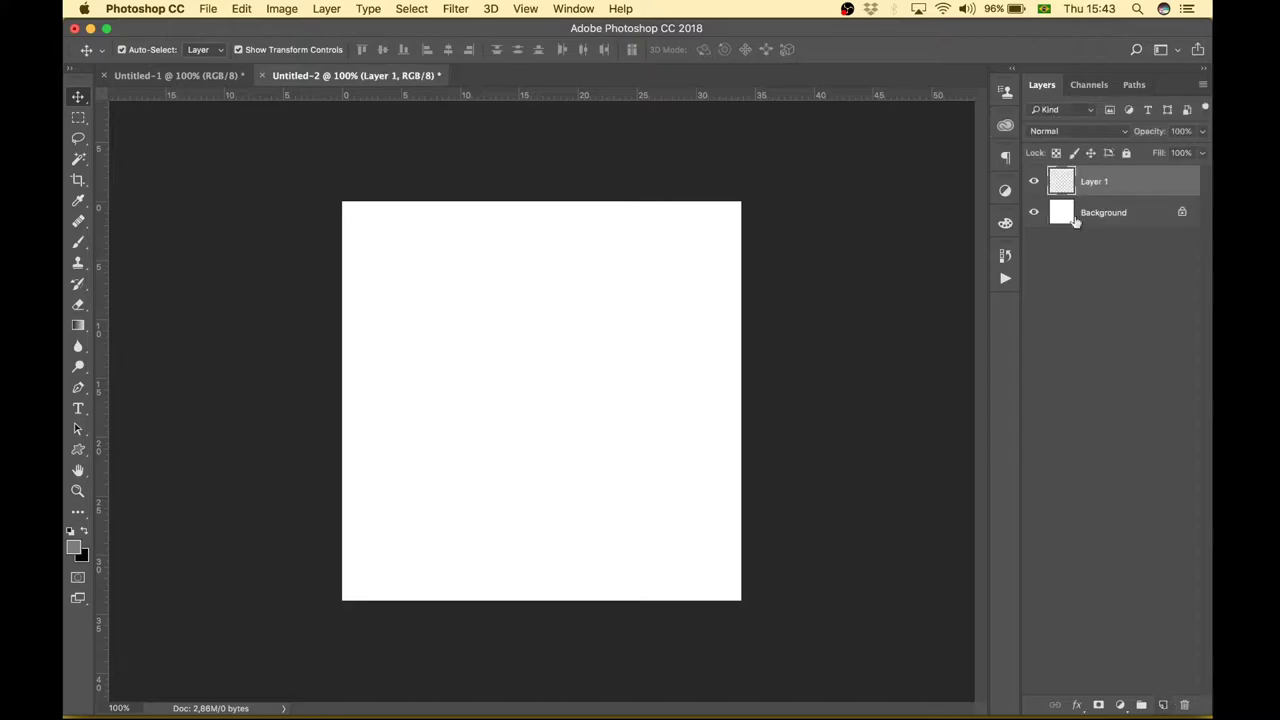
double_click(1090, 181)
text(bola)
key(Return)
Select the regular Brush tool for painting
click(78, 248)
right_click(78, 244)
click(118, 237)
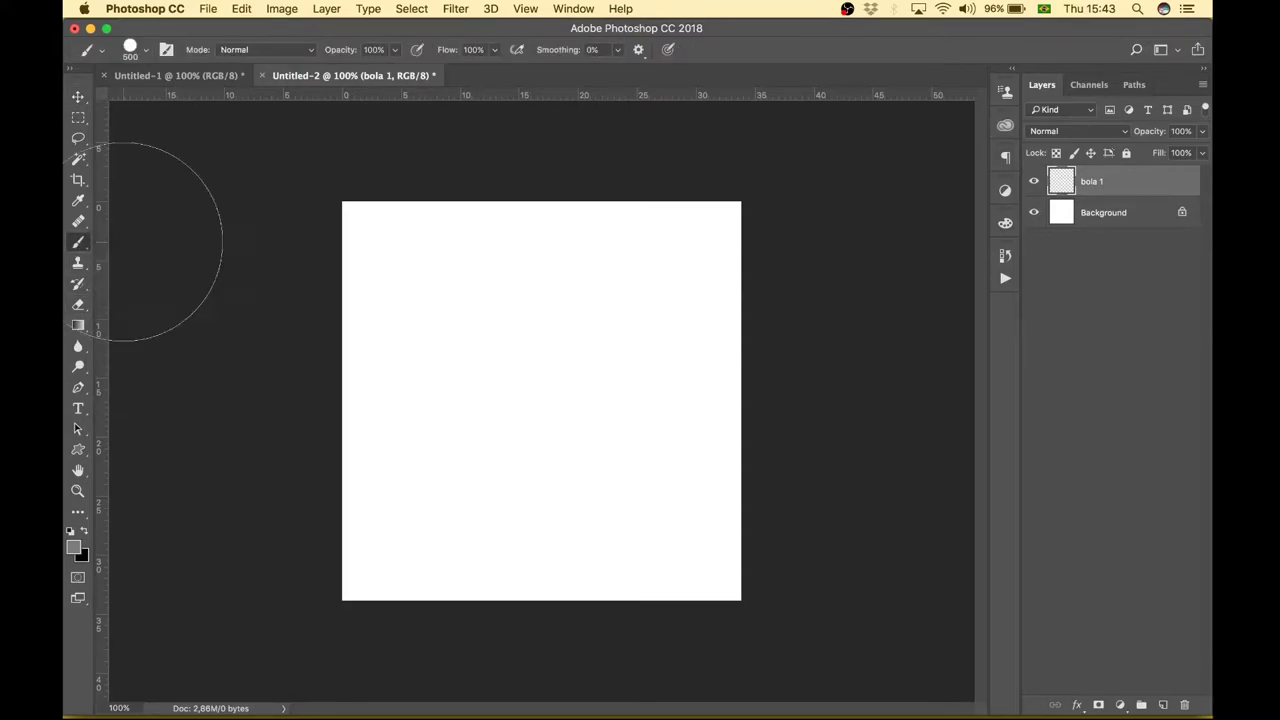
Paint a single 300 px mid-grey (#808080) disc in the canvas's upper left, then zoom in
click(166, 50)
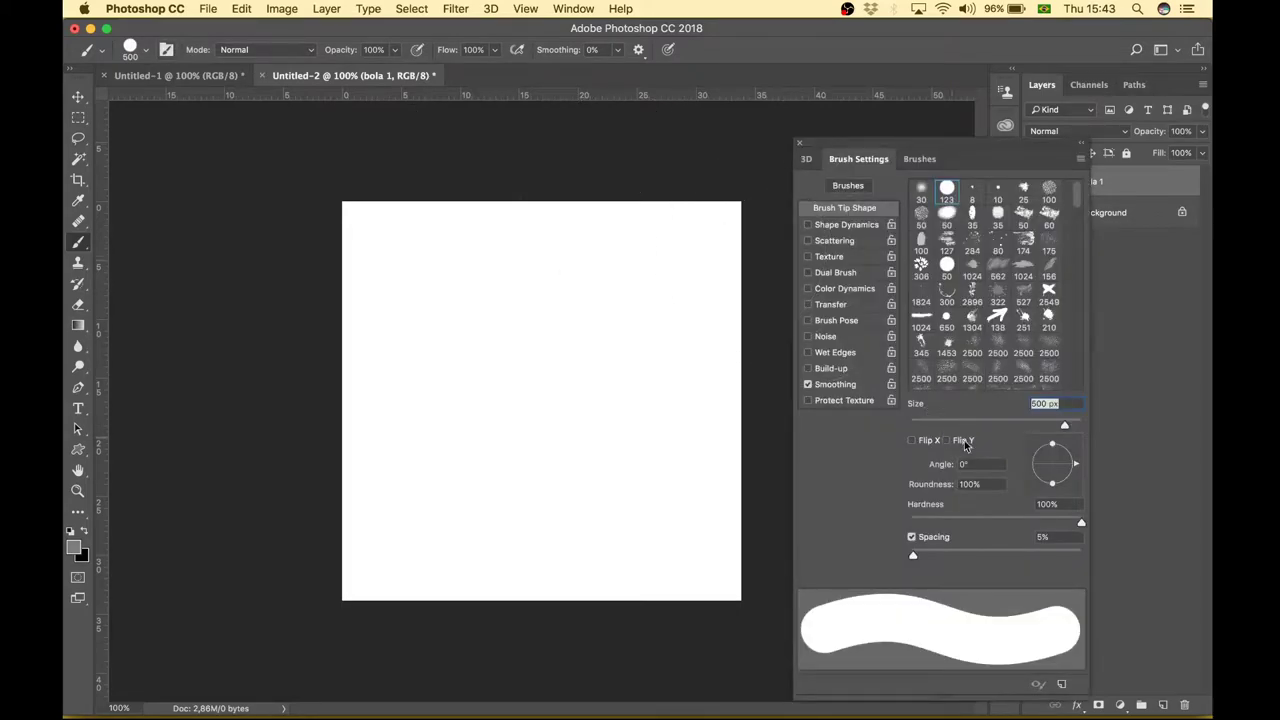
click(801, 145)
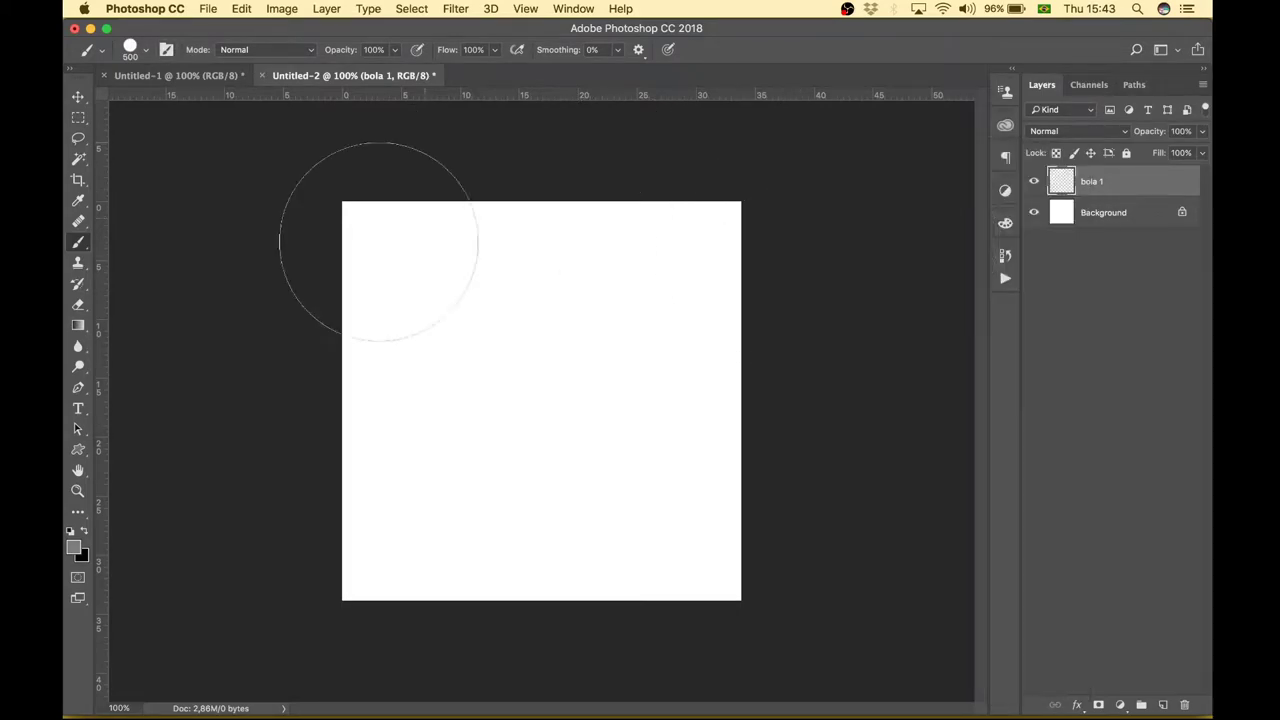
click(75, 548)
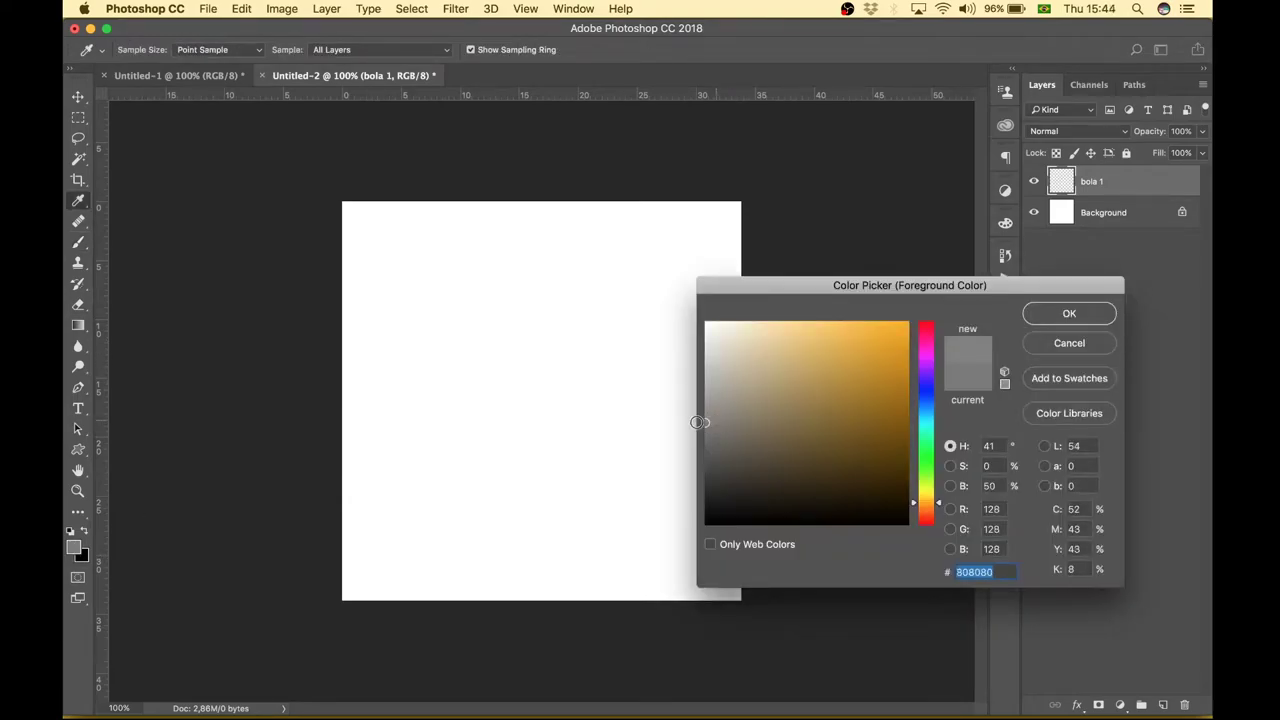
click(1068, 315)
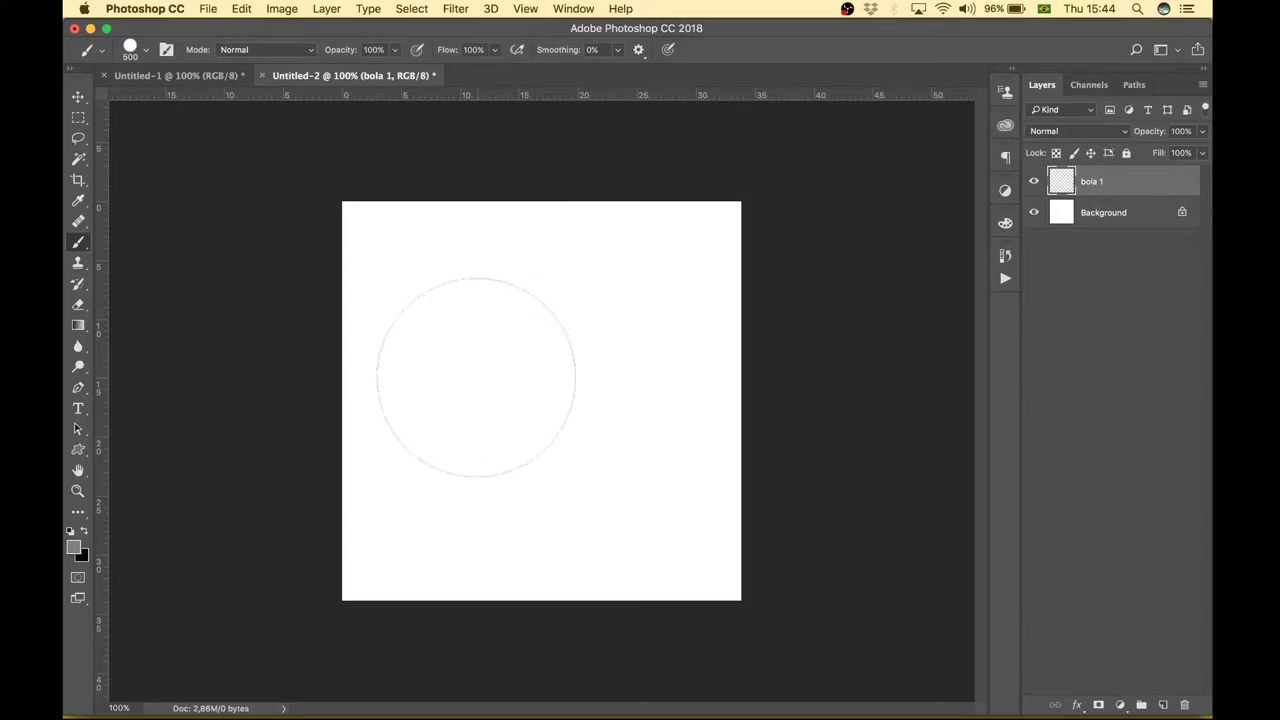
key(bracketleft)
key(bracketleft)
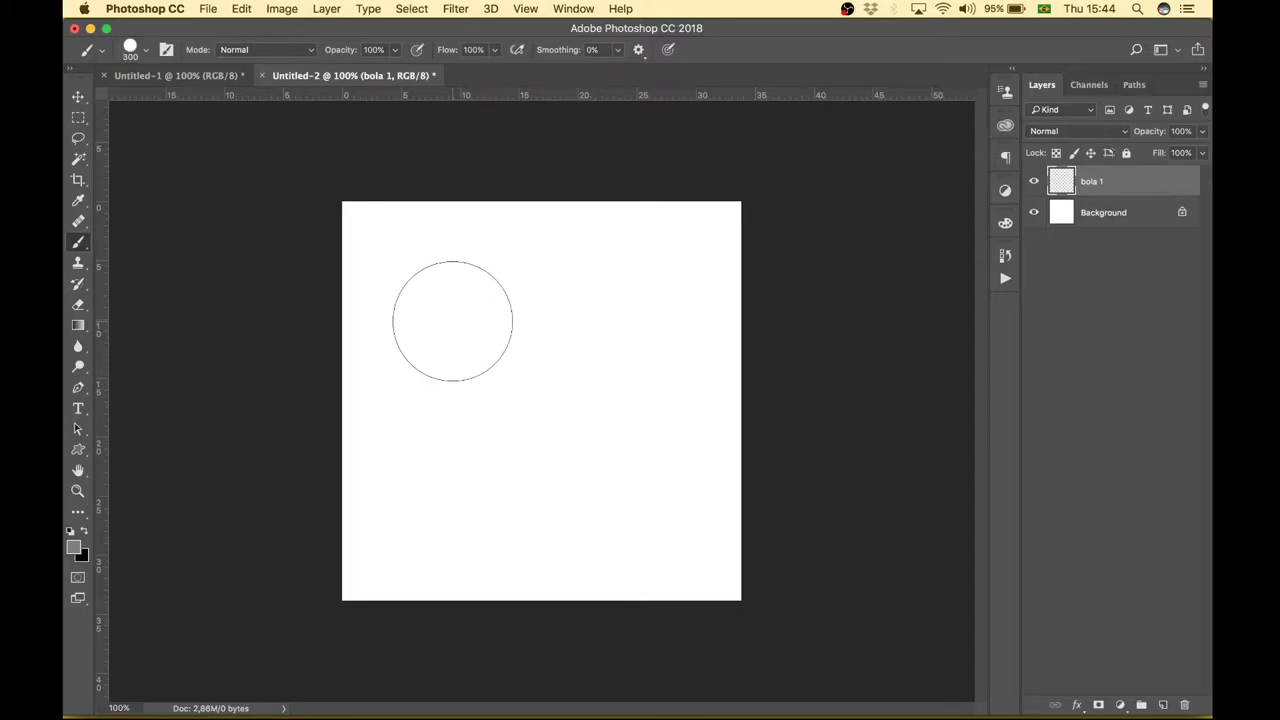
click(452, 321)
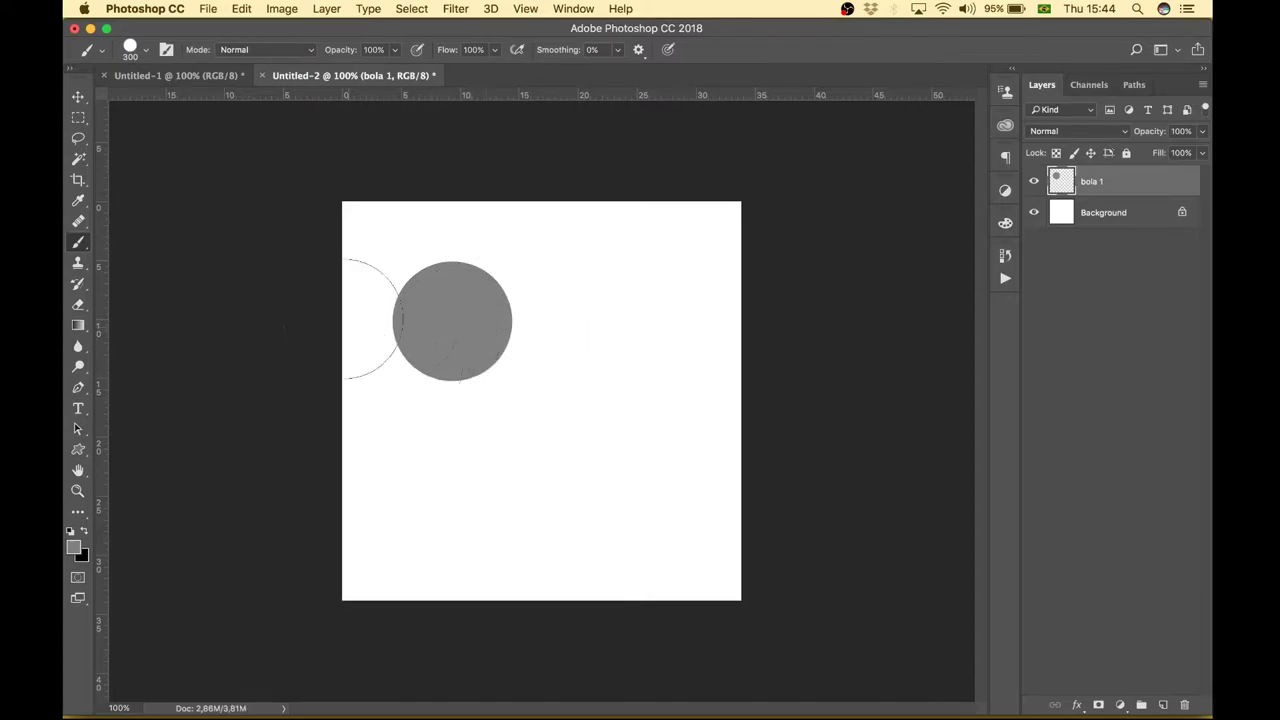
key(super+plus)
Pan to the grey disc and select the Burn tool with 10% exposure
drag(474, 352, 573, 429)
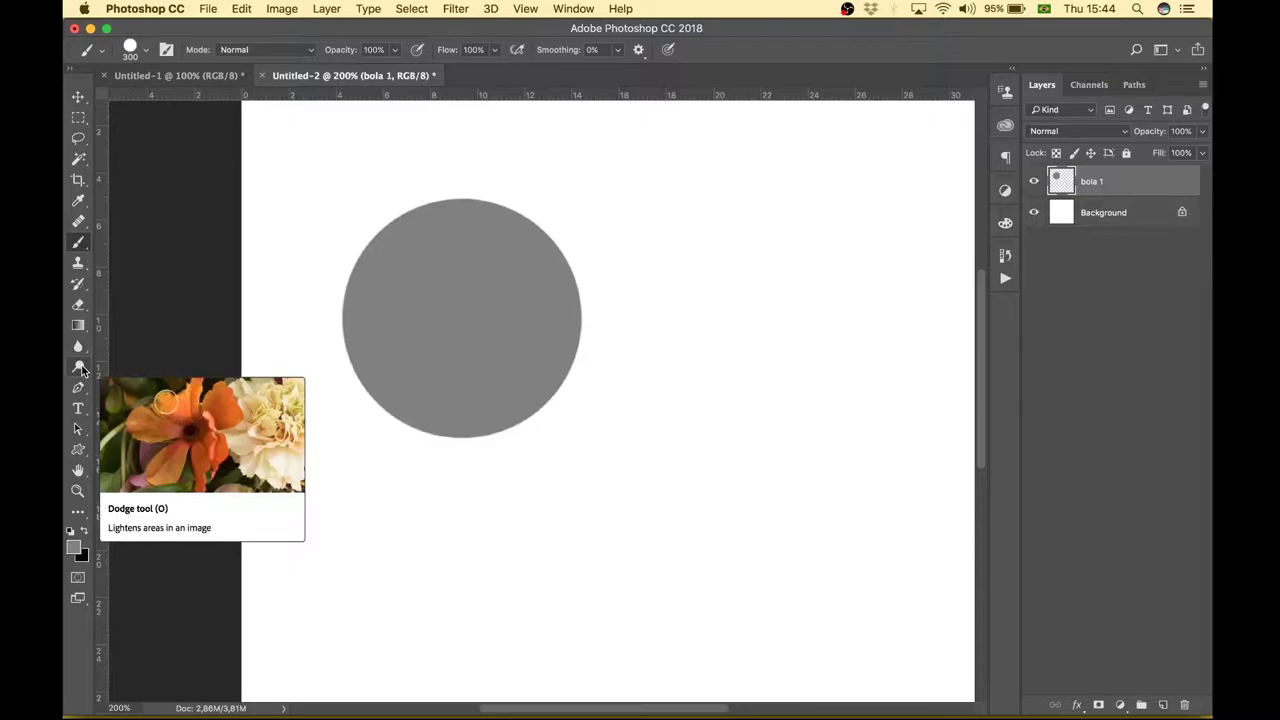
click(80, 369)
right_click(80, 369)
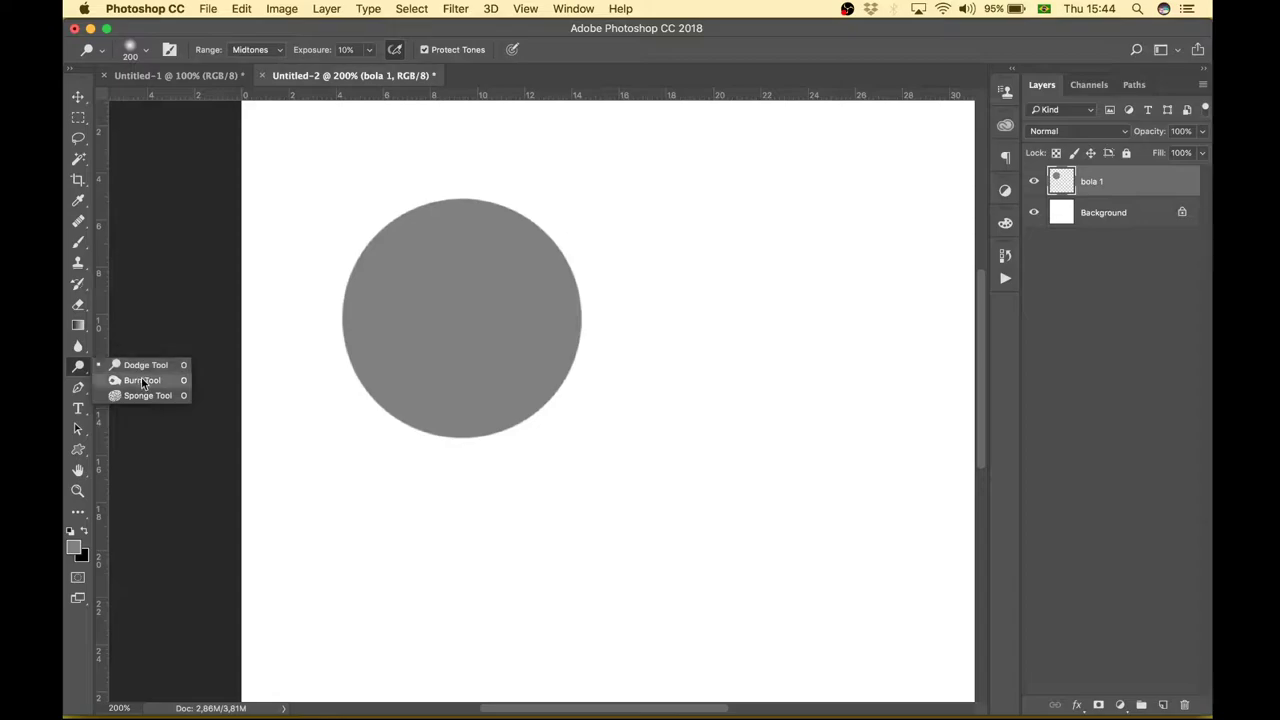
click(142, 381)
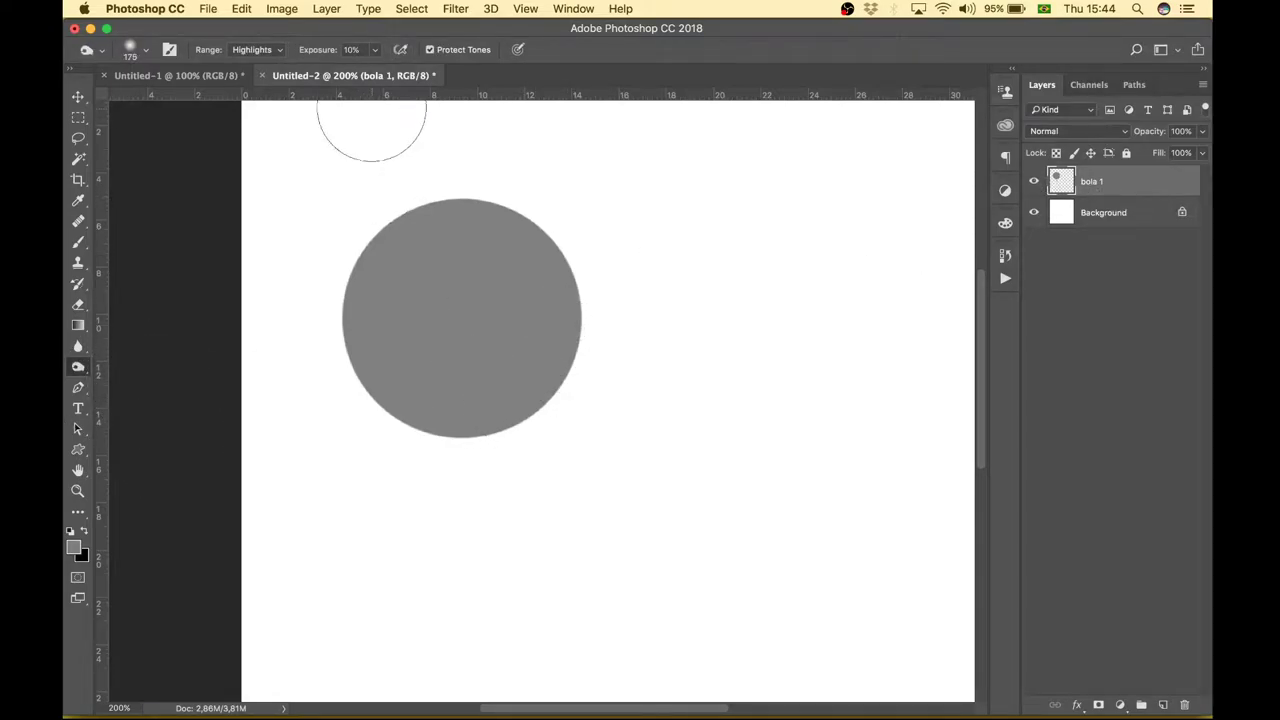
click(374, 49)
drag(387, 69, 374, 73)
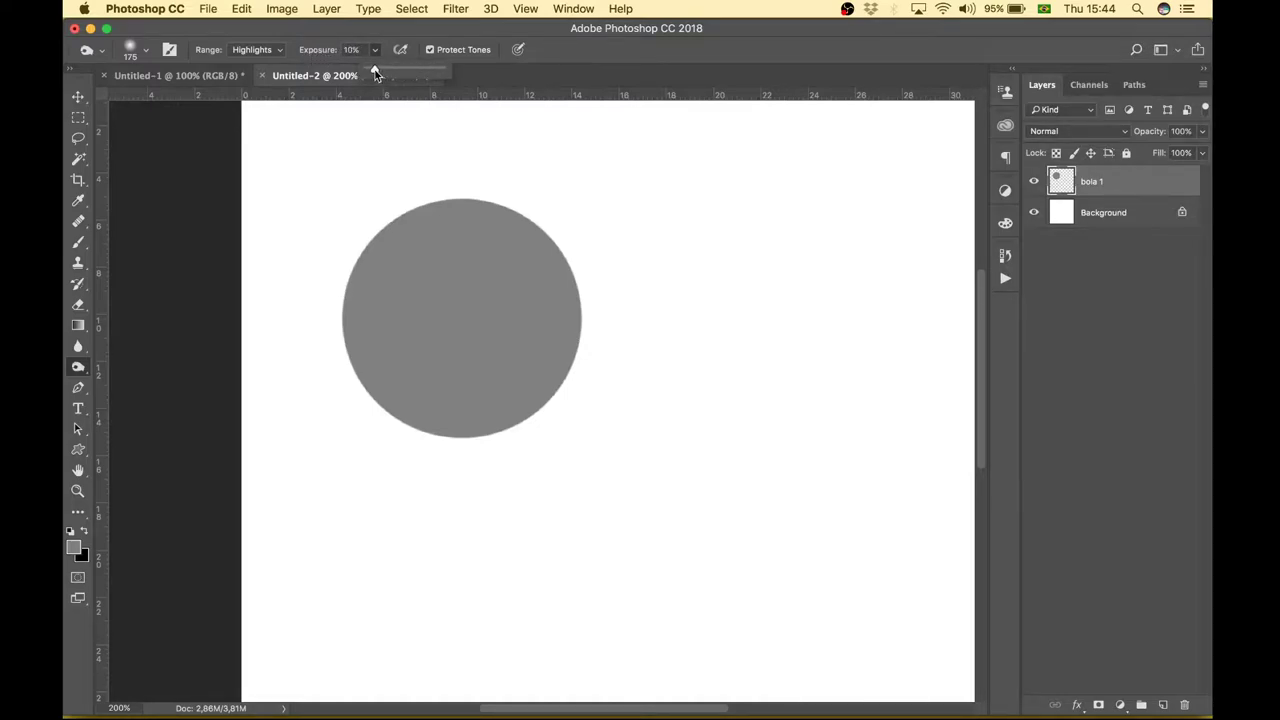
click(265, 52)
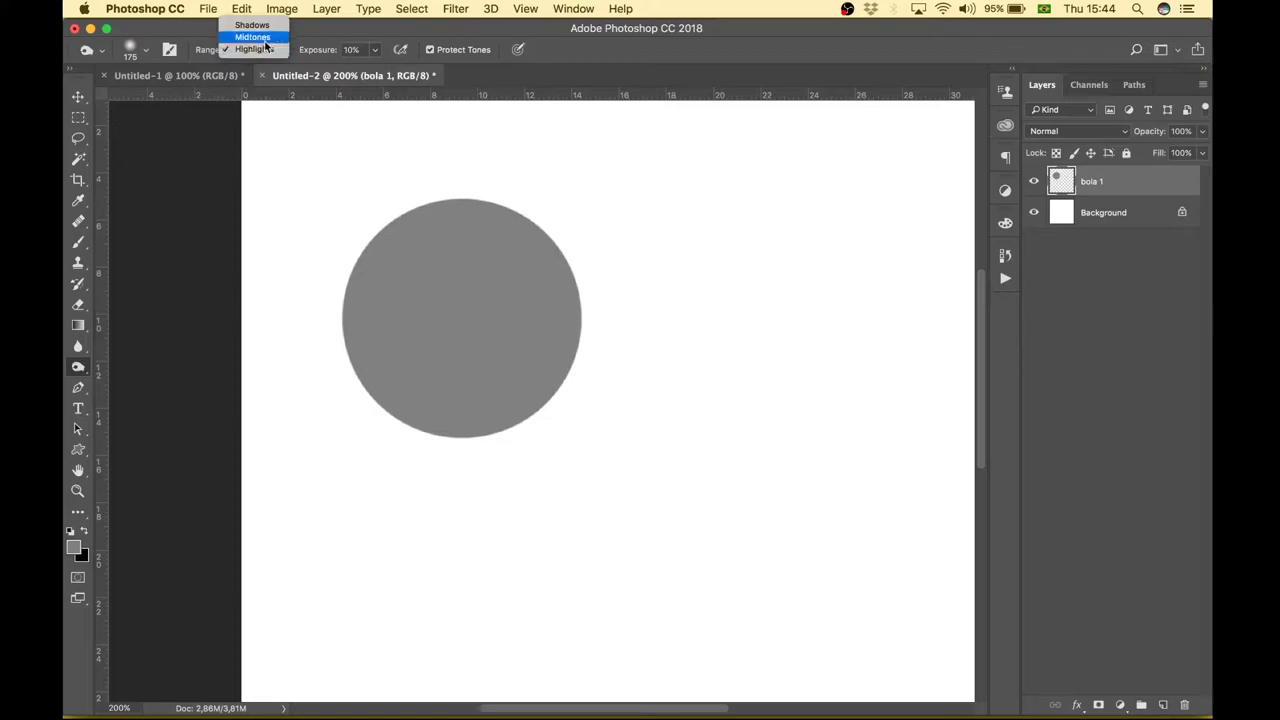
Set the Burn range to Midtones and darken the disc's lower-right side and lower edge
click(263, 38)
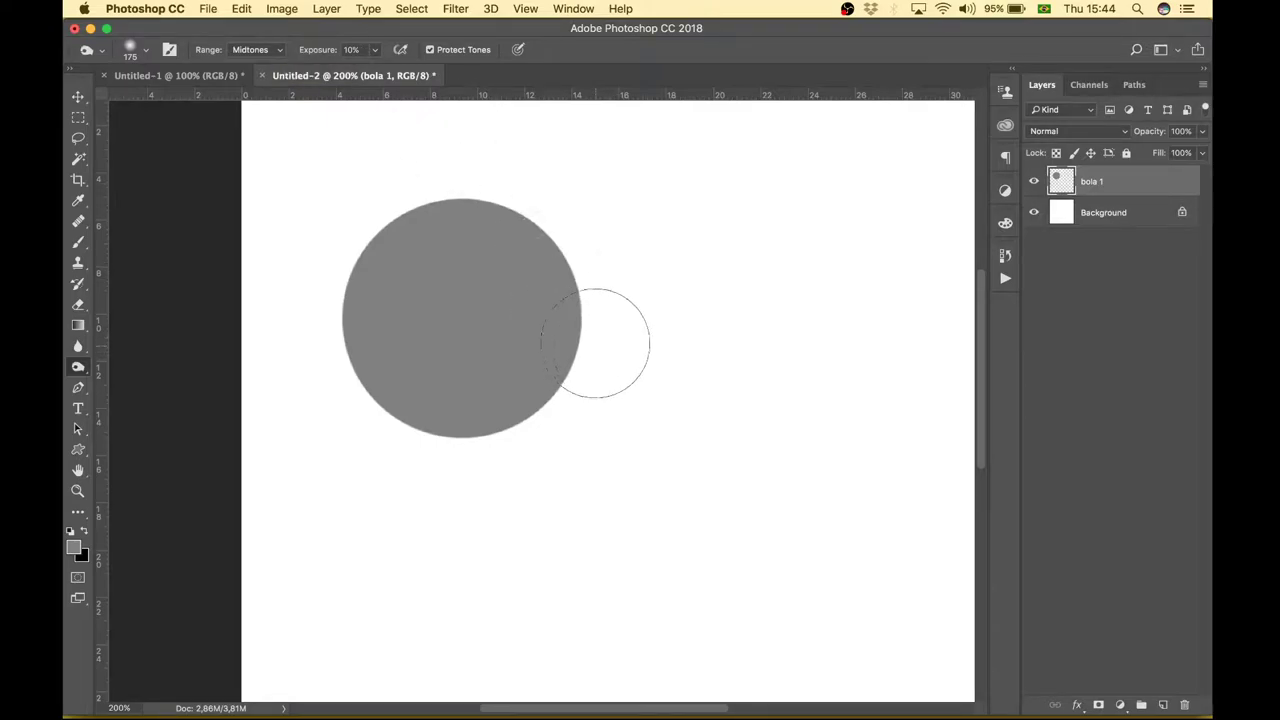
mouse_move(600, 340)
mouse_down()
mouse_move(545, 390)
mouse_move(437, 449)
mouse_move(480, 449)
mouse_move(449, 434)
mouse_move(568, 323)
mouse_move(520, 403)
mouse_move(443, 414)
mouse_move(580, 361)
mouse_up()
mouse_move(600, 306)
mouse_down()
mouse_move(426, 457)
mouse_move(560, 384)
mouse_move(515, 415)
mouse_move(543, 400)
mouse_move(520, 391)
mouse_move(537, 420)
mouse_move(585, 355)
mouse_move(563, 391)
mouse_move(423, 443)
mouse_move(386, 417)
mouse_move(380, 429)
mouse_move(454, 446)
mouse_move(461, 438)
mouse_move(420, 434)
mouse_move(514, 420)
mouse_move(557, 371)
mouse_move(587, 270)
mouse_move(571, 251)
mouse_move(574, 286)
mouse_move(551, 251)
mouse_move(544, 348)
mouse_move(566, 251)
mouse_move(533, 353)
mouse_move(546, 271)
mouse_move(446, 383)
mouse_move(525, 325)
mouse_up()
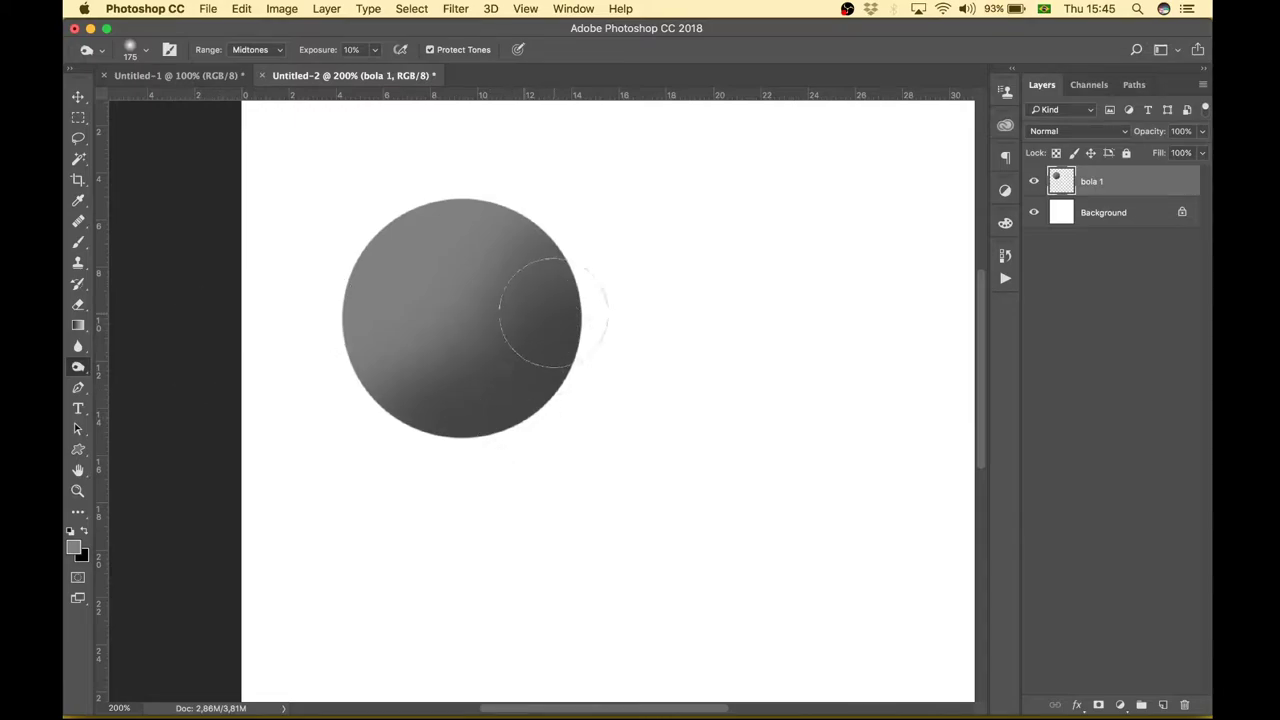
Use the Dodge tool to lighten the disc's upper-left into a highlight
right_click(79, 368)
click(138, 366)
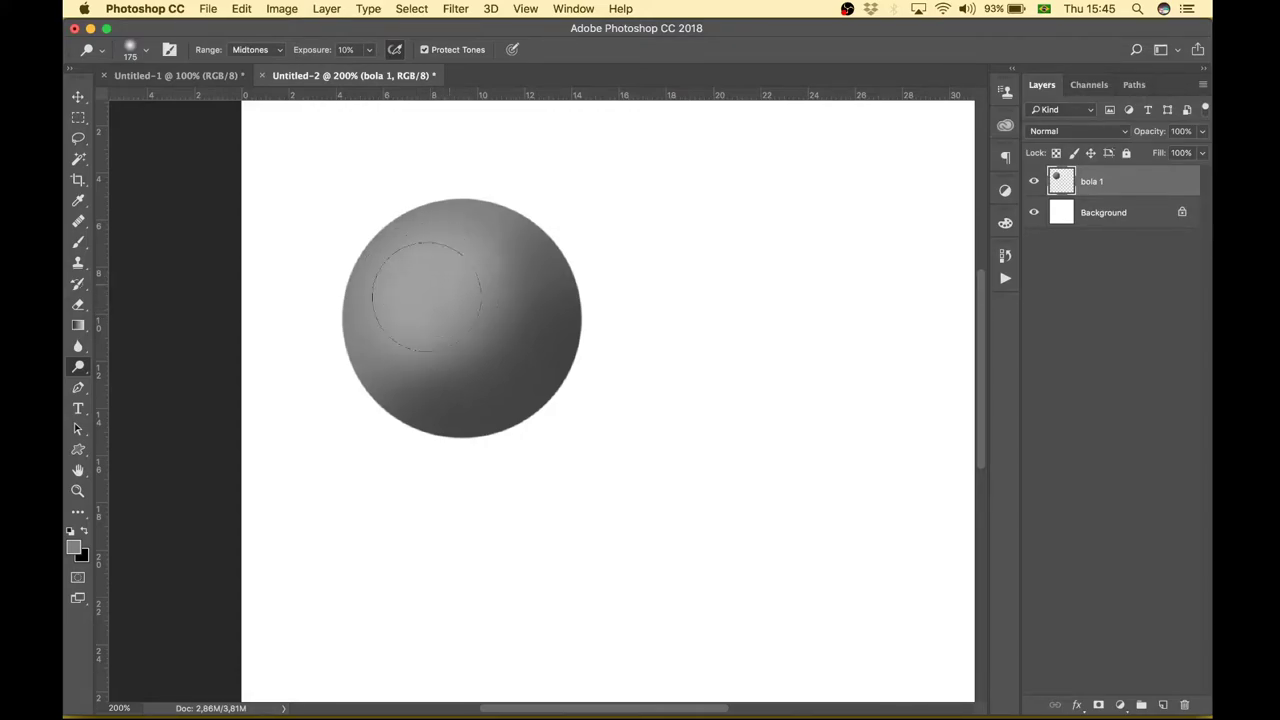
mouse_move(410, 277)
mouse_down()
mouse_move(449, 311)
mouse_move(429, 277)
mouse_move(449, 277)
mouse_move(475, 337)
mouse_up()
alt+click(78, 367)
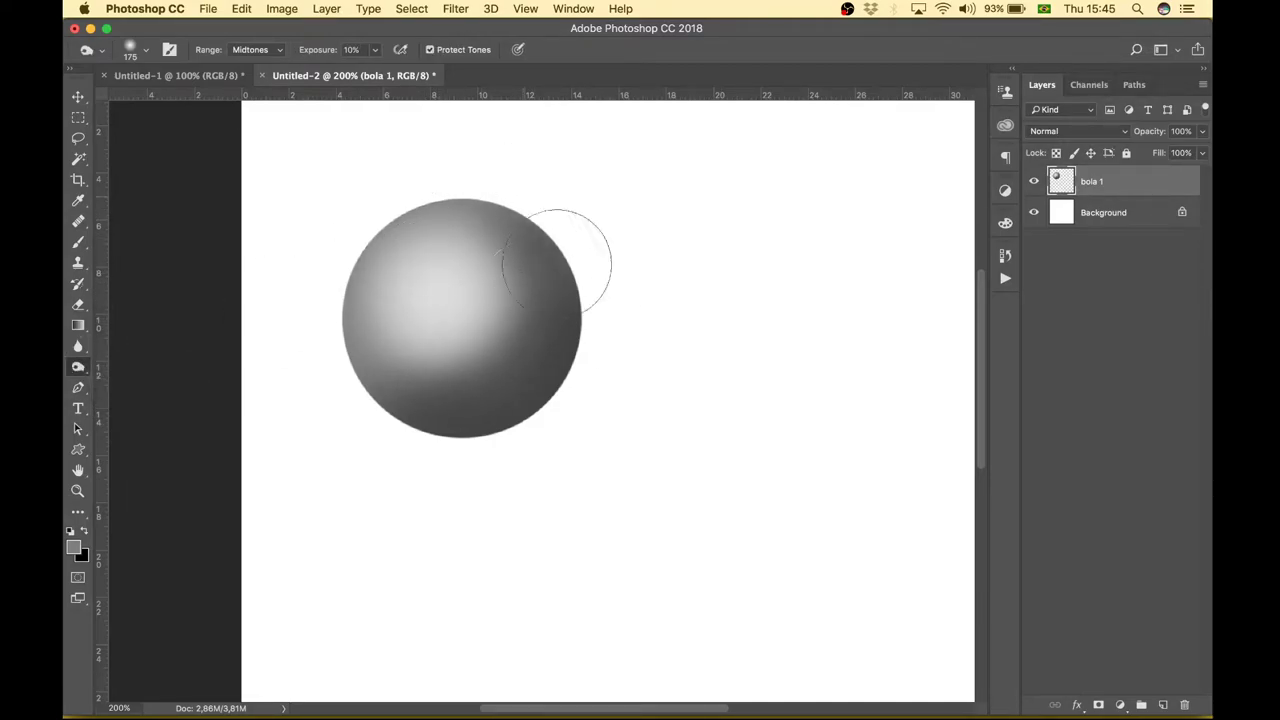
Refine the sphere with alternating dodge and burn strokes across its centre and right side
right_click(78, 367)
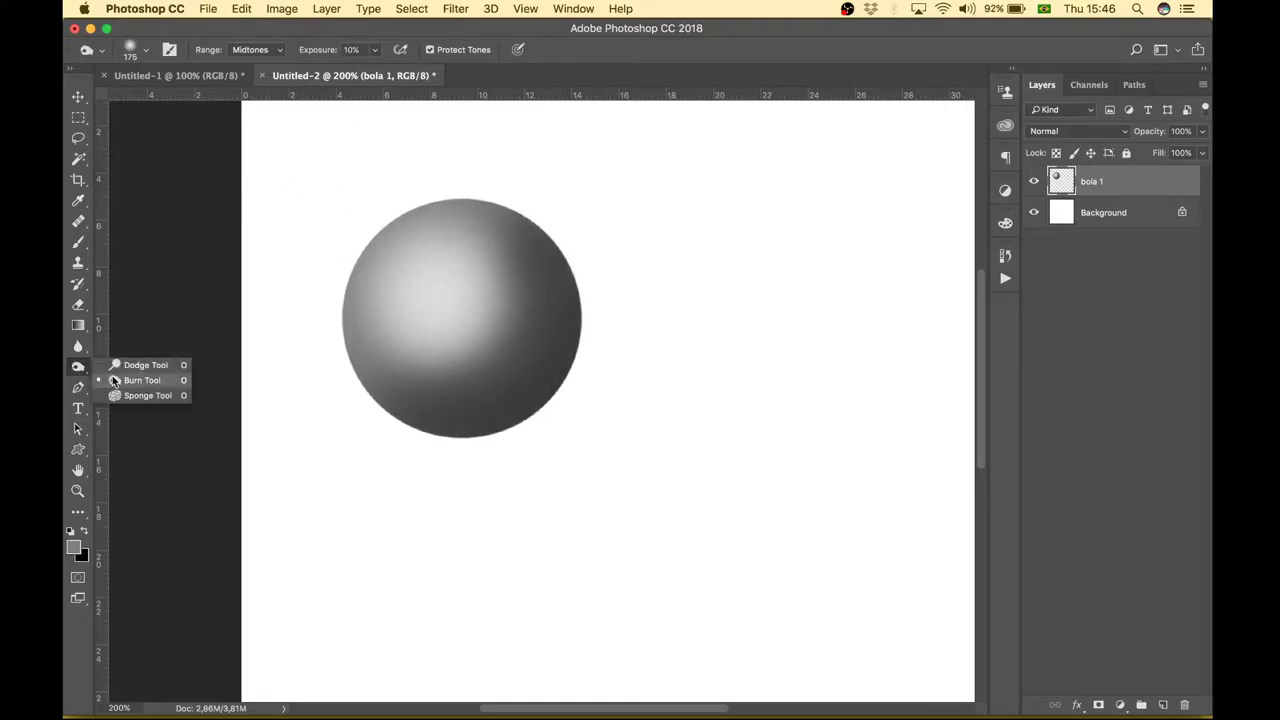
click(115, 364)
drag(533, 320, 423, 280)
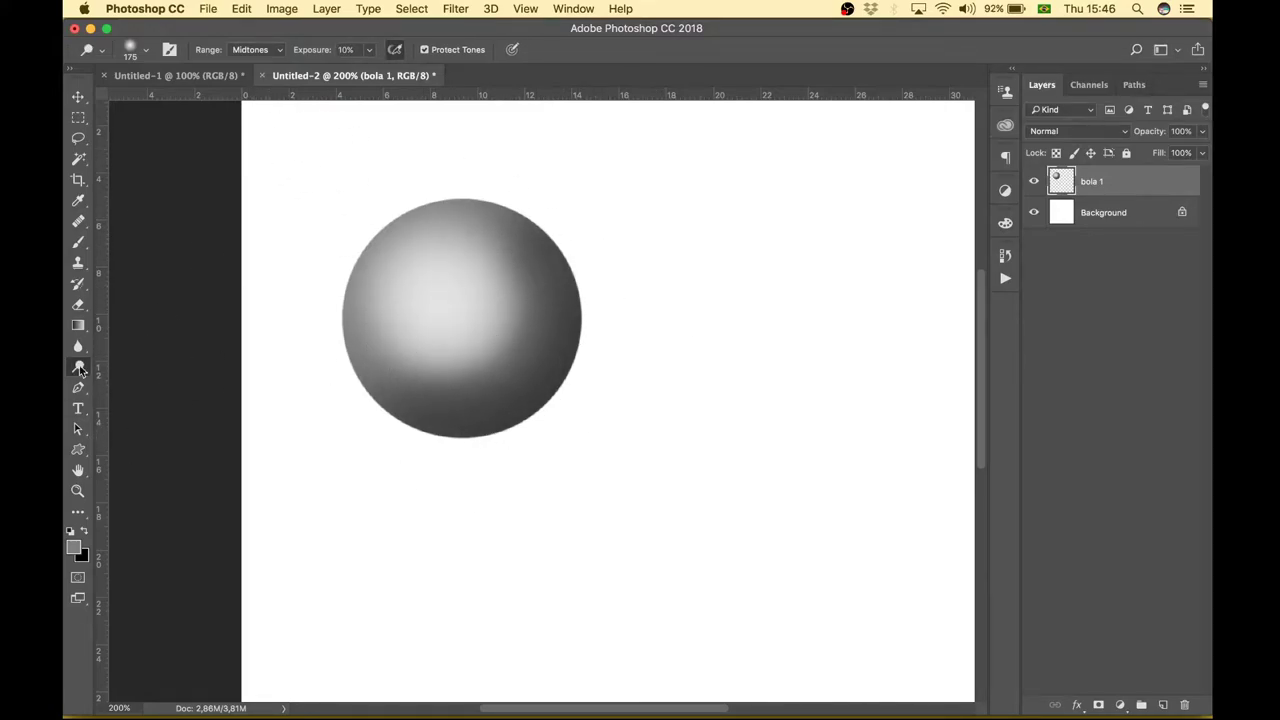
key(shift+o)
key(shift+o)
drag(457, 300, 421, 294)
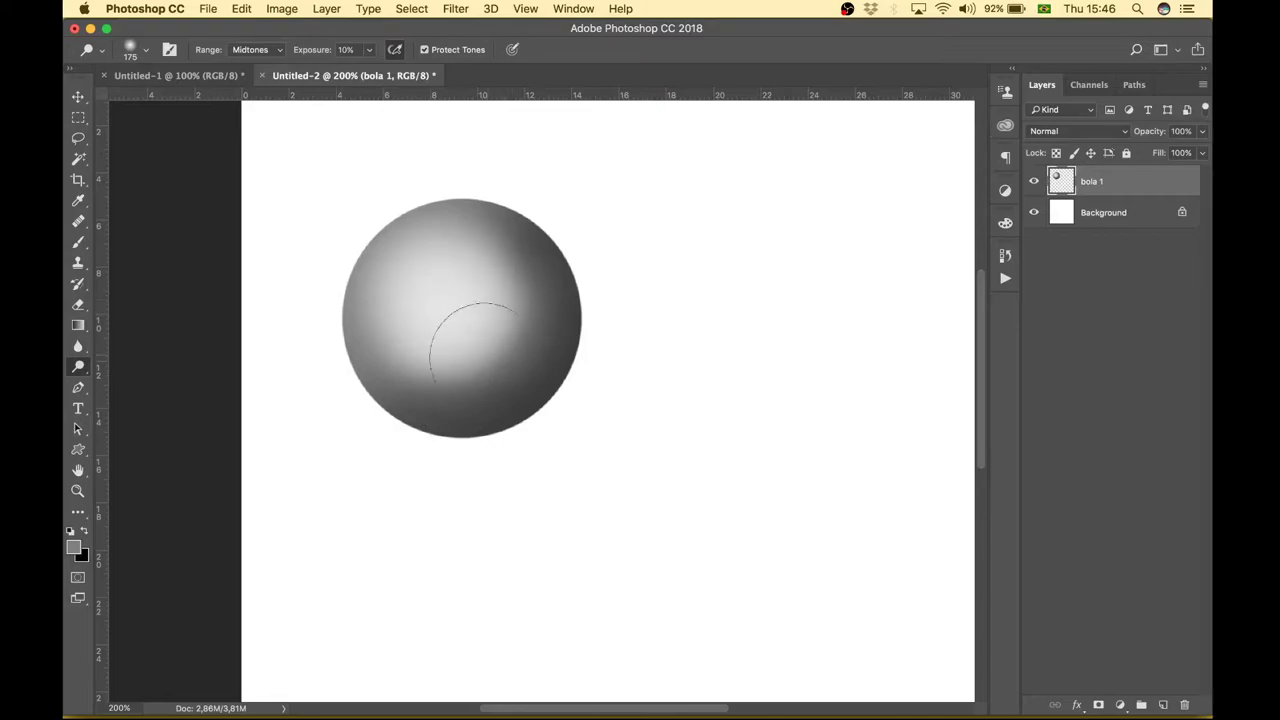
key(shift+o)
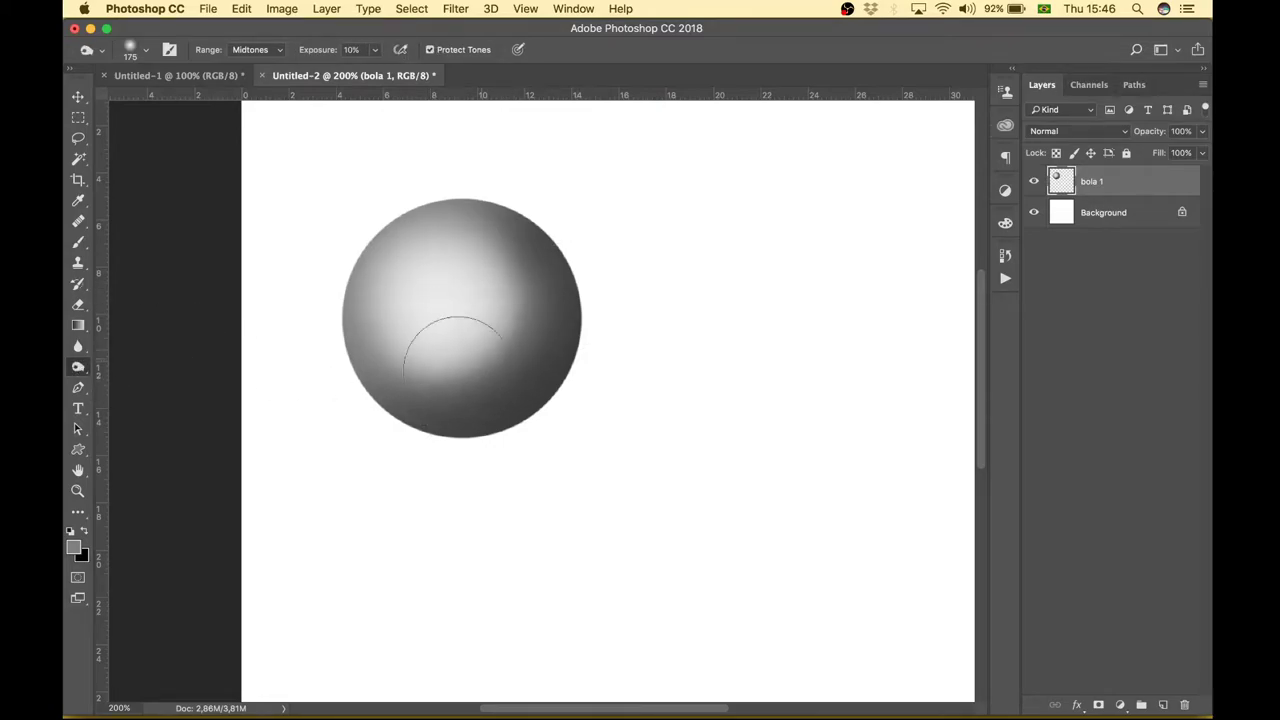
drag(480, 345, 455, 320)
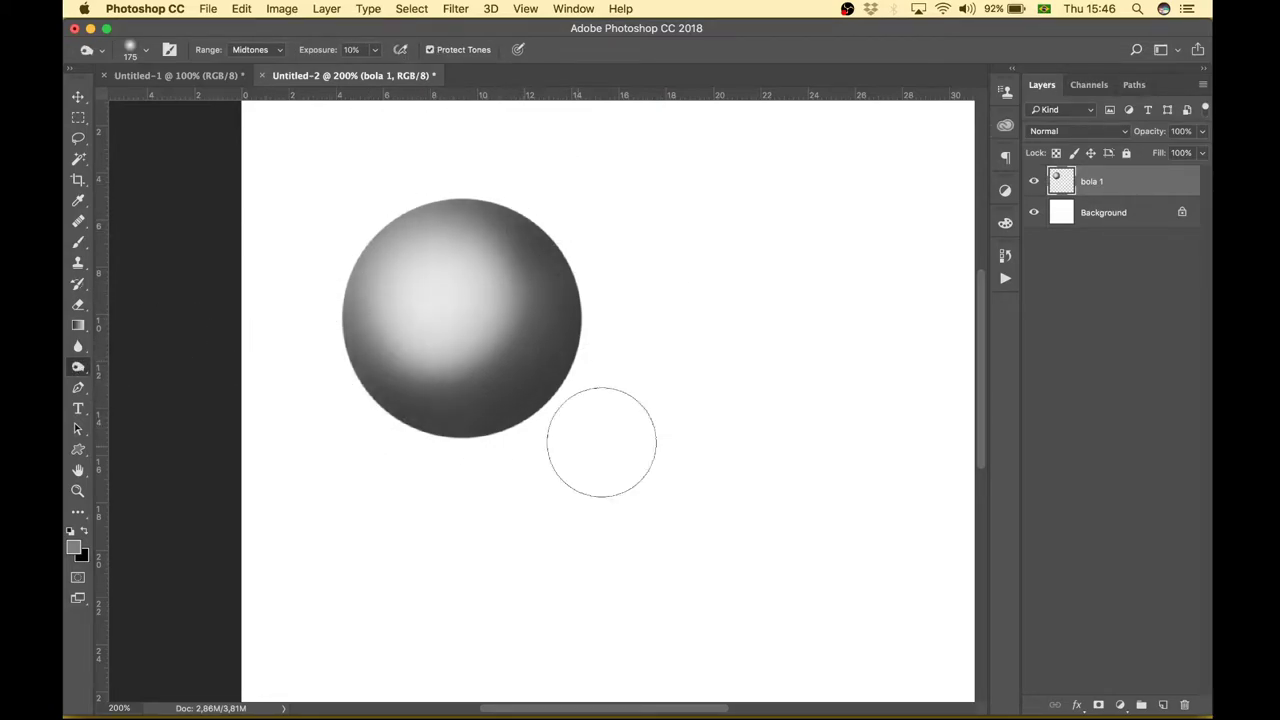
right_click(78, 367)
click(120, 365)
drag(460, 345, 500, 320)
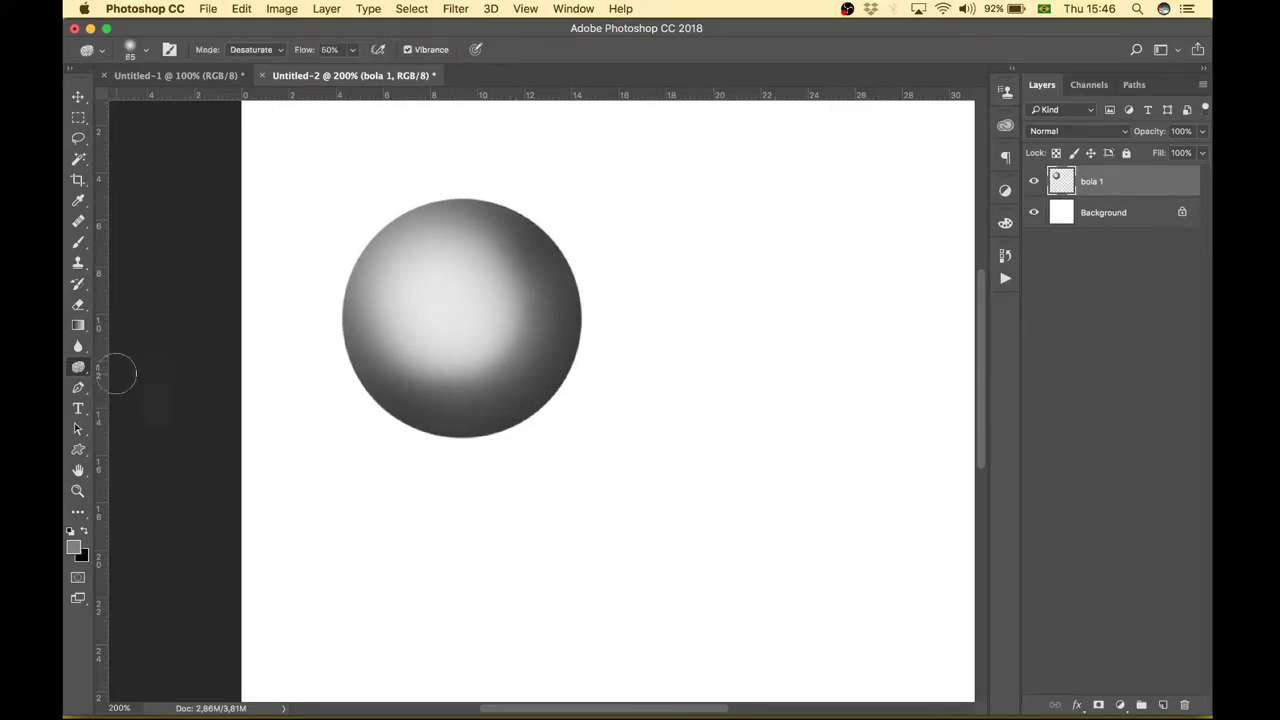
right_click(78, 367)
click(120, 365)
Undo the last two strokes, then reselect the Dodge tool and the bola 1 layer
key(ctrl+z)
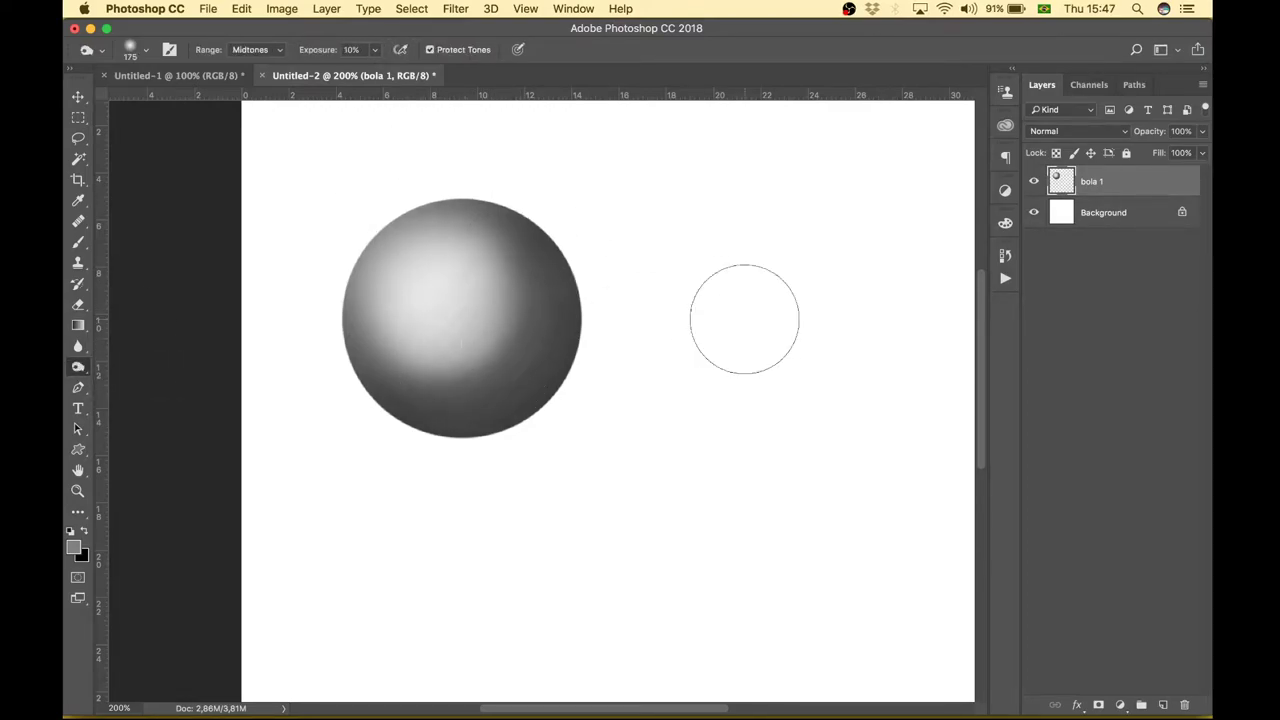
key(ctrl+alt+z)
key(ctrl+alt+z)
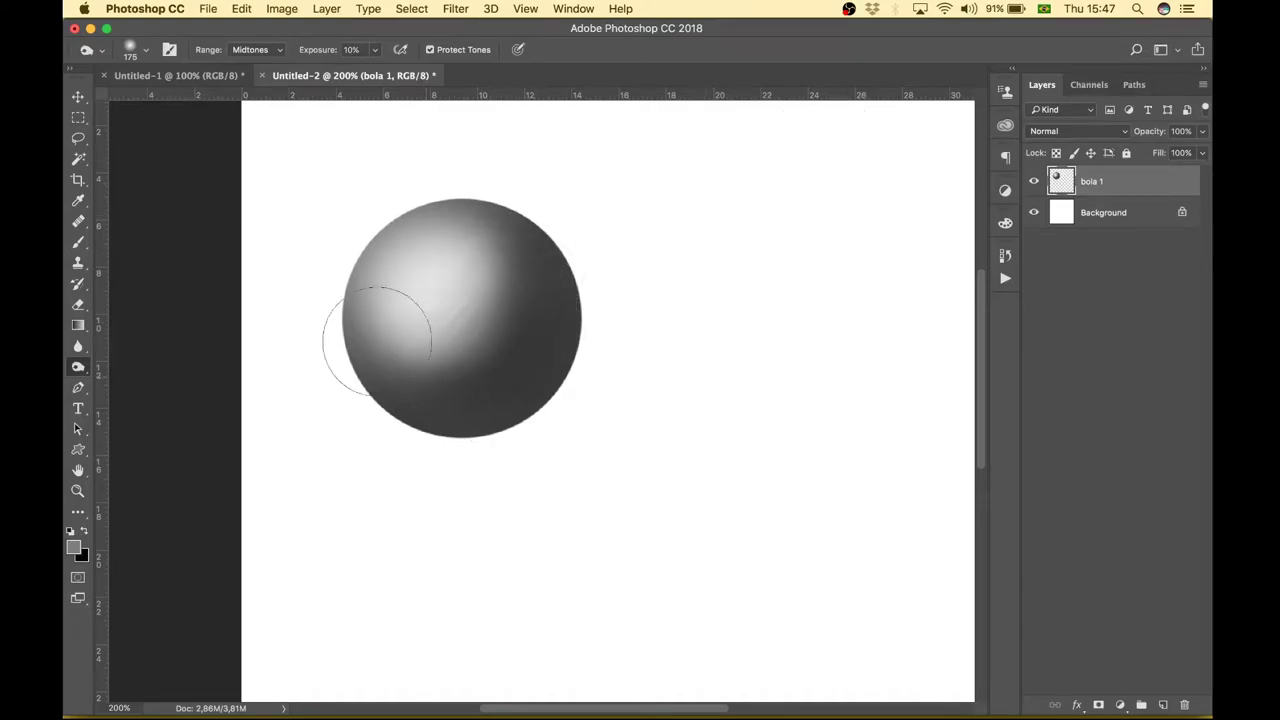
click(82, 98)
click(1123, 388)
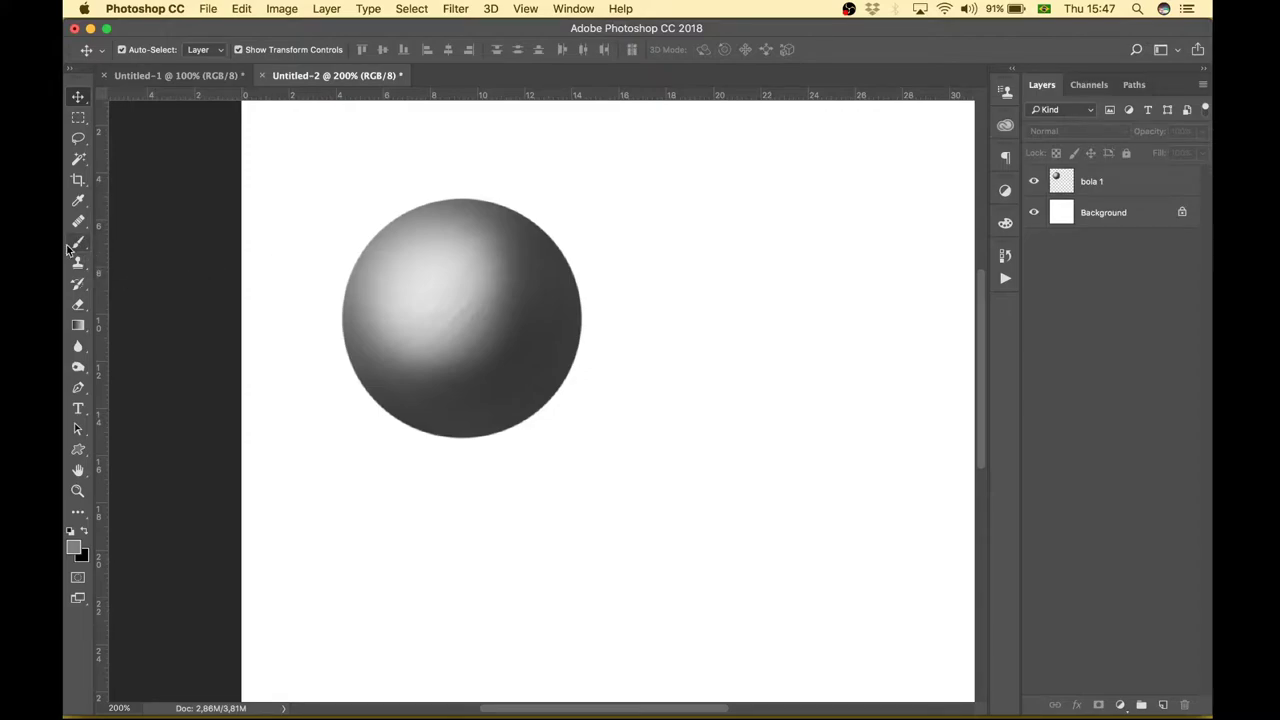
click(78, 368)
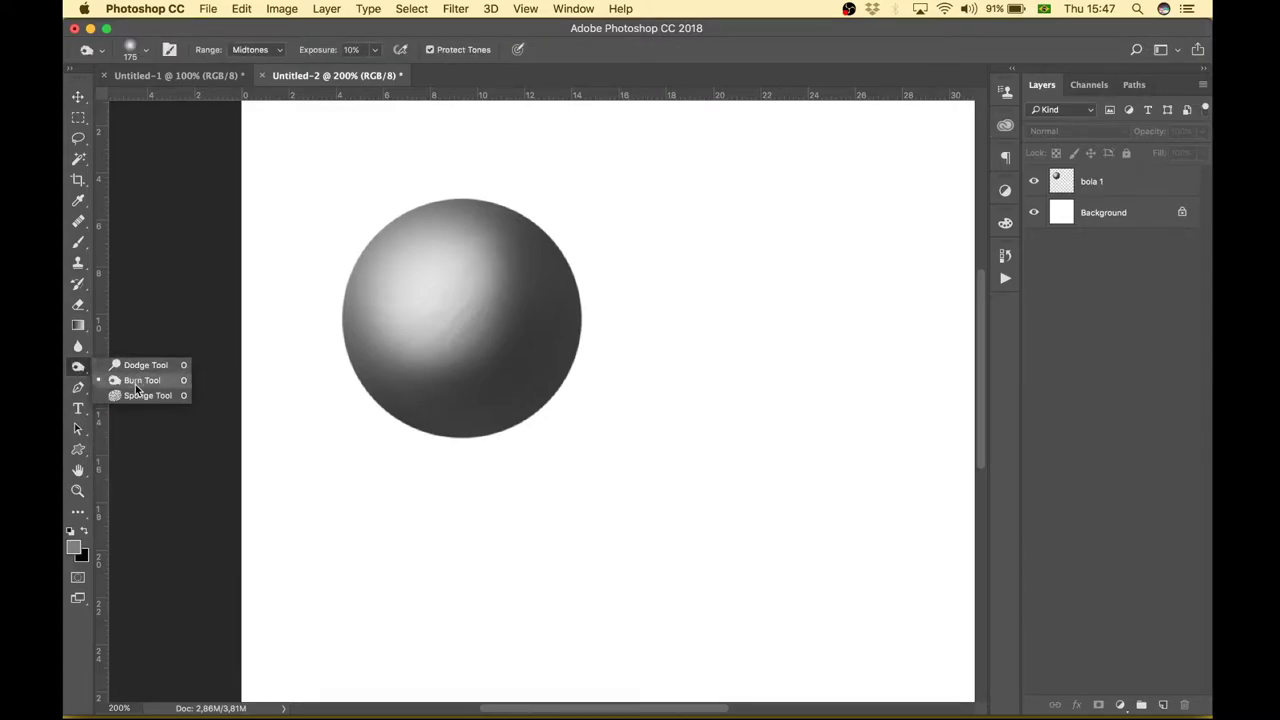
click(138, 366)
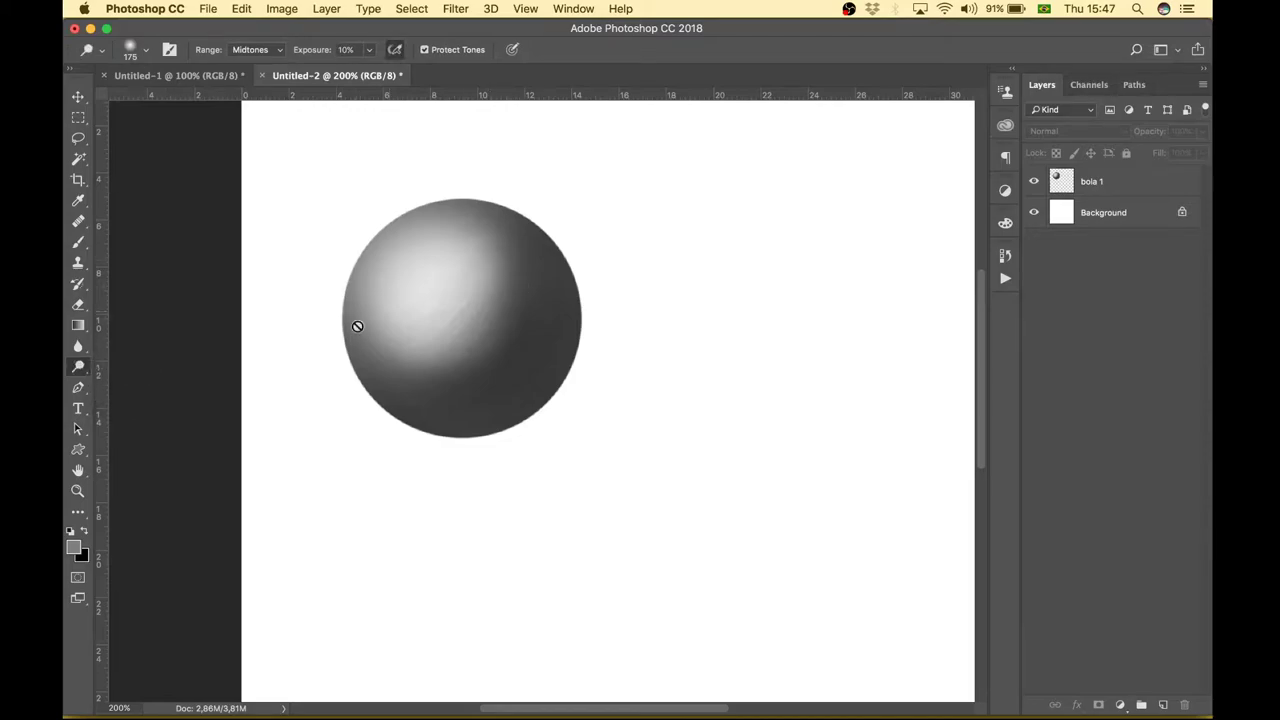
click(1150, 183)
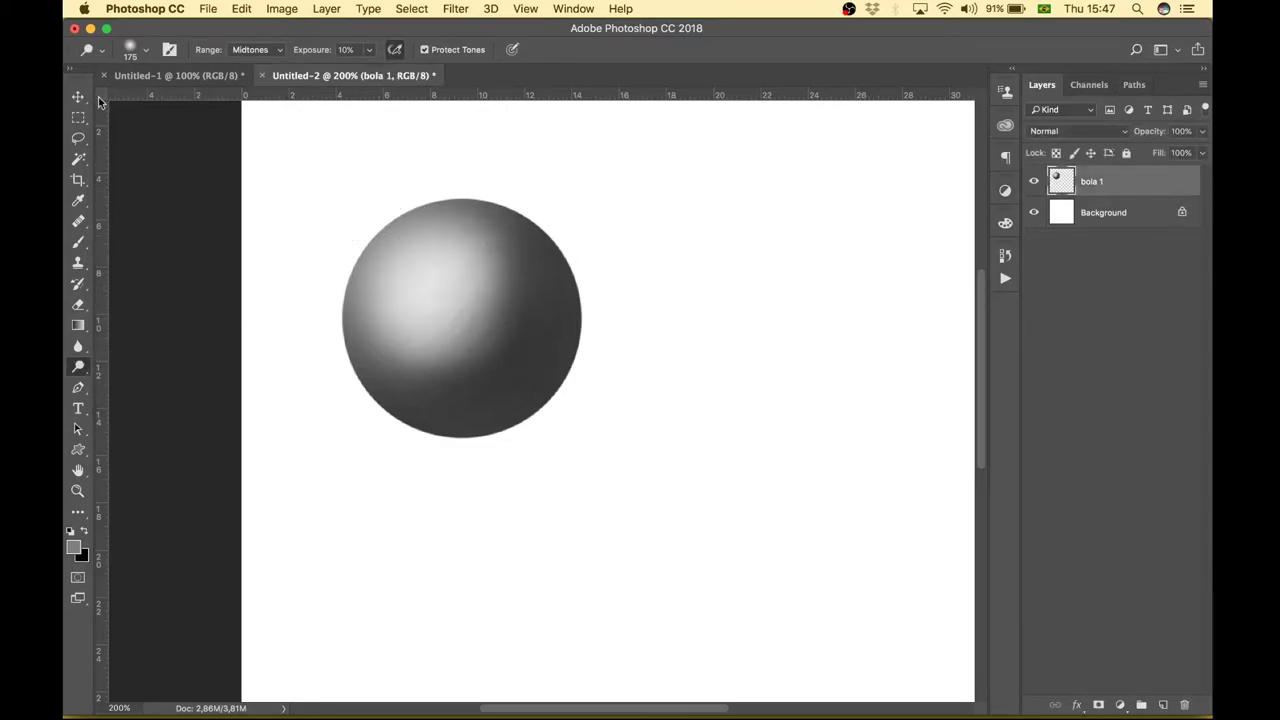
Option-drag the bola 1 sphere downward with the Move tool to create bola 1 copy
key(v)
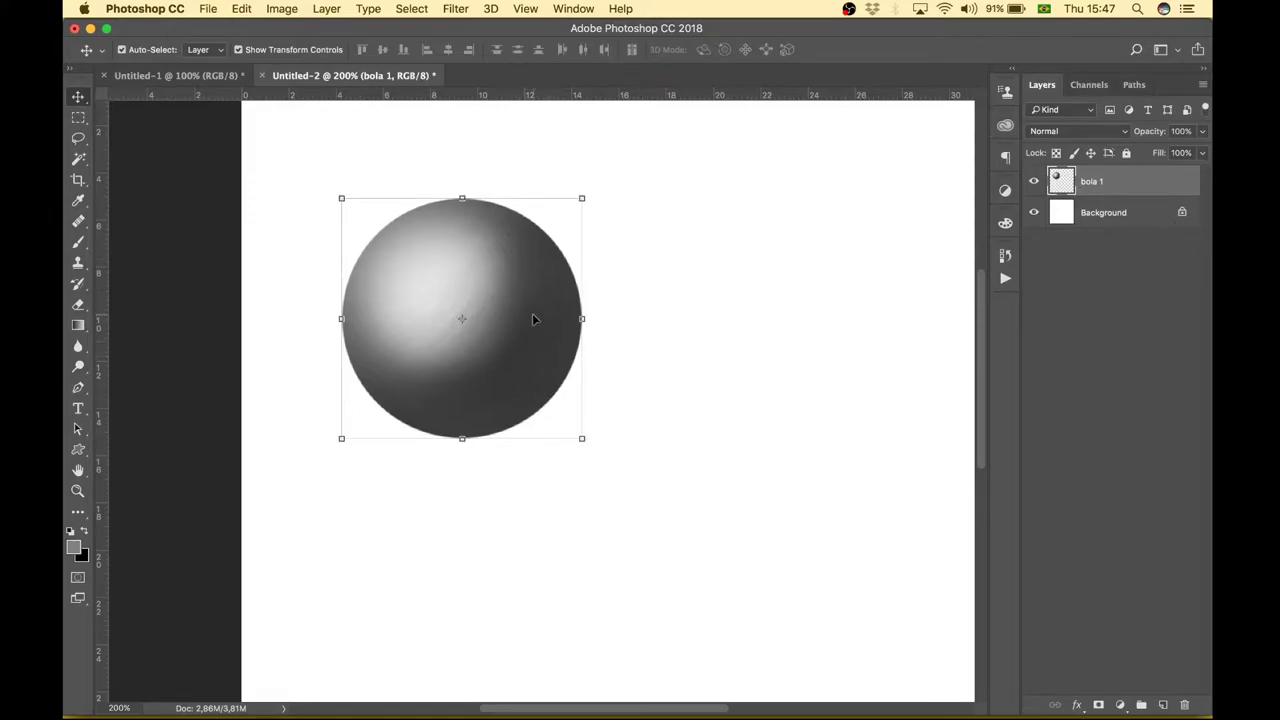
drag(526, 293, 526, 375)
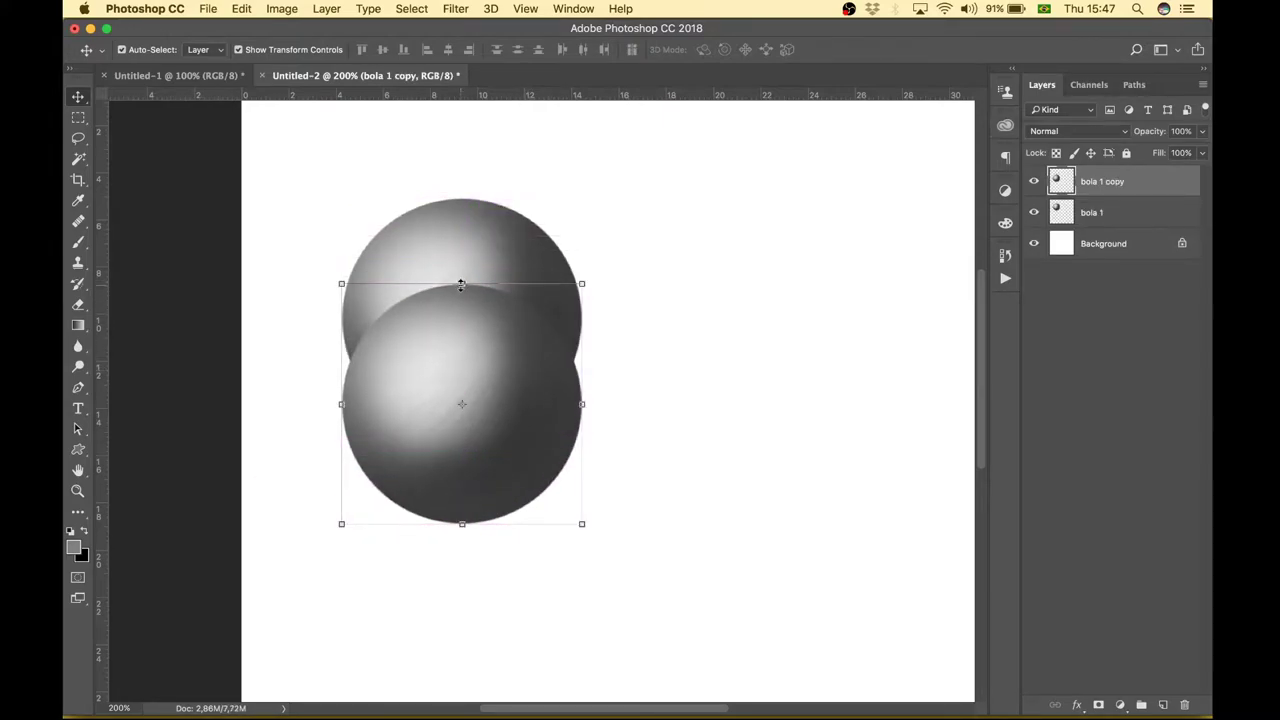
Squash bola 1 copy into a narrower flat ellipse and stack it below bola 1
mouse_move(461, 284)
mouse_down()
mouse_move(457, 491)
mouse_move(500, 489)
mouse_move(492, 446)
mouse_up()
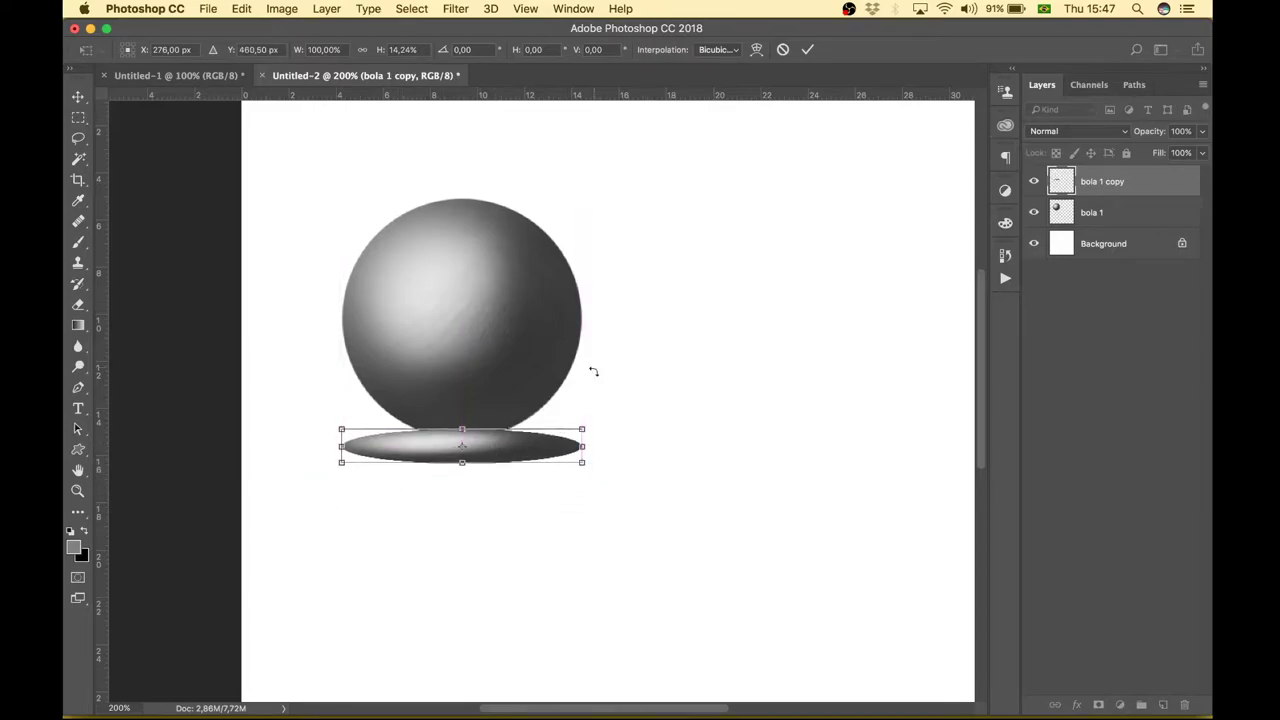
click(578, 445)
drag(337, 445, 346, 445)
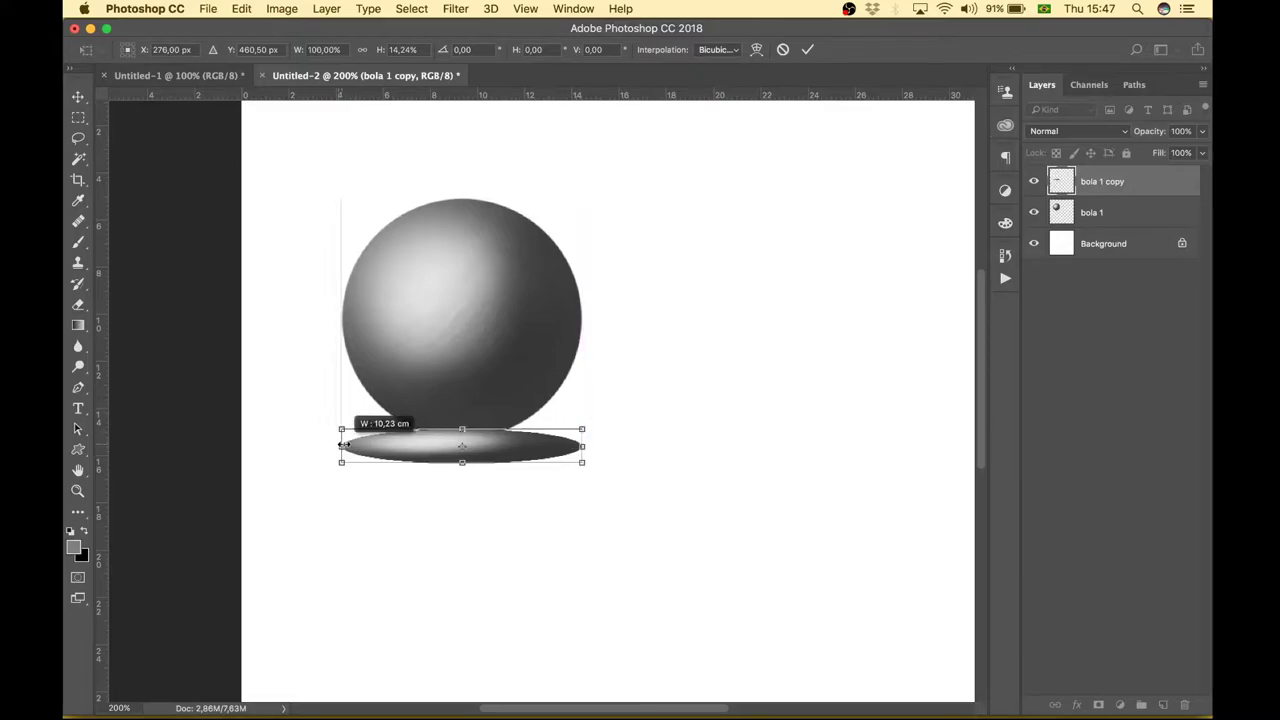
drag(582, 445, 575, 445)
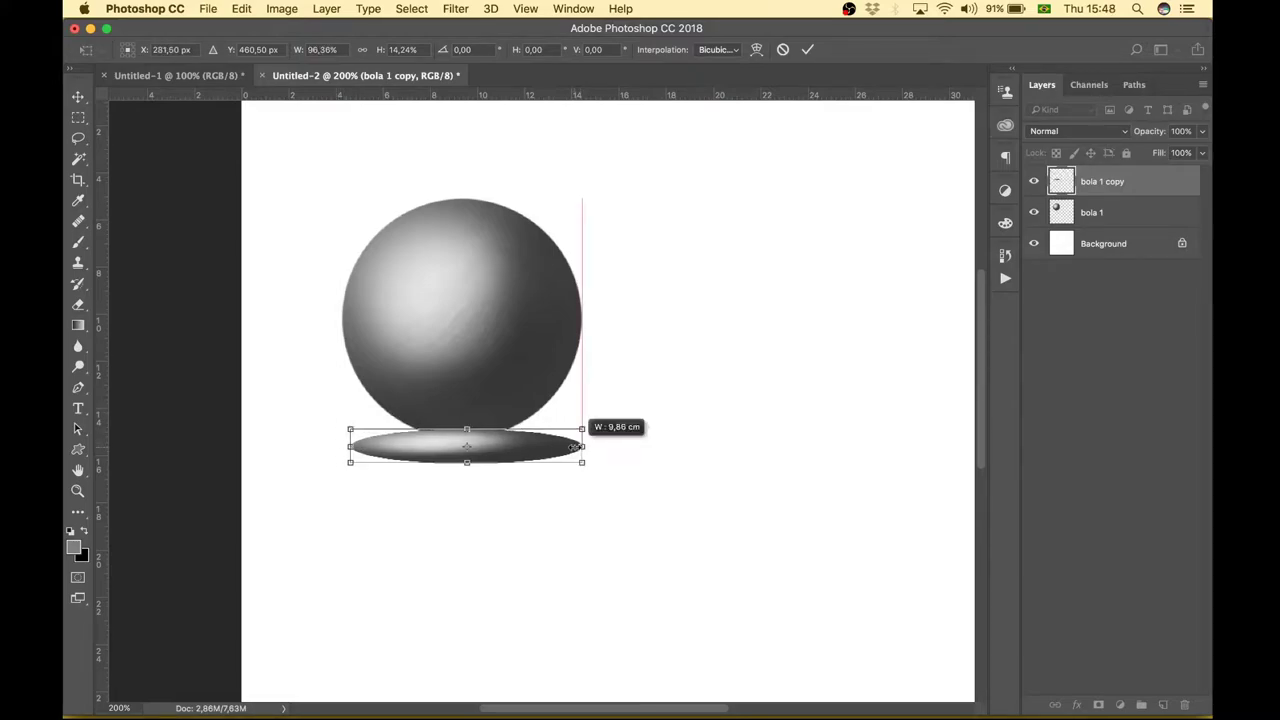
click(806, 49)
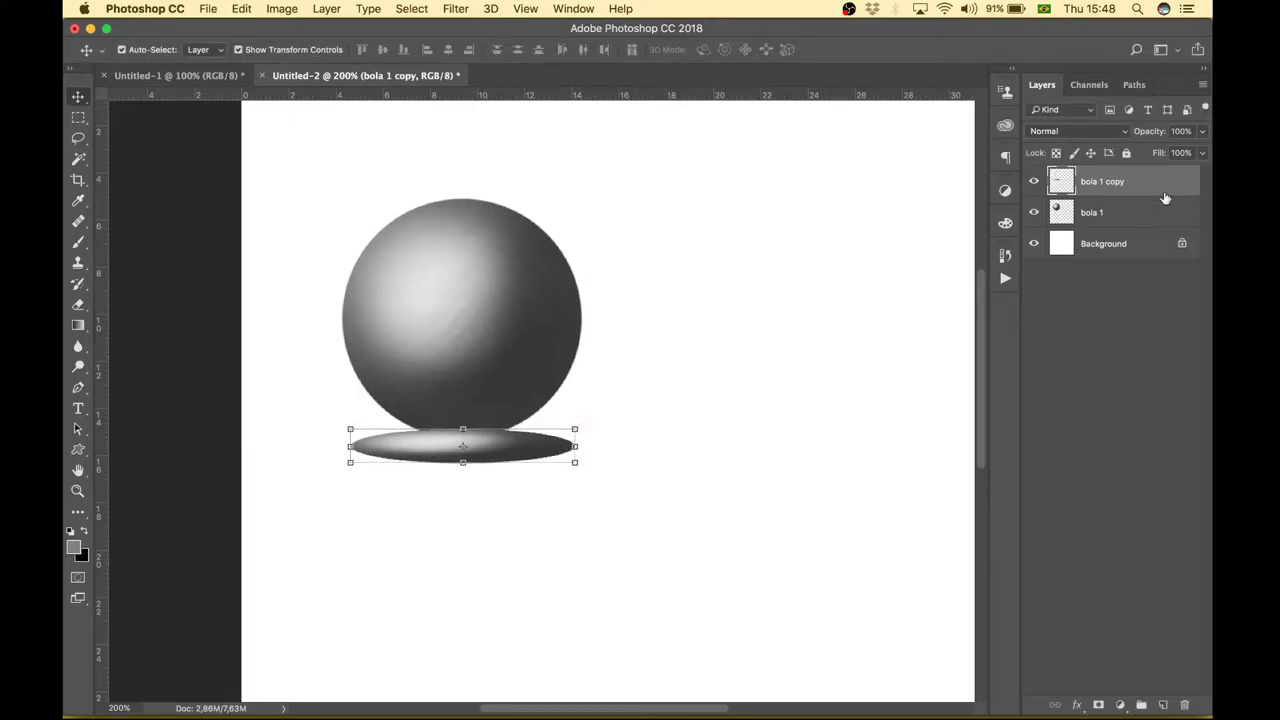
drag(1168, 184, 1165, 216)
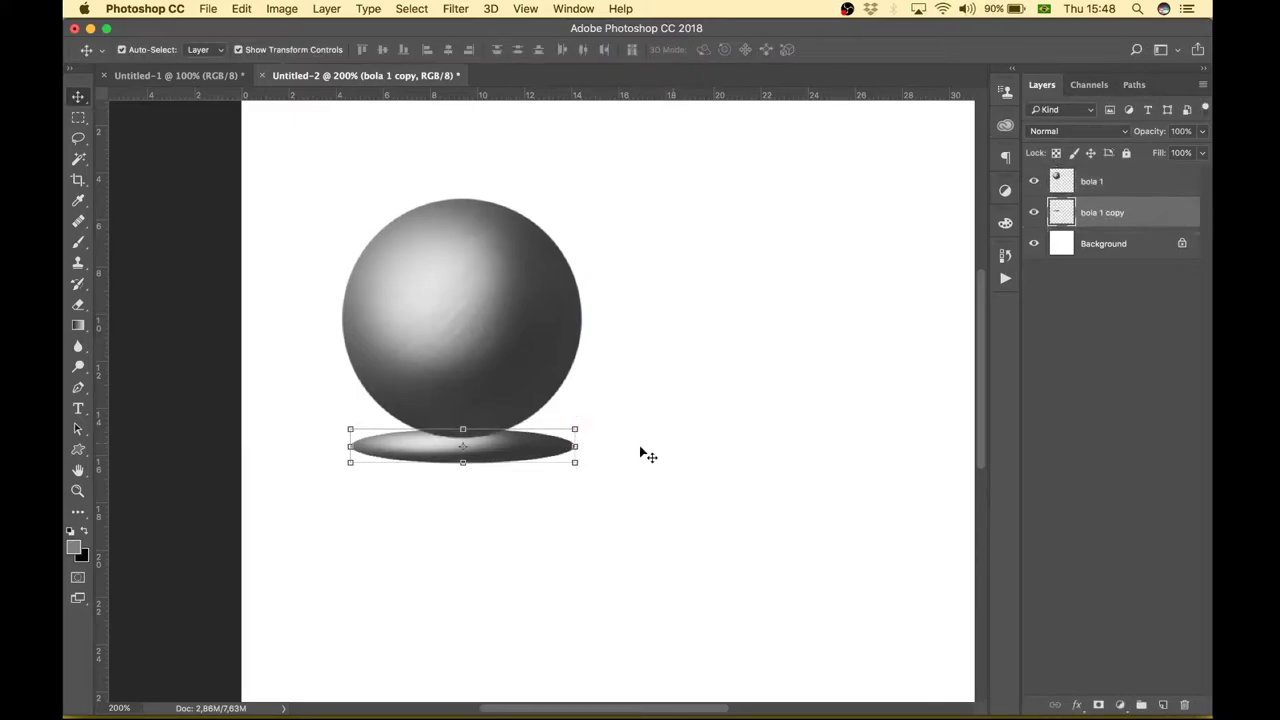
Apply a 13 px Gaussian Blur to the ellipse to soften it into a shadow
click(450, 8)
mouse_move(536, 198)
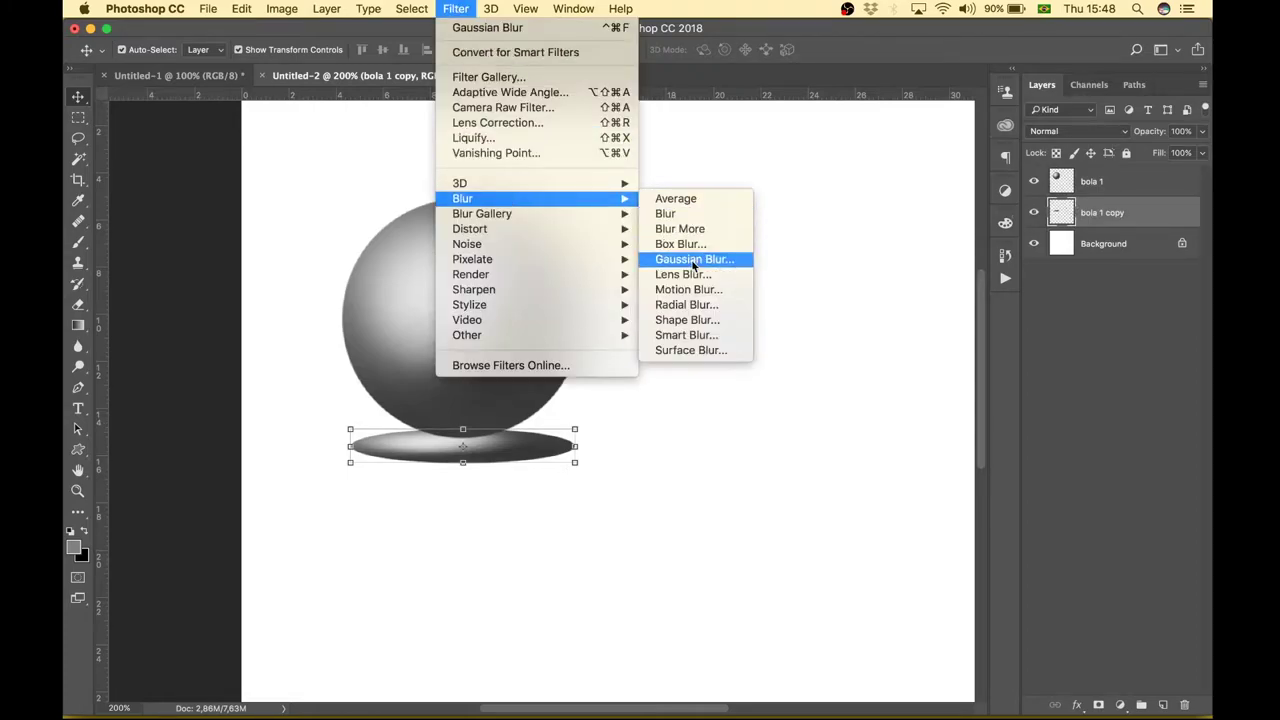
click(691, 259)
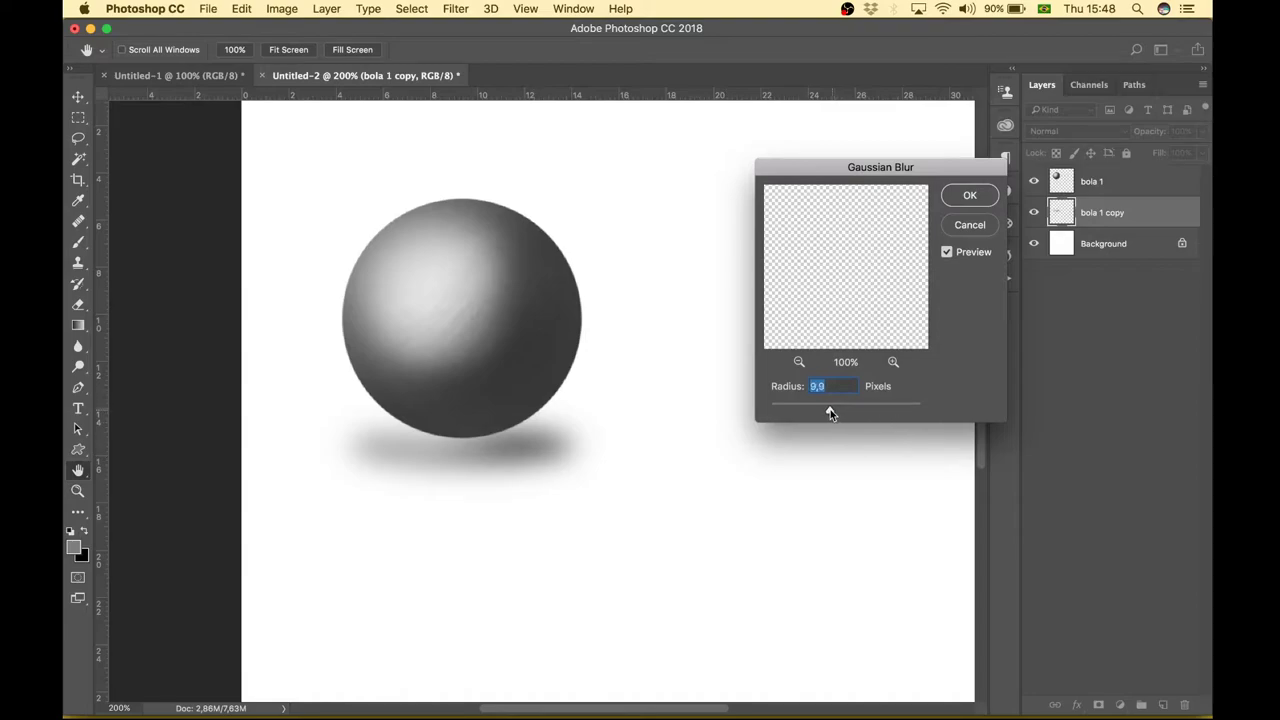
drag(833, 408, 832, 408)
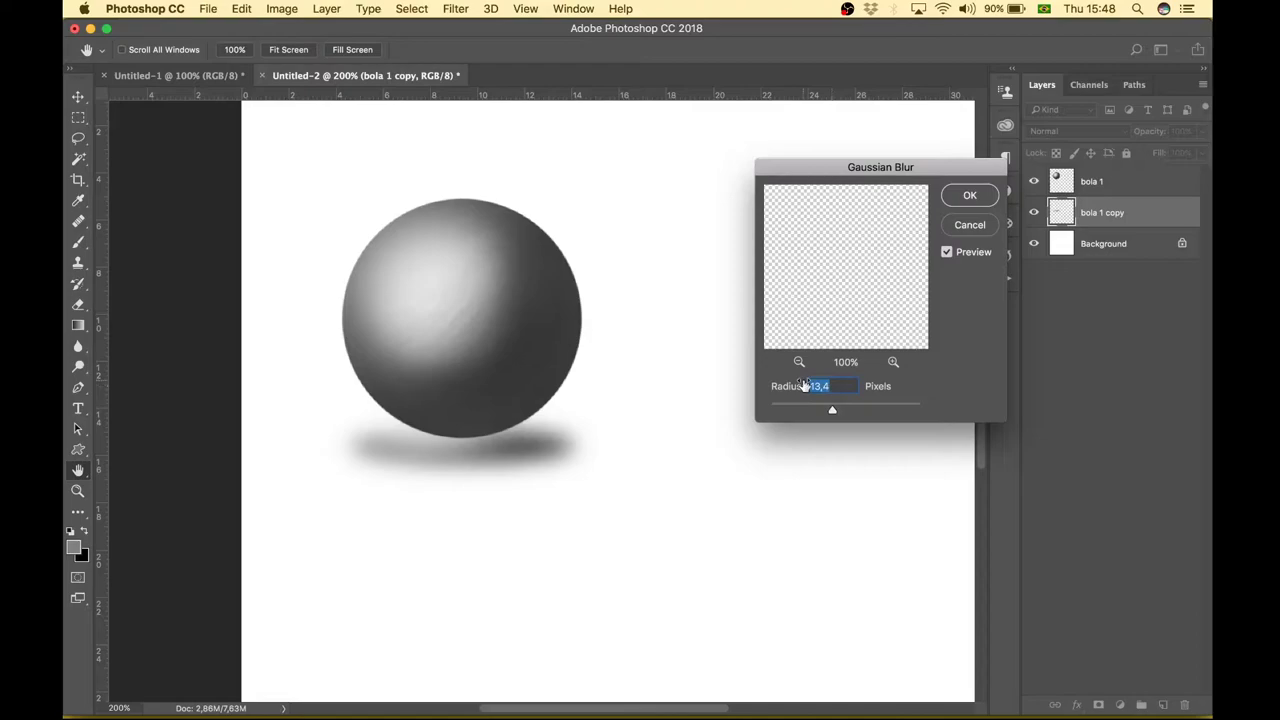
text(13)
click(966, 197)
Nudge the sphere and shadow layers together up-left, then add a new empty layer
key(v)
click(1037, 455)
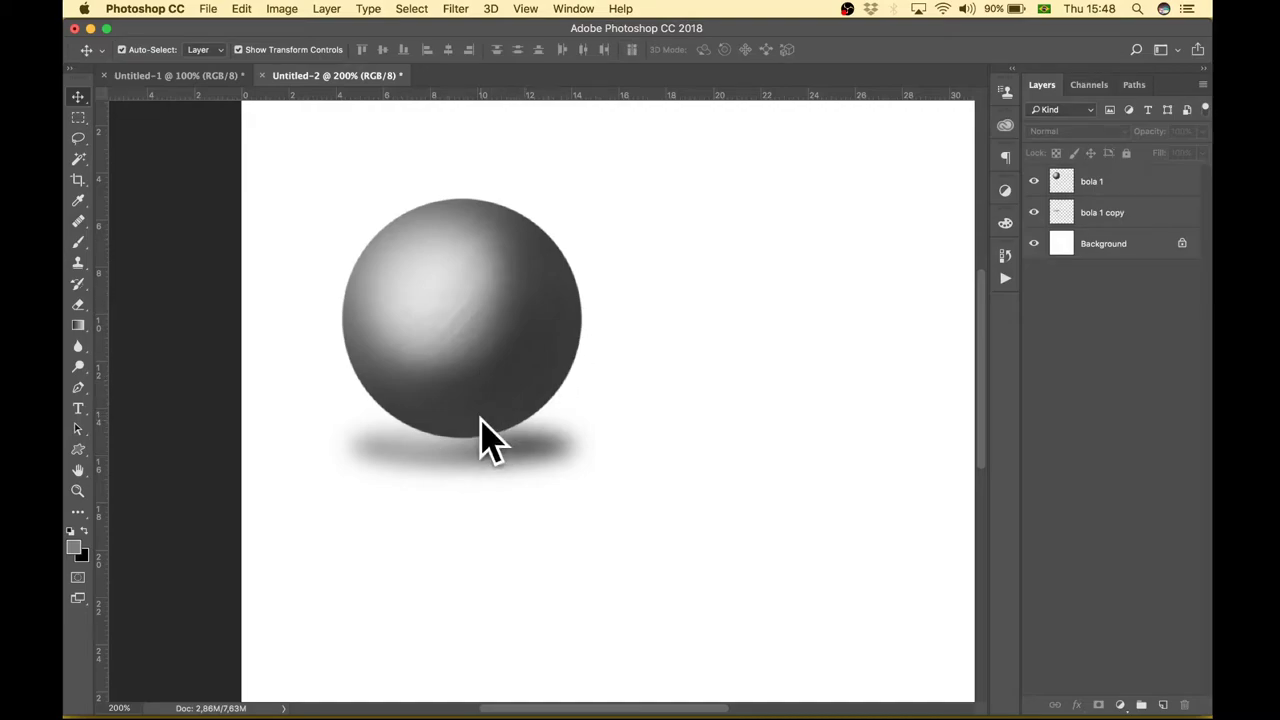
key(super+minus)
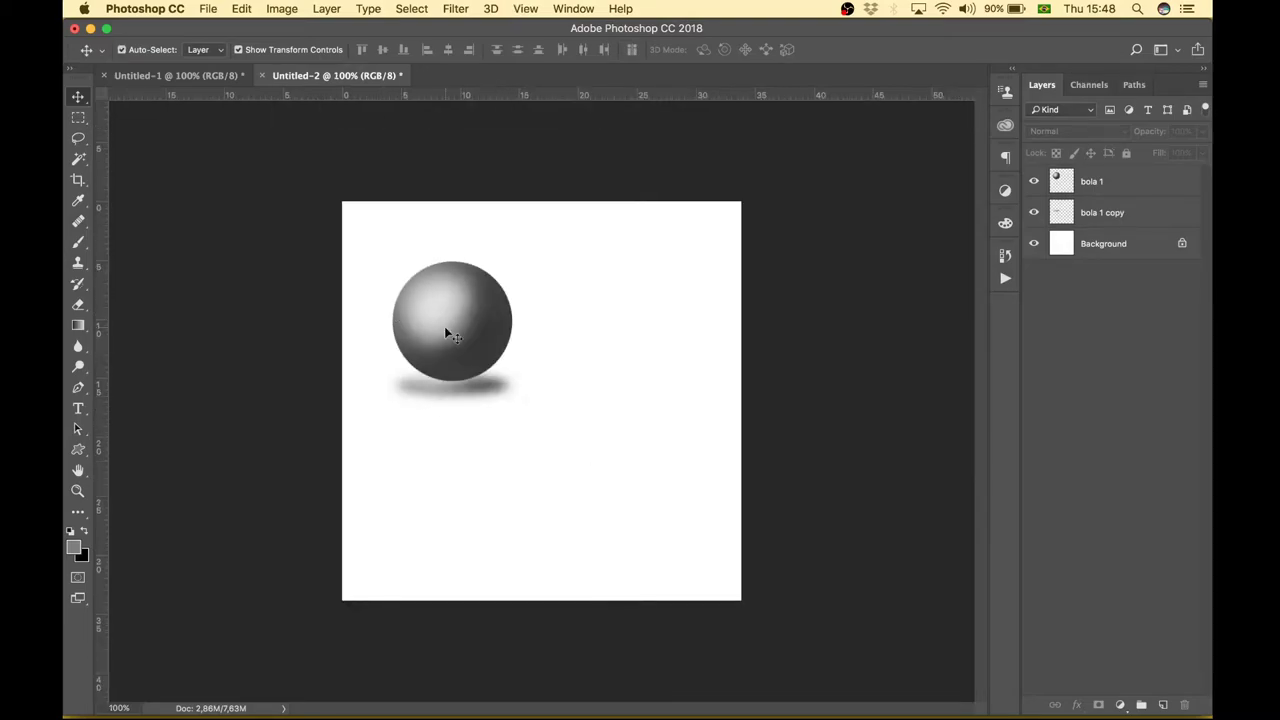
click(1155, 214)
shift+click(1150, 180)
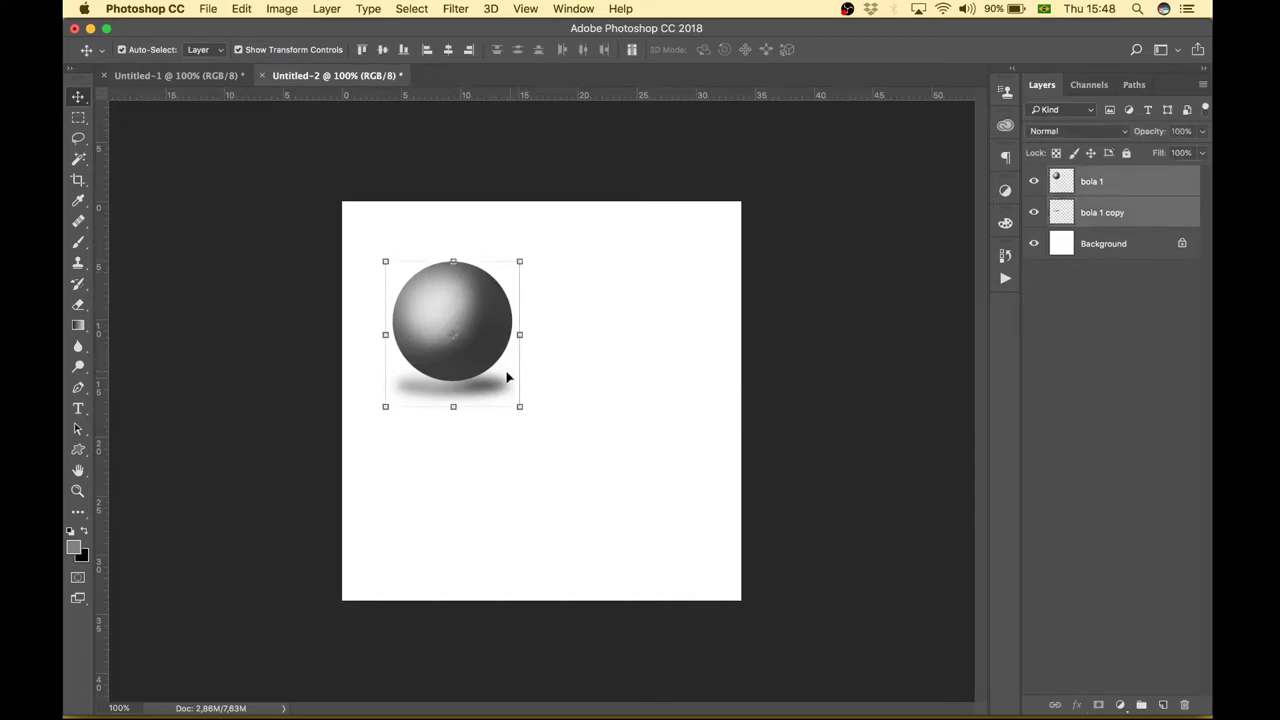
drag(486, 323, 478, 310)
click(1122, 386)
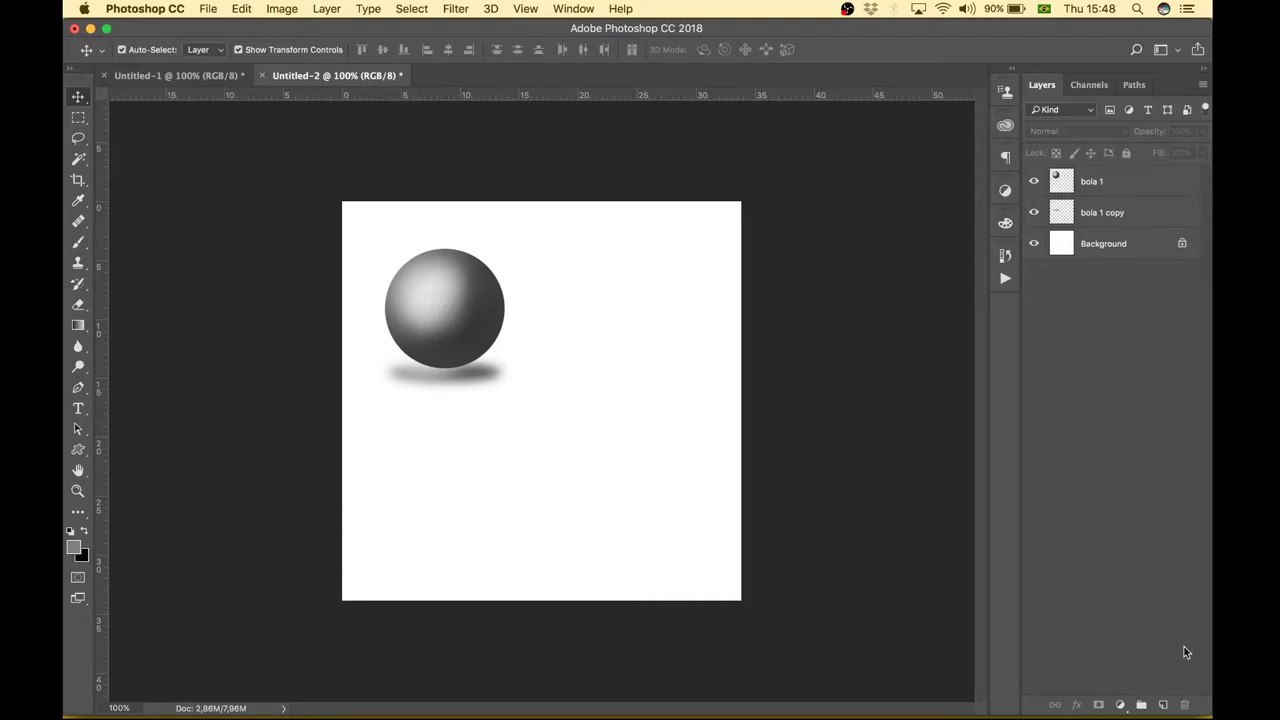
click(1163, 705)
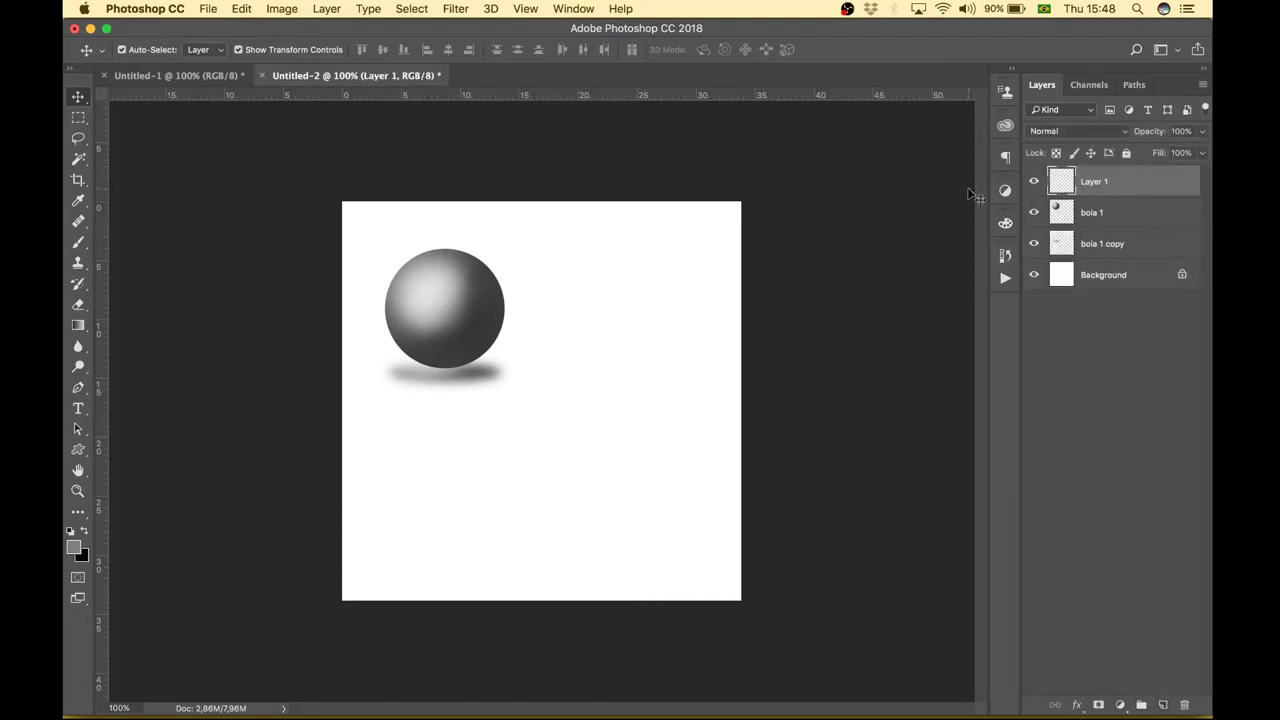
Stamp a grey disc with a 300 px brush on Layer 1, right of the sphere
click(79, 243)
right_click(79, 243)
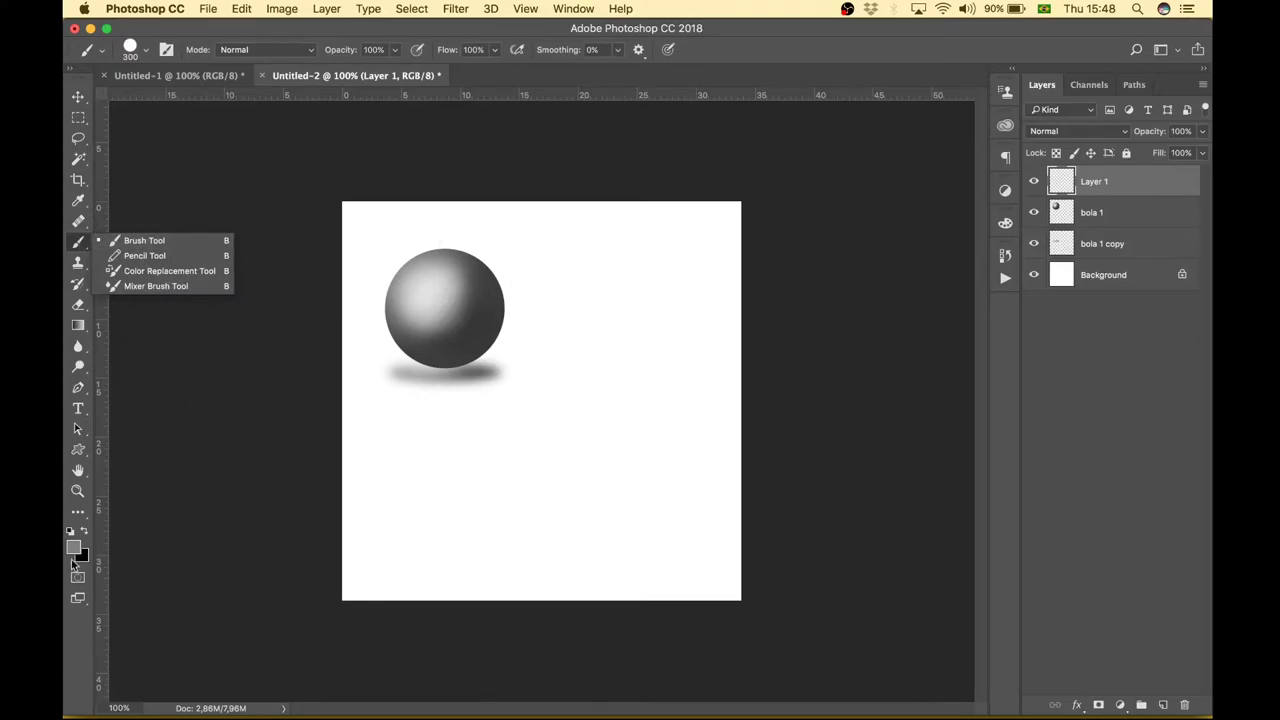
click(633, 315)
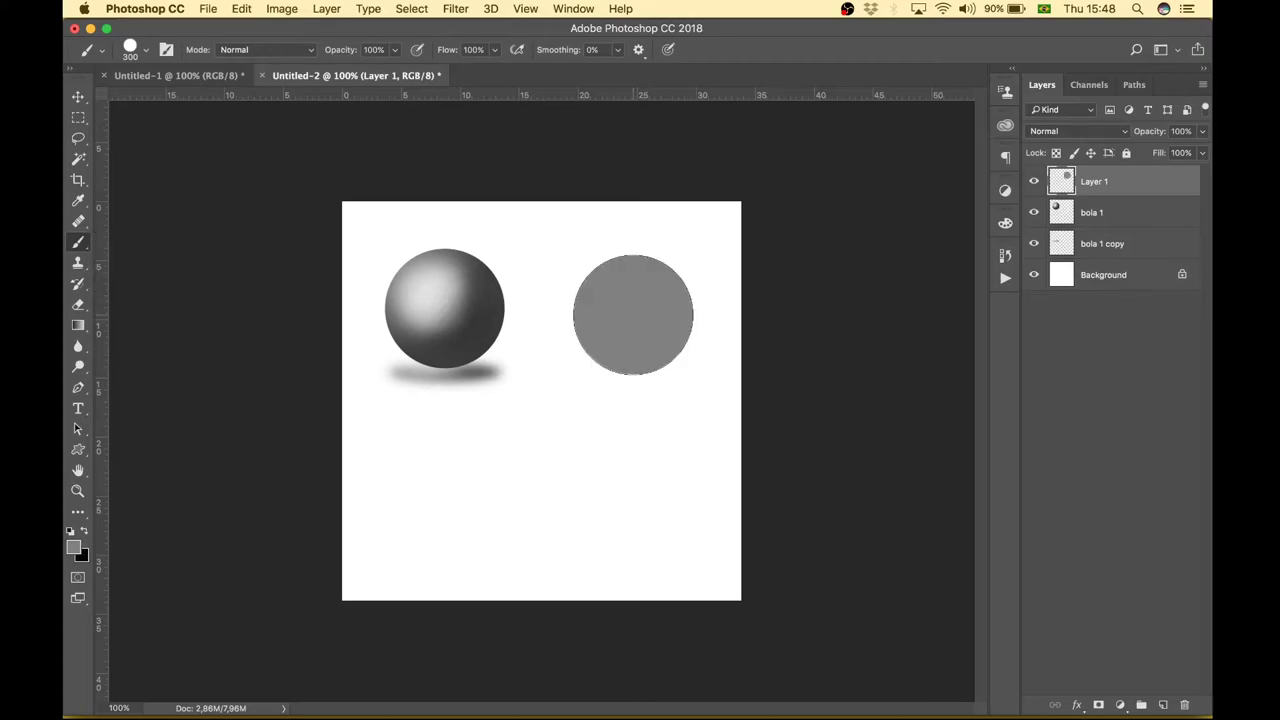
Reselect Layer 1 and add a new empty Layer 2 above it
click(78, 97)
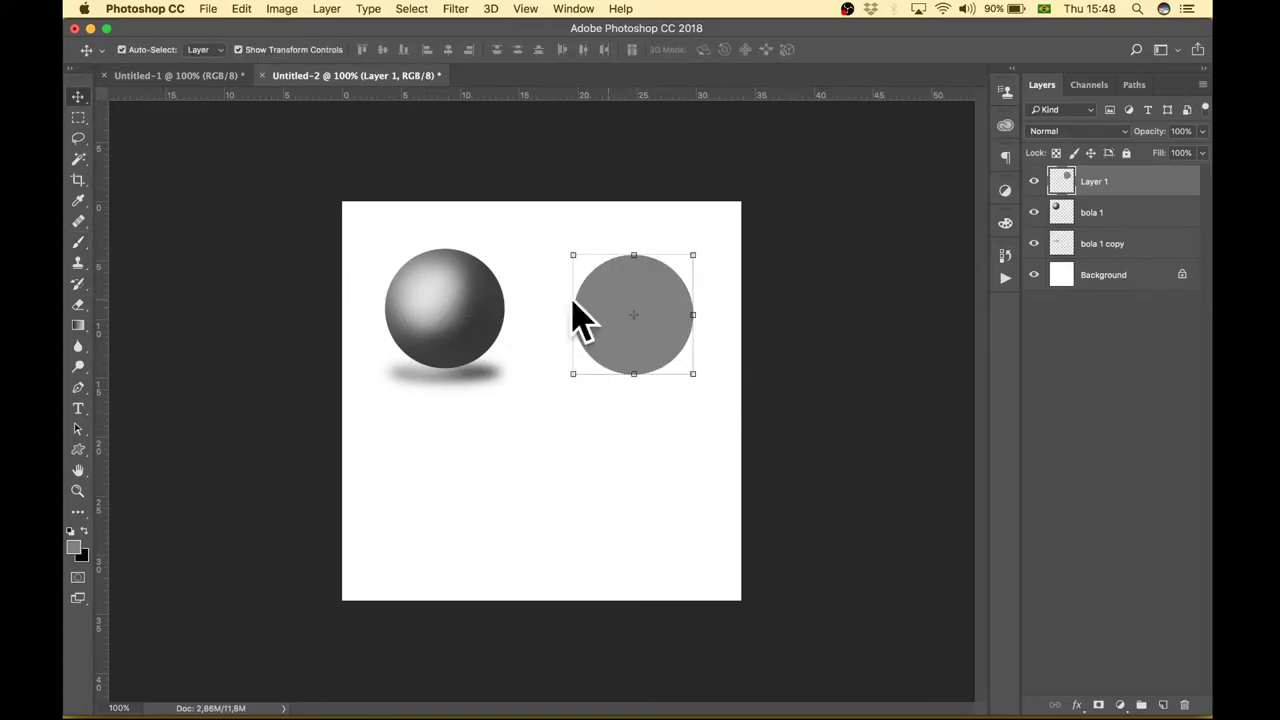
click(1200, 336)
click(1124, 190)
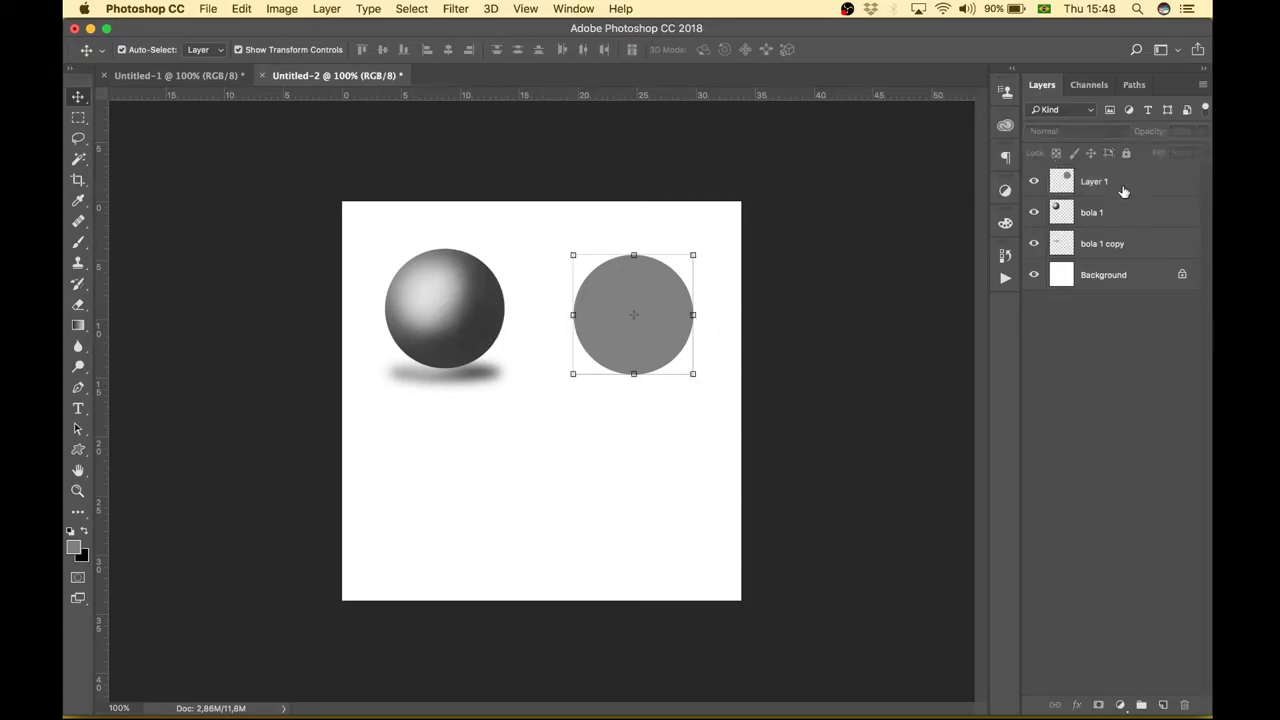
click(1163, 705)
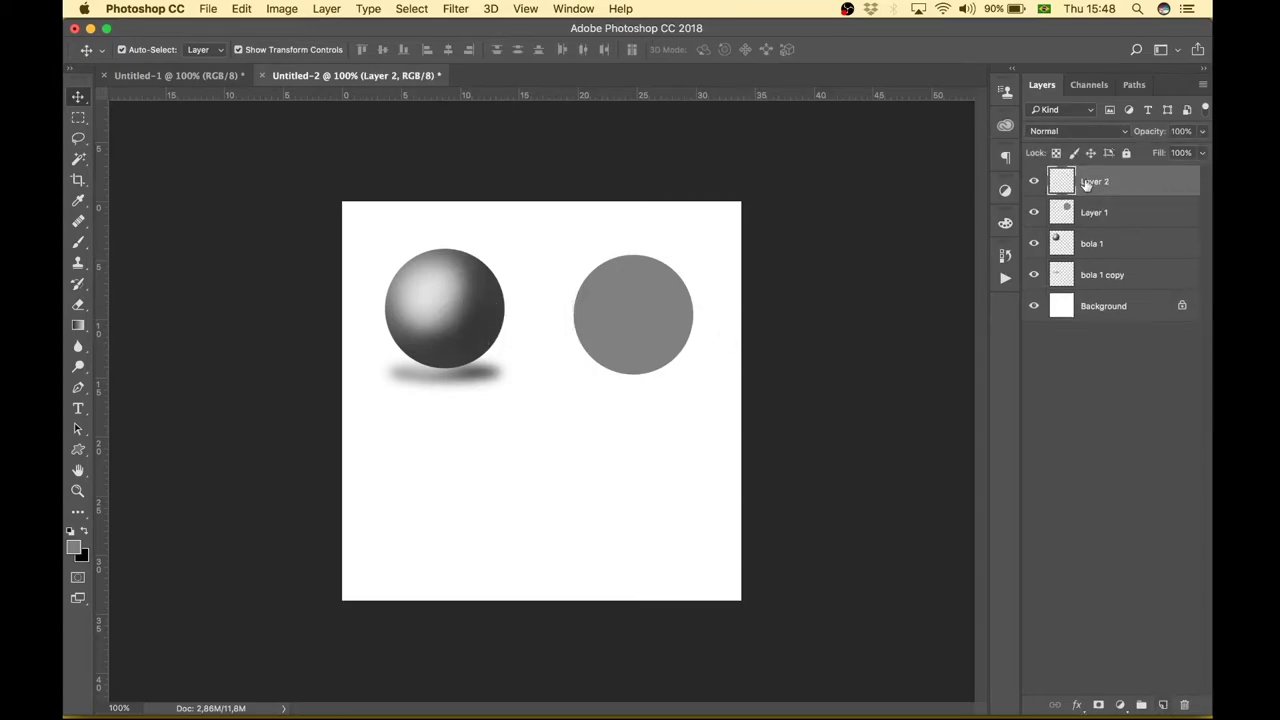
Fill Layer 2 with 50% Gray using Edit > Fill
click(242, 9)
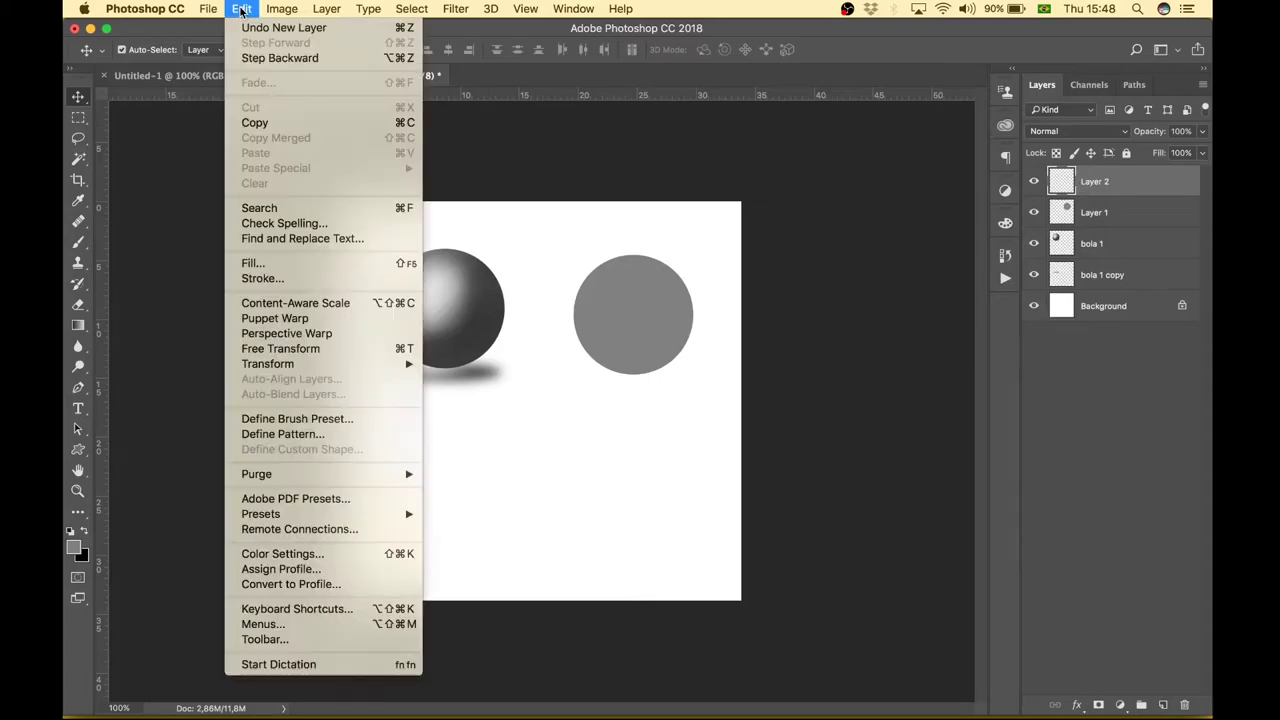
click(288, 264)
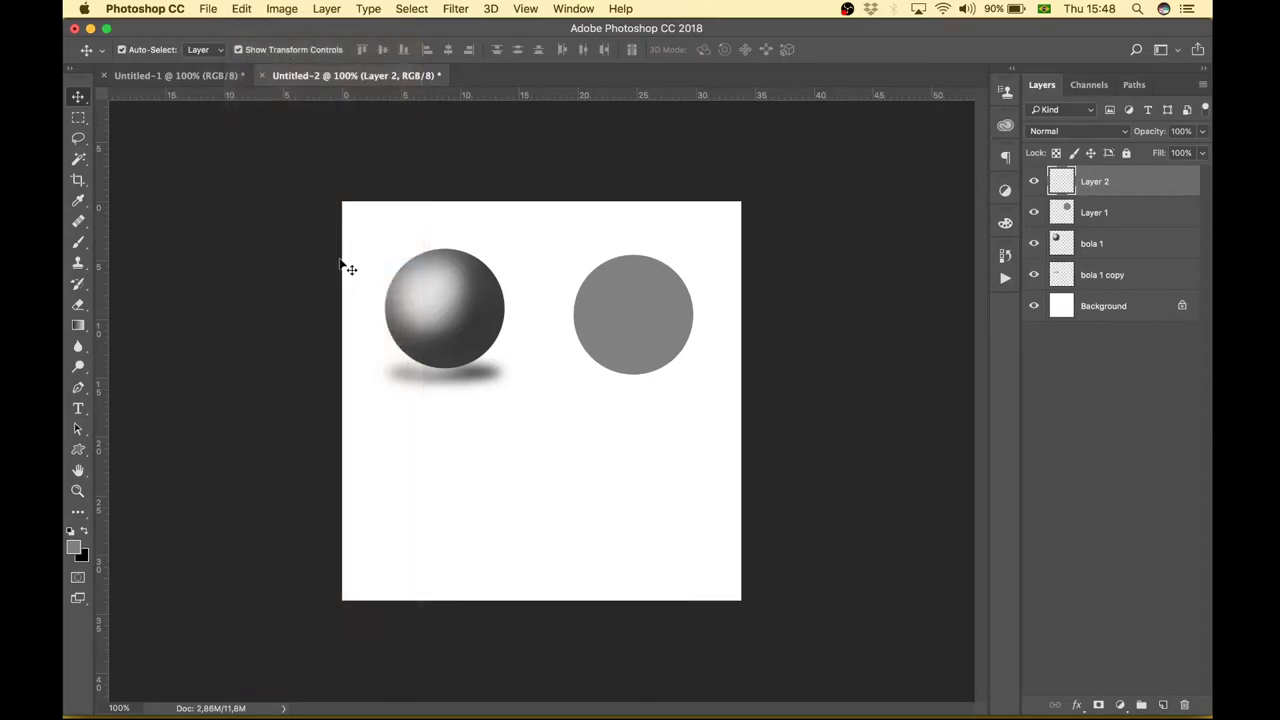
click(1037, 218)
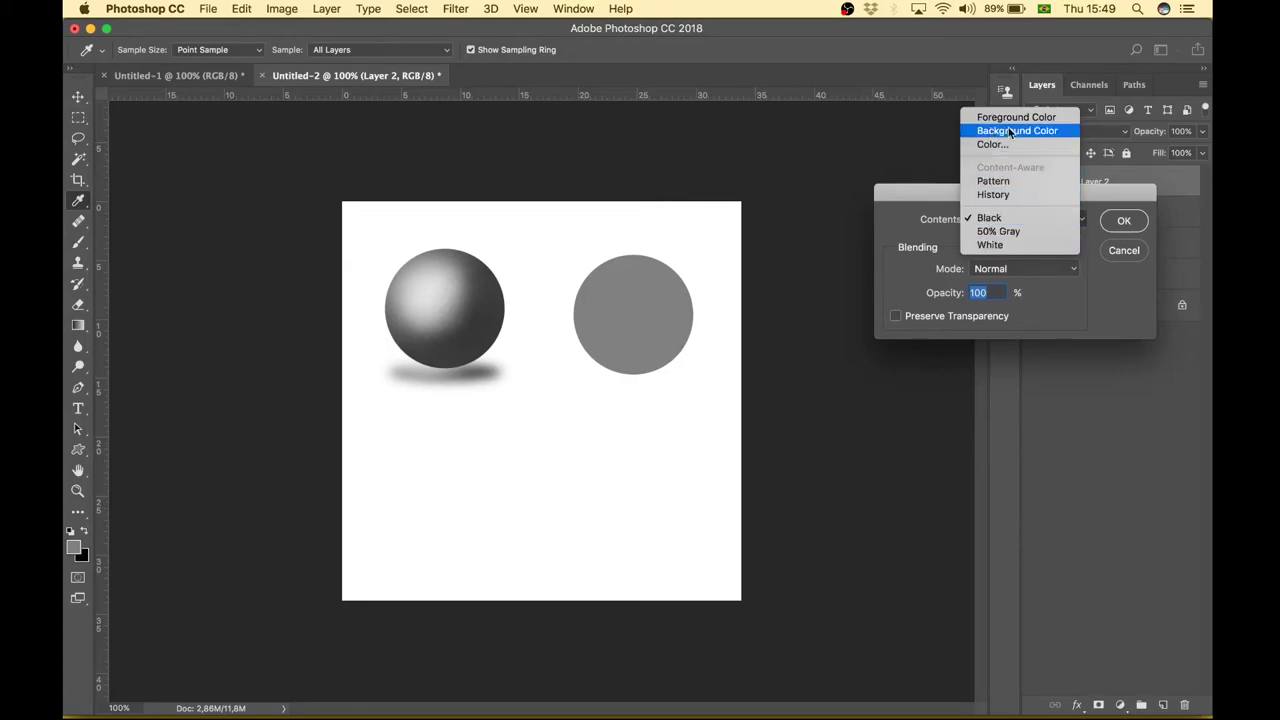
click(1005, 231)
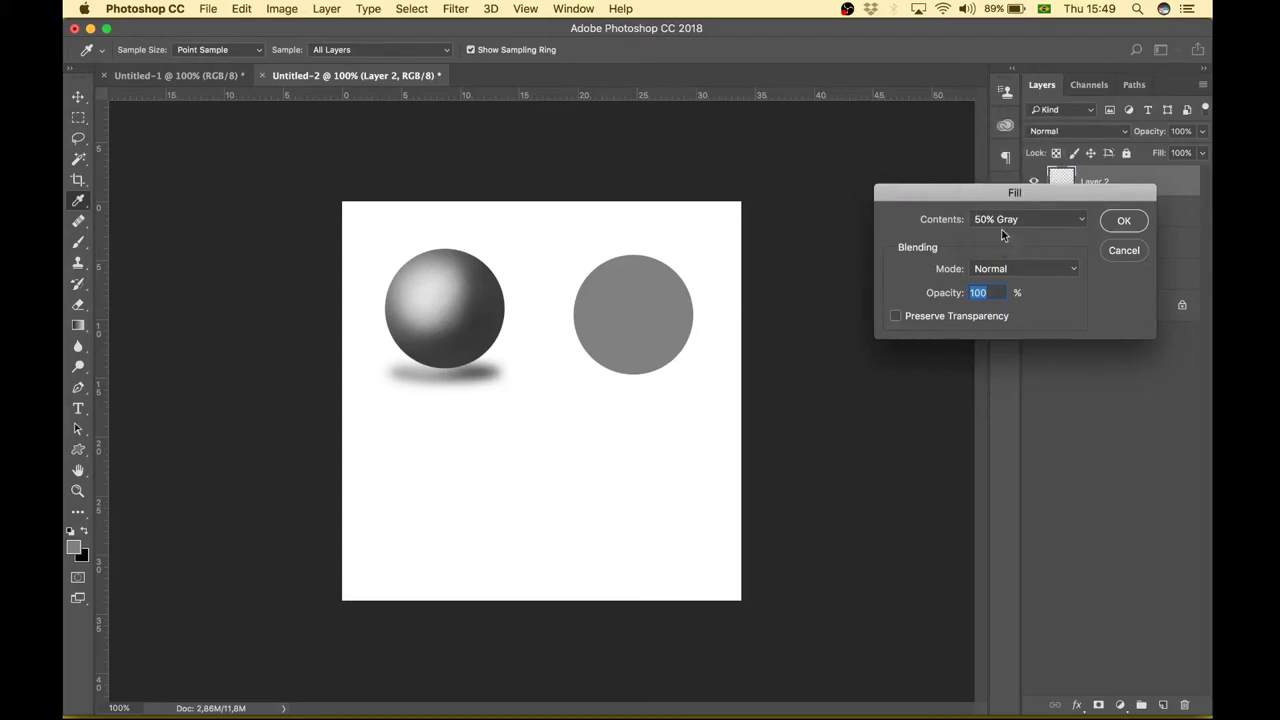
click(1124, 220)
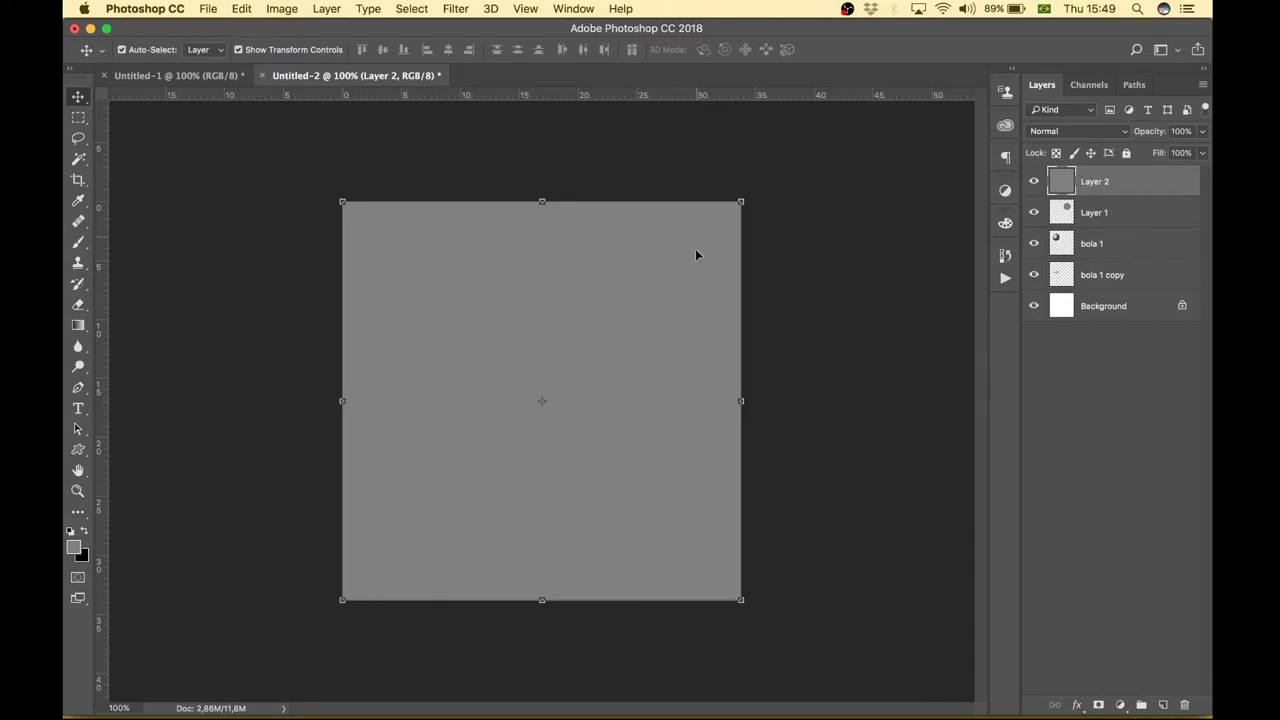
click(1100, 132)
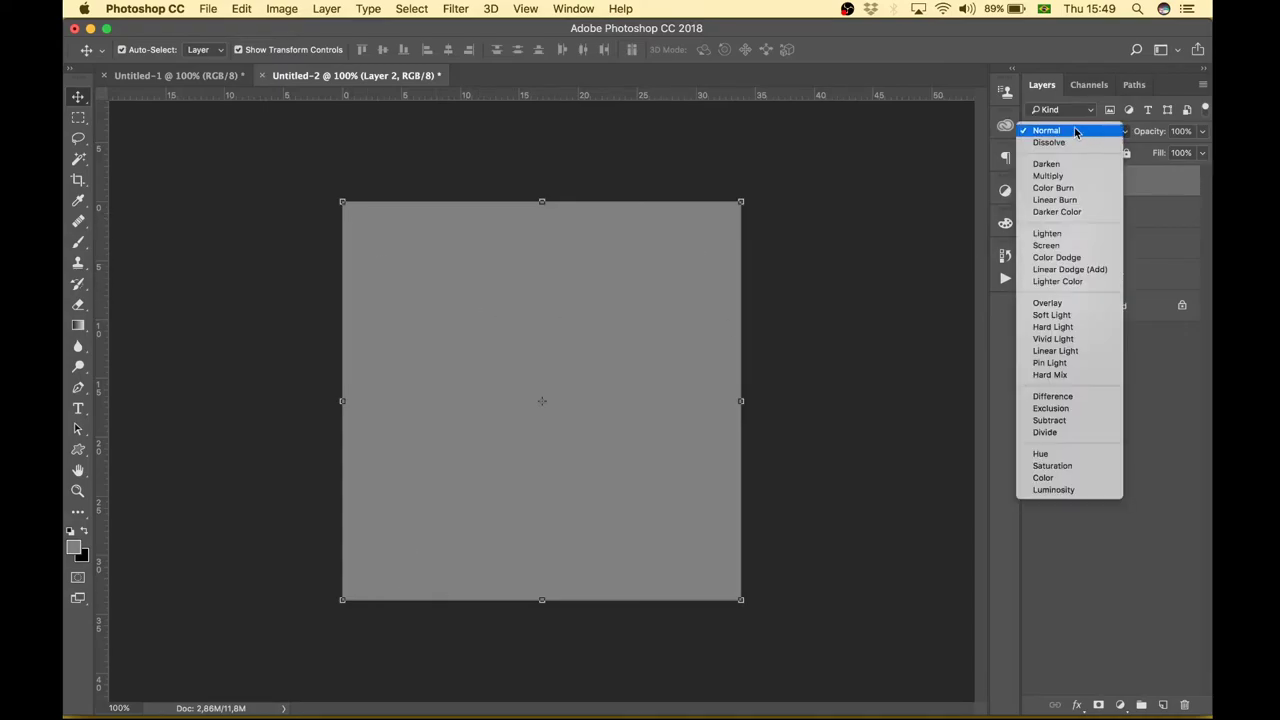
Set Layer 2 to Overlay blending and clip it to Layer 1 below
click(1062, 303)
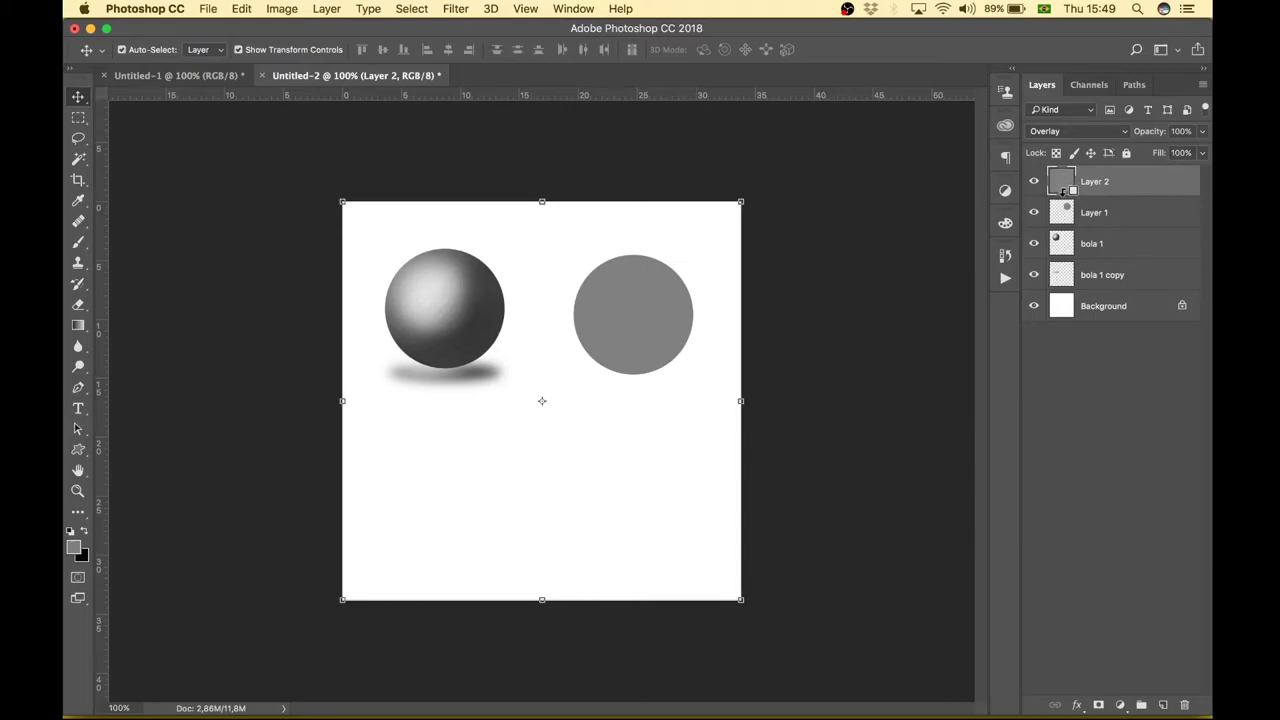
alt+click(1062, 190)
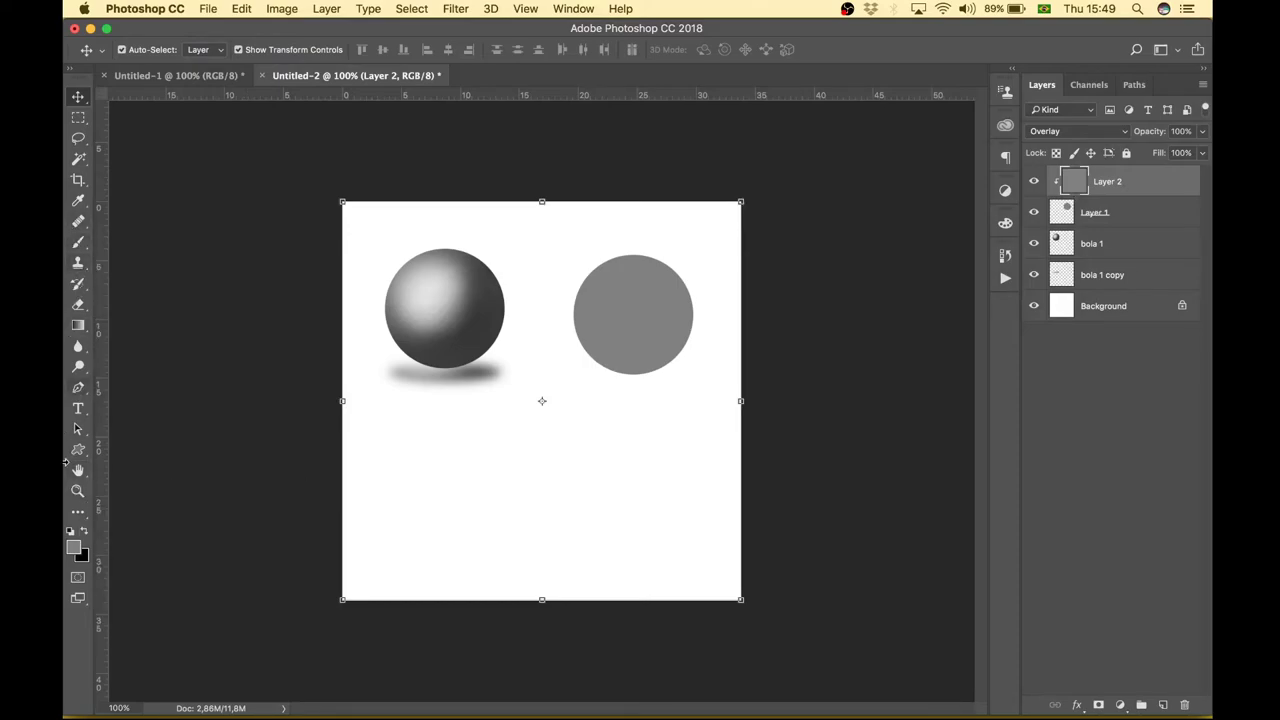
Make white the foreground colour and choose the soft round 30 px brush tip
click(80, 553)
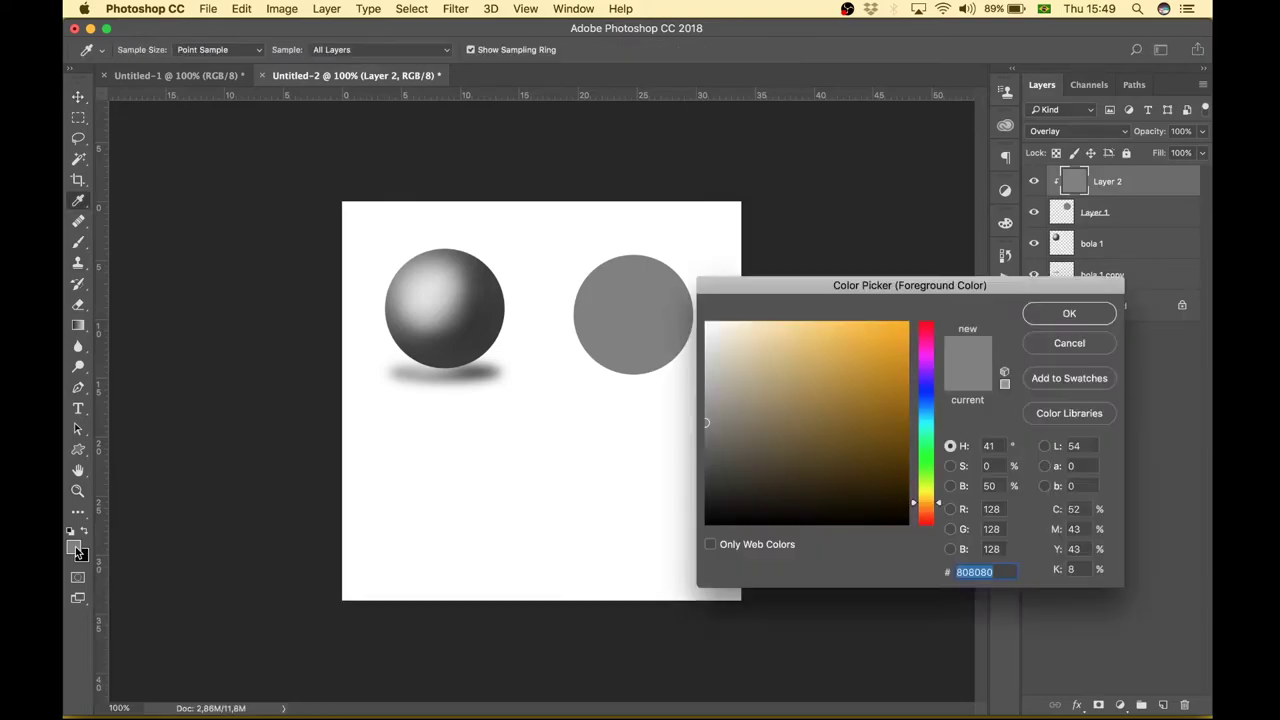
click(738, 405)
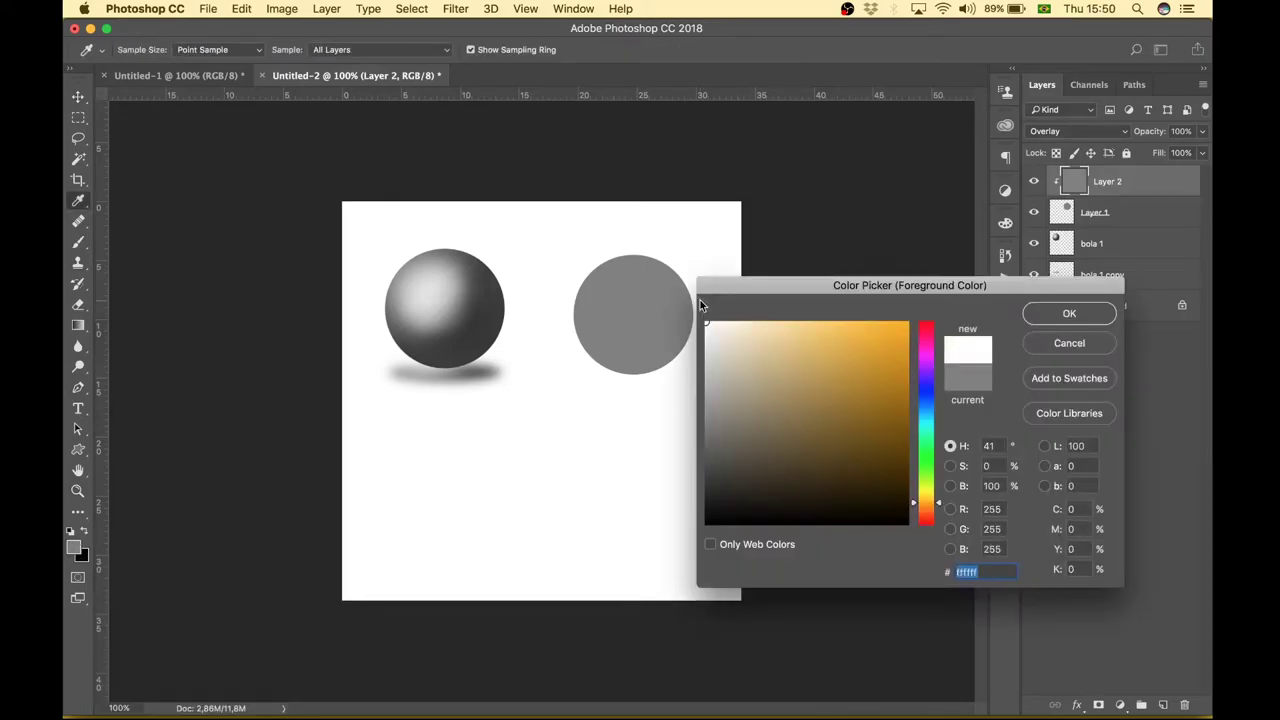
click(1069, 315)
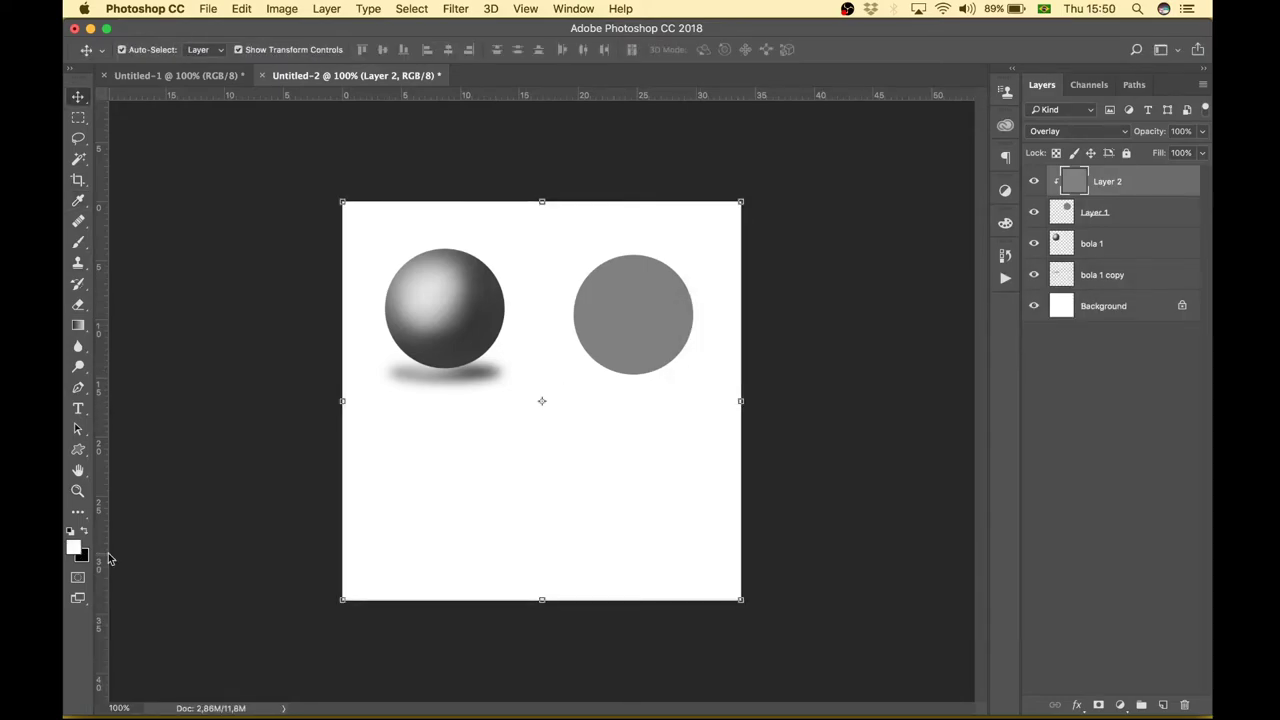
click(82, 245)
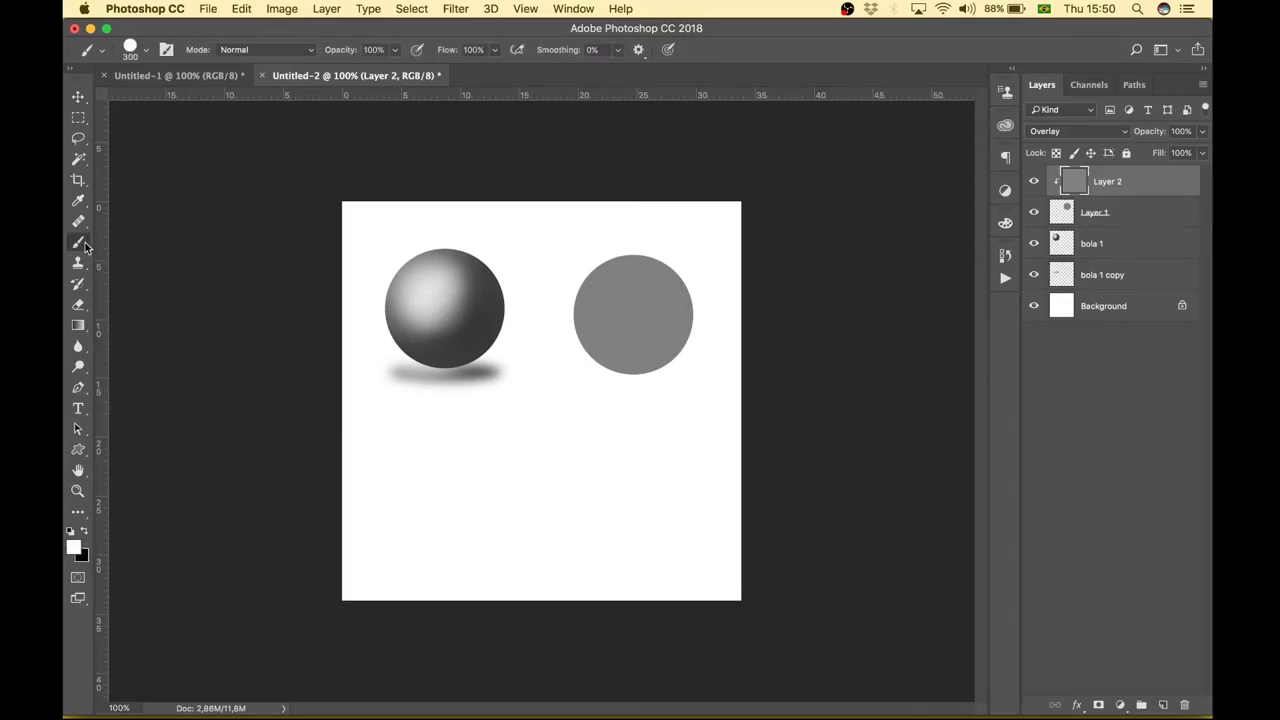
click(166, 49)
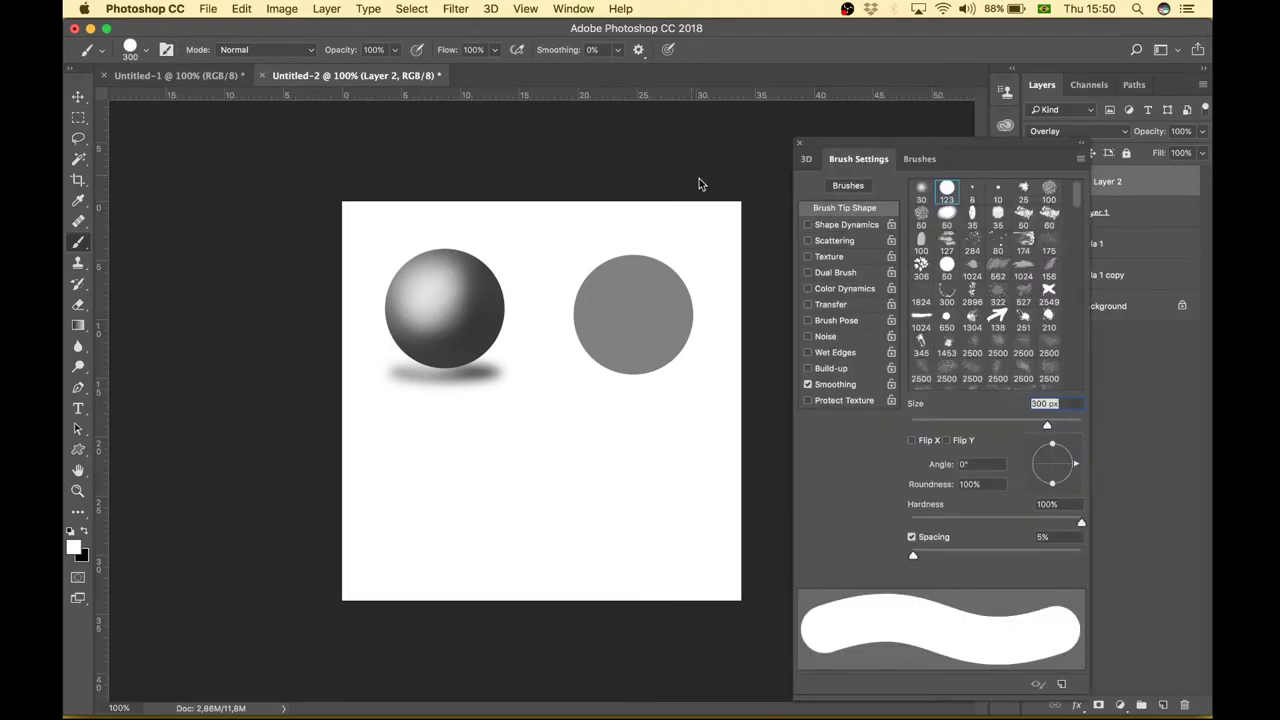
click(921, 190)
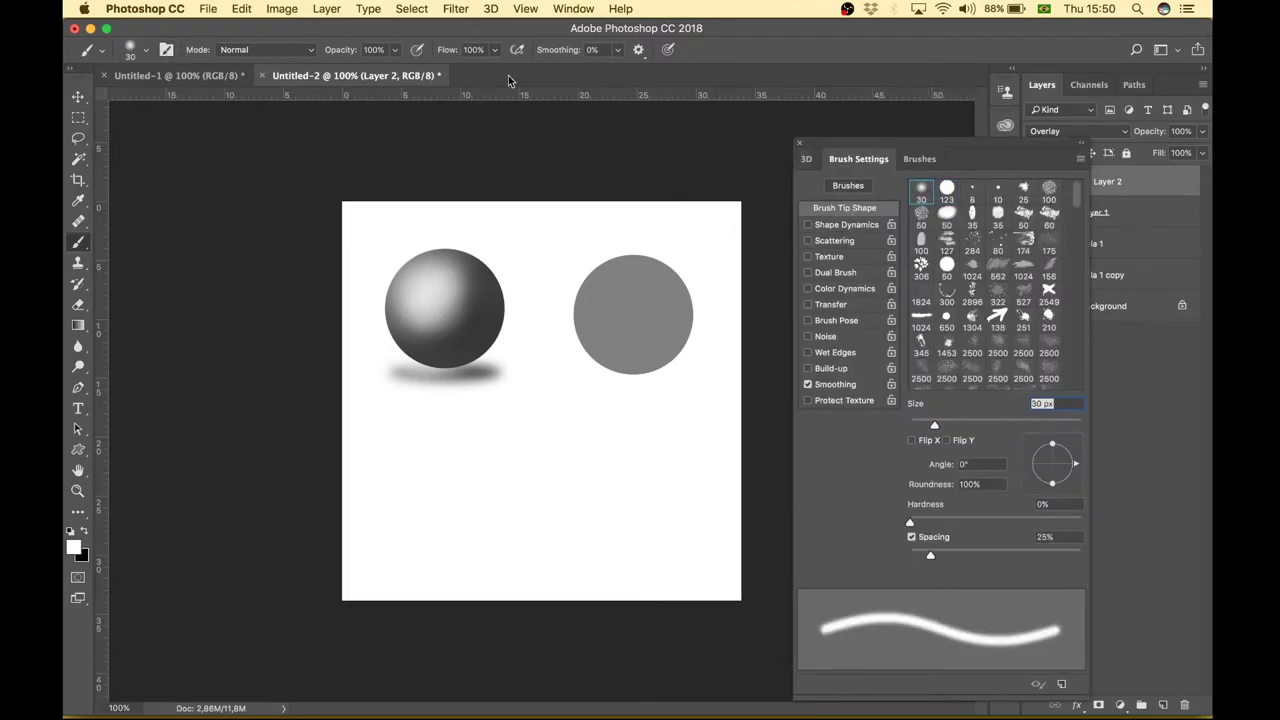
click(799, 143)
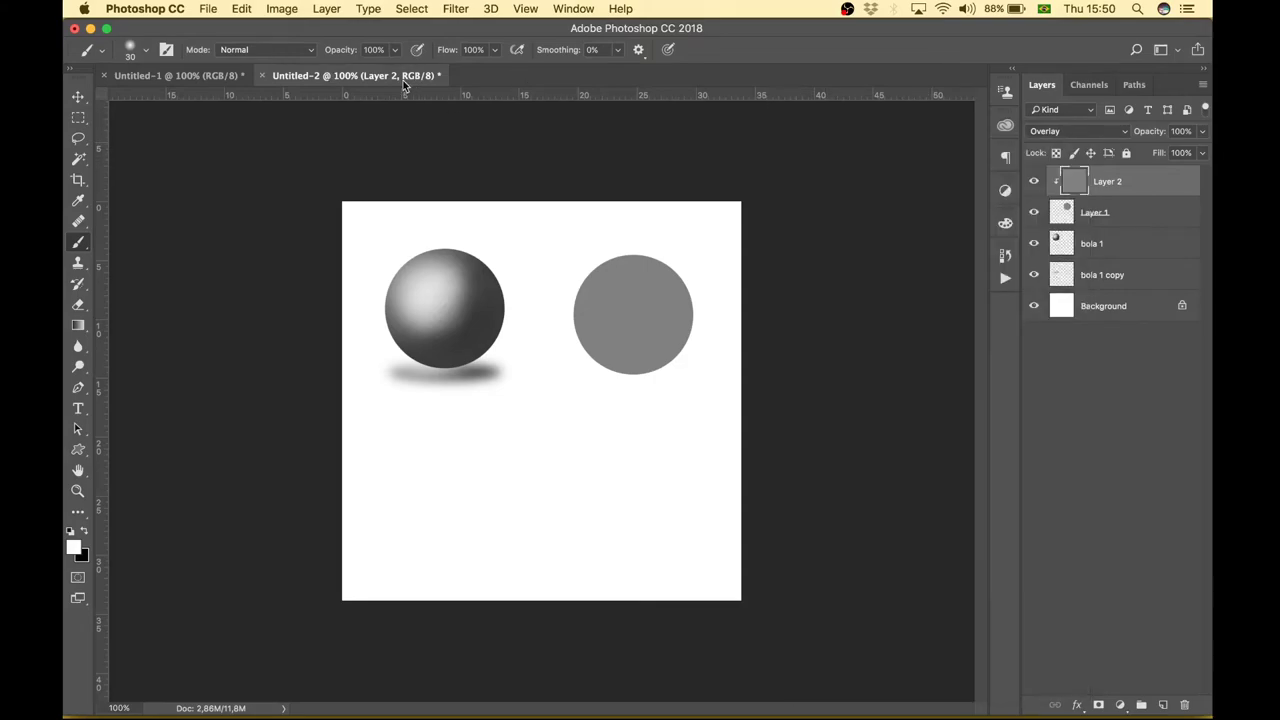
Set brush opacity to 10% and flow to 8%, with black as foreground
click(395, 50)
drag(394, 68, 335, 72)
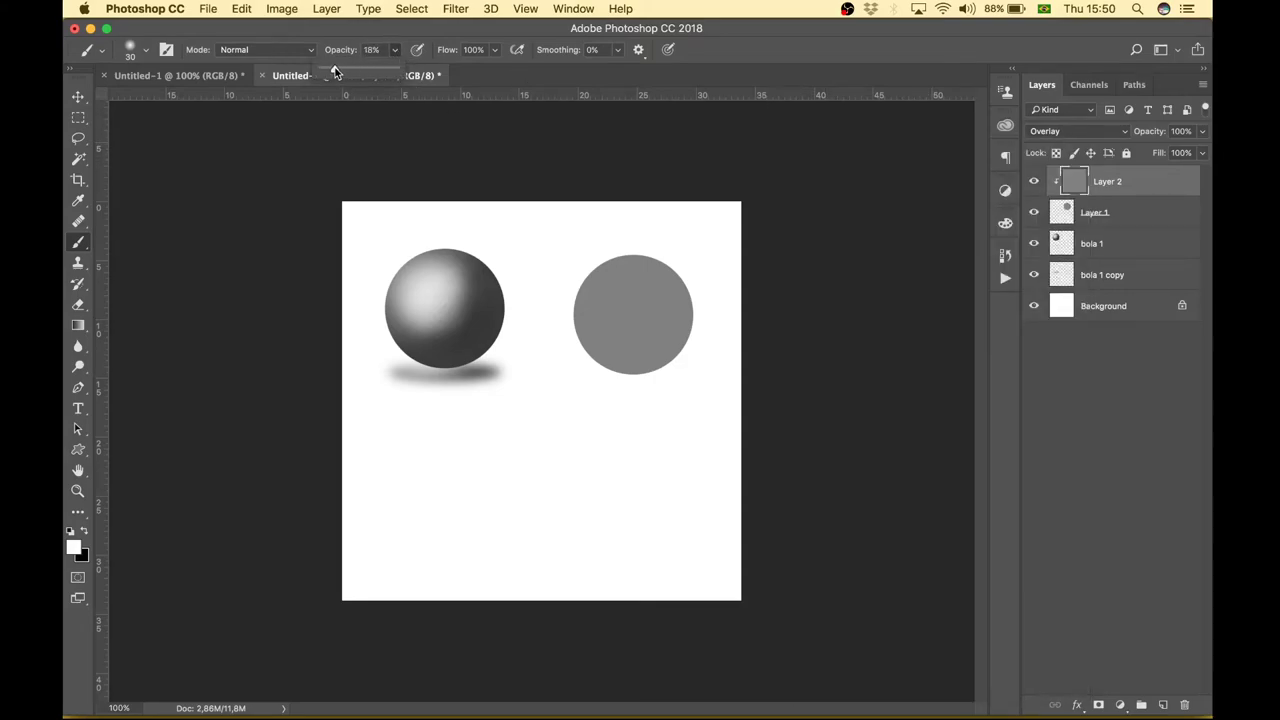
click(494, 50)
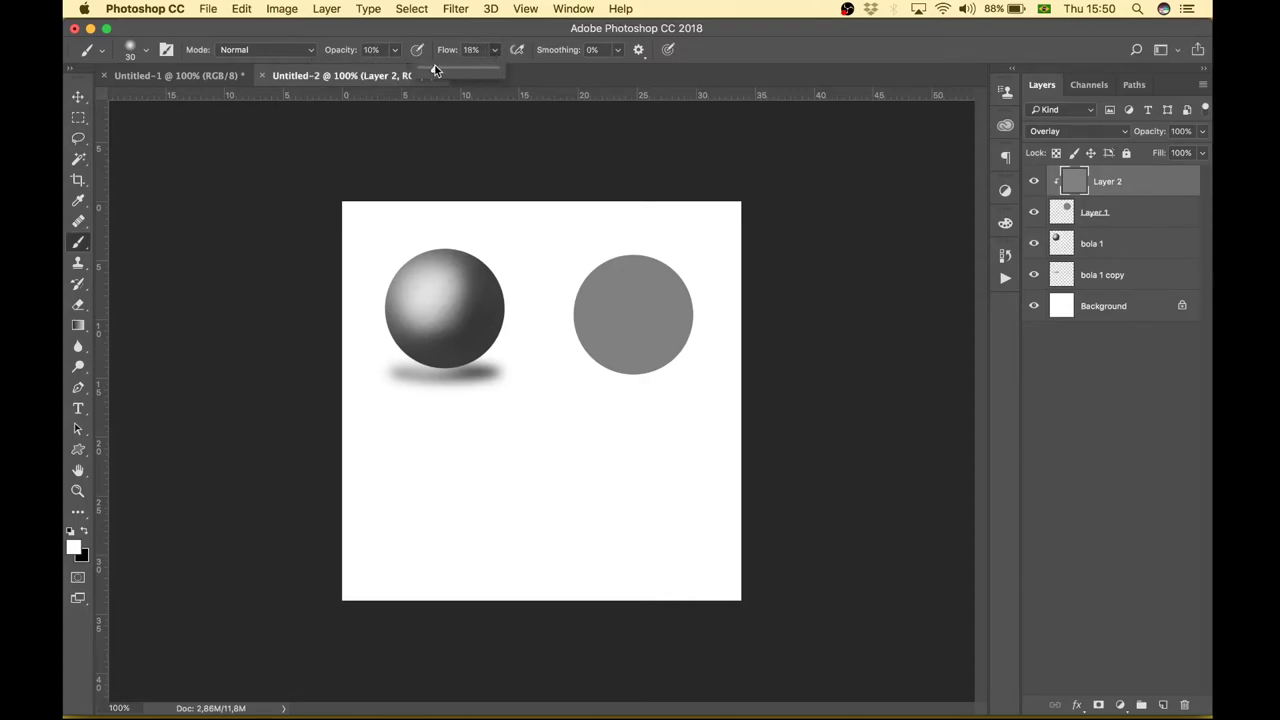
drag(428, 68, 426, 69)
click(1072, 187)
click(83, 556)
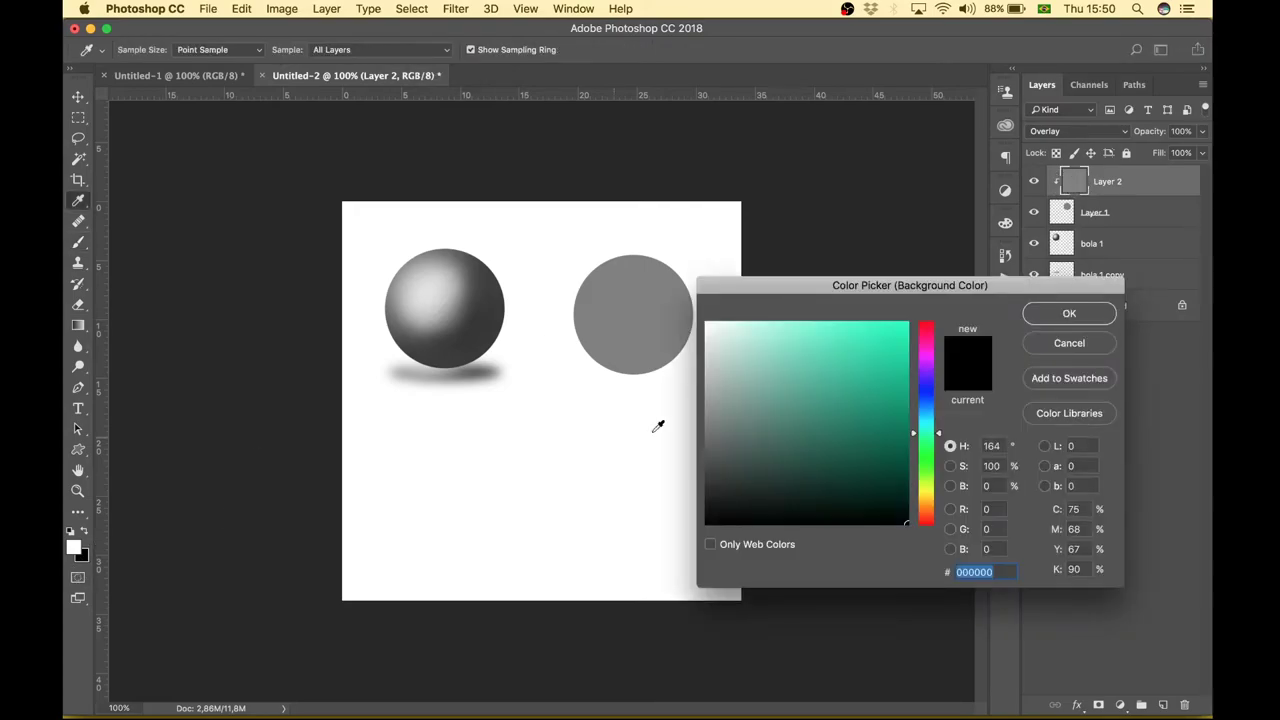
click(1058, 342)
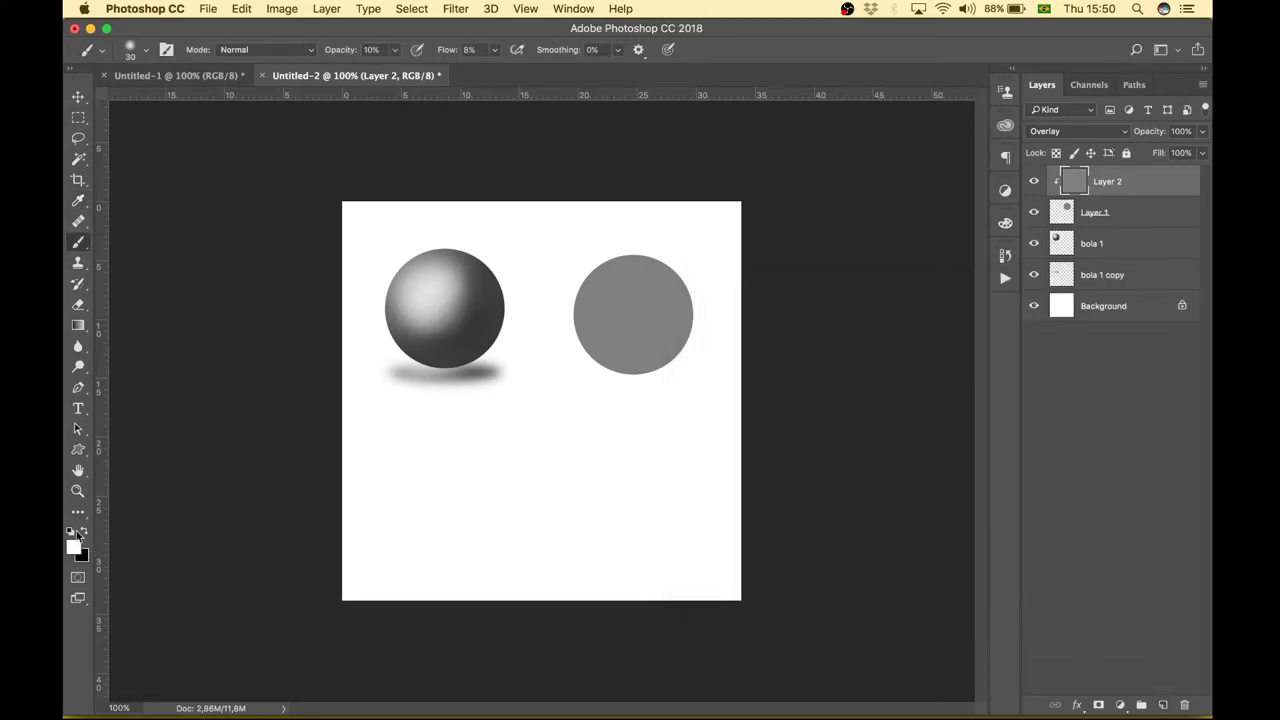
click(86, 533)
Zoom in on the grey disc and enlarge the brush to 175 px
click(86, 533)
click(86, 533)
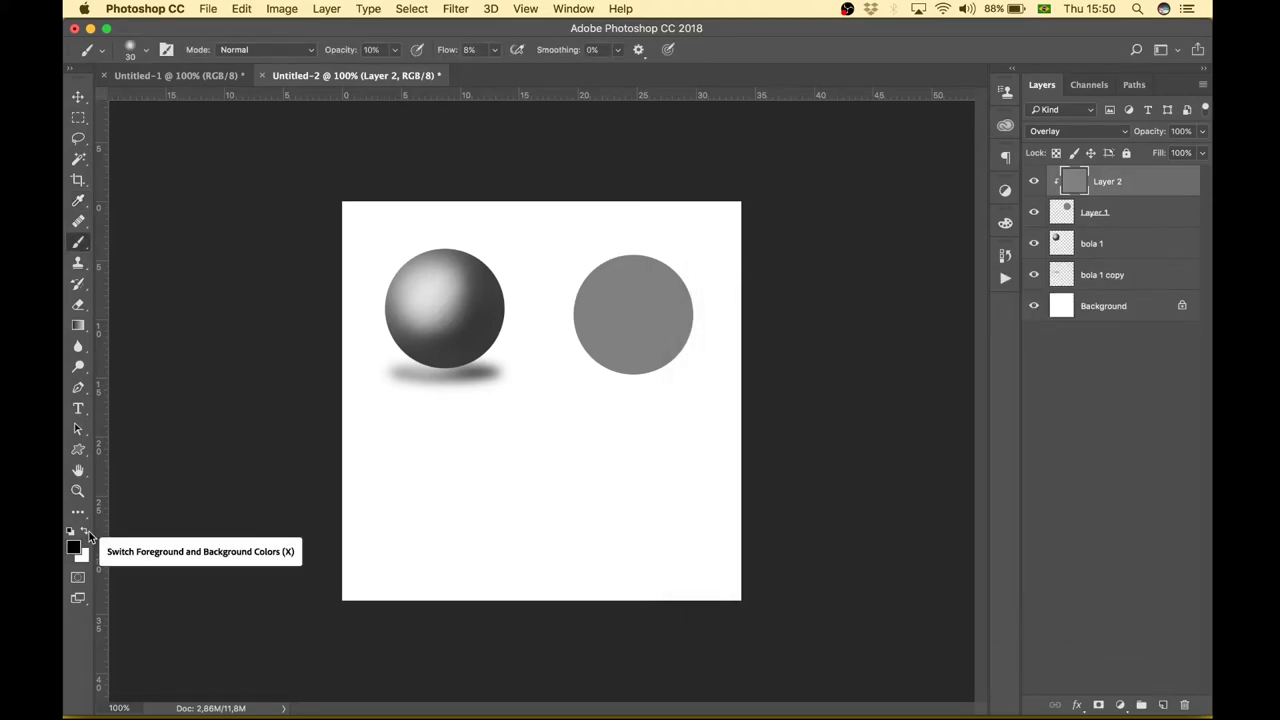
click(86, 533)
click(87, 533)
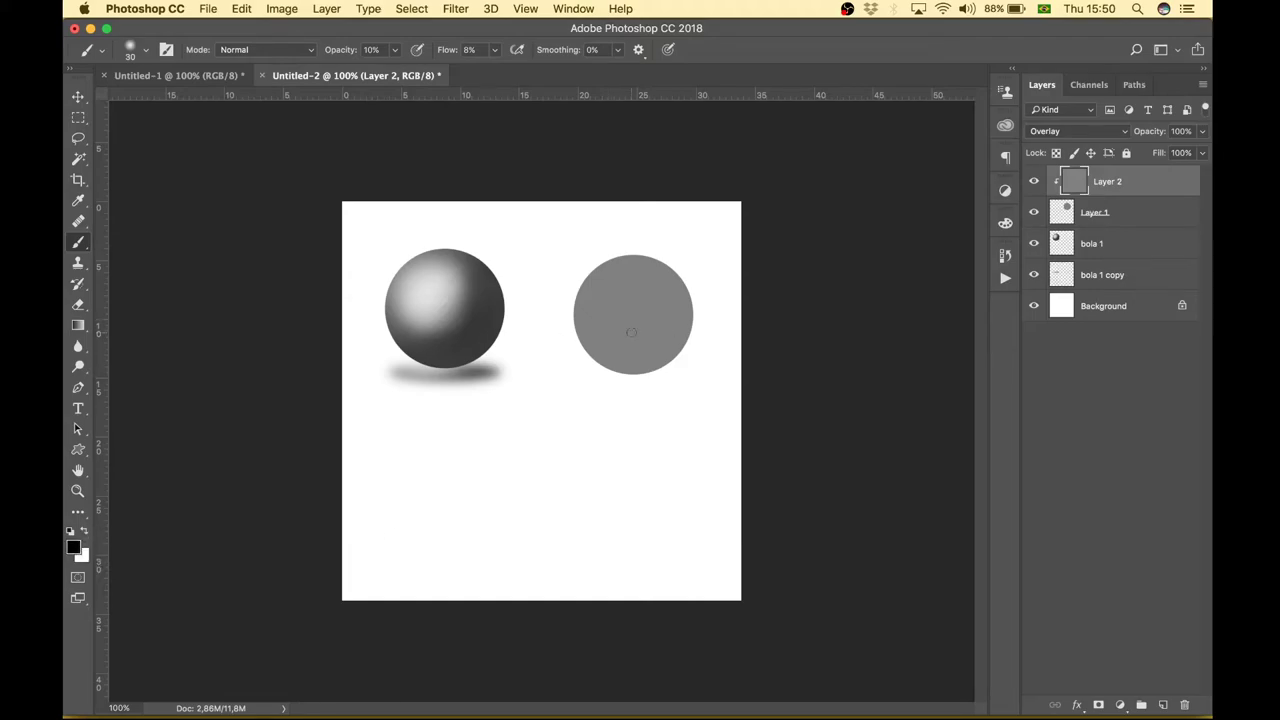
key(super+plus)
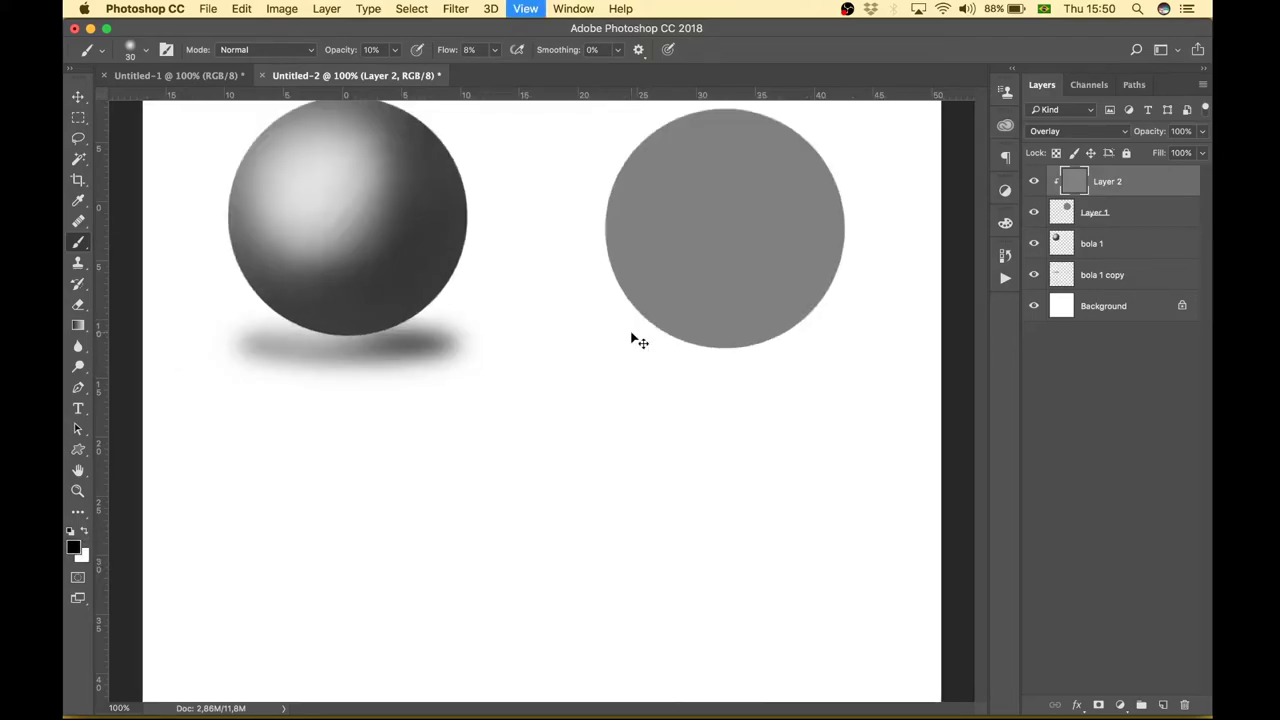
key(super+plus)
scroll(657, 334, right, 5)
scroll(657, 334, up, 4)
scroll(457, 420, right, 8)
scroll(457, 420, up, 4)
scroll(652, 319, left, 8)
scroll(652, 319, down, 3)
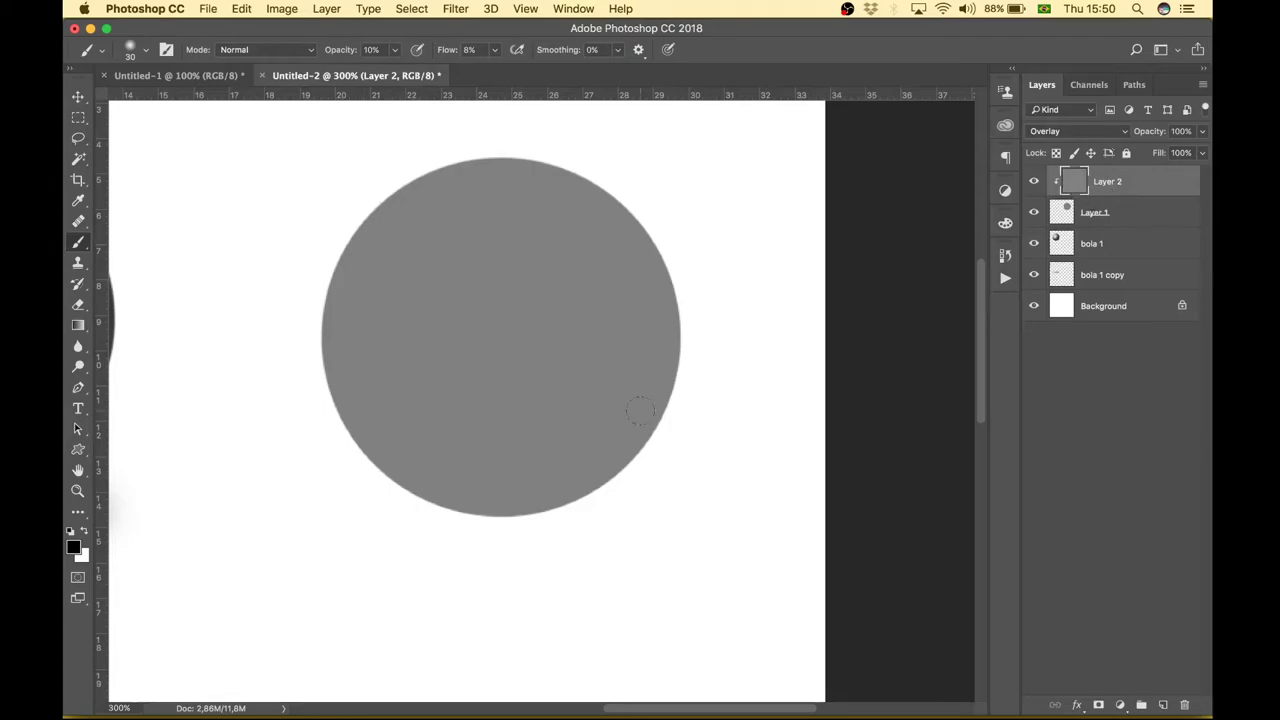
key(bracketright)
key(bracketright)
key(bracketright)
key(bracketright)
key(bracketright)
key(bracketright)
key(bracketright)
key(bracketright)
Paint soft black shading along the disc's right side and lower edges
mouse_move(669, 398)
mouse_down()
mouse_move(531, 494)
mouse_move(486, 506)
mouse_move(669, 335)
mouse_move(666, 366)
mouse_move(626, 417)
mouse_move(384, 495)
mouse_up()
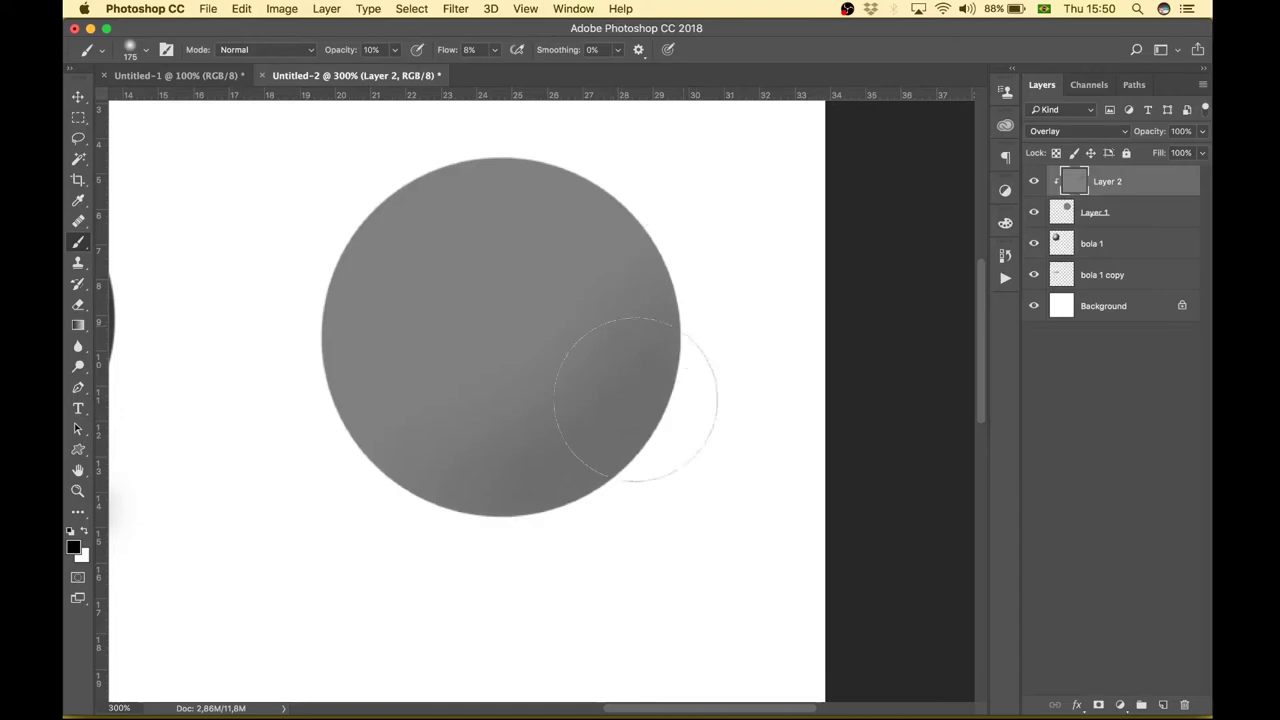
mouse_move(634, 400)
mouse_down()
mouse_move(680, 320)
mouse_move(686, 286)
mouse_move(651, 386)
mouse_move(667, 268)
mouse_move(677, 349)
mouse_up()
mouse_move(490, 519)
mouse_down()
mouse_move(429, 486)
mouse_move(480, 491)
mouse_move(457, 457)
mouse_up()
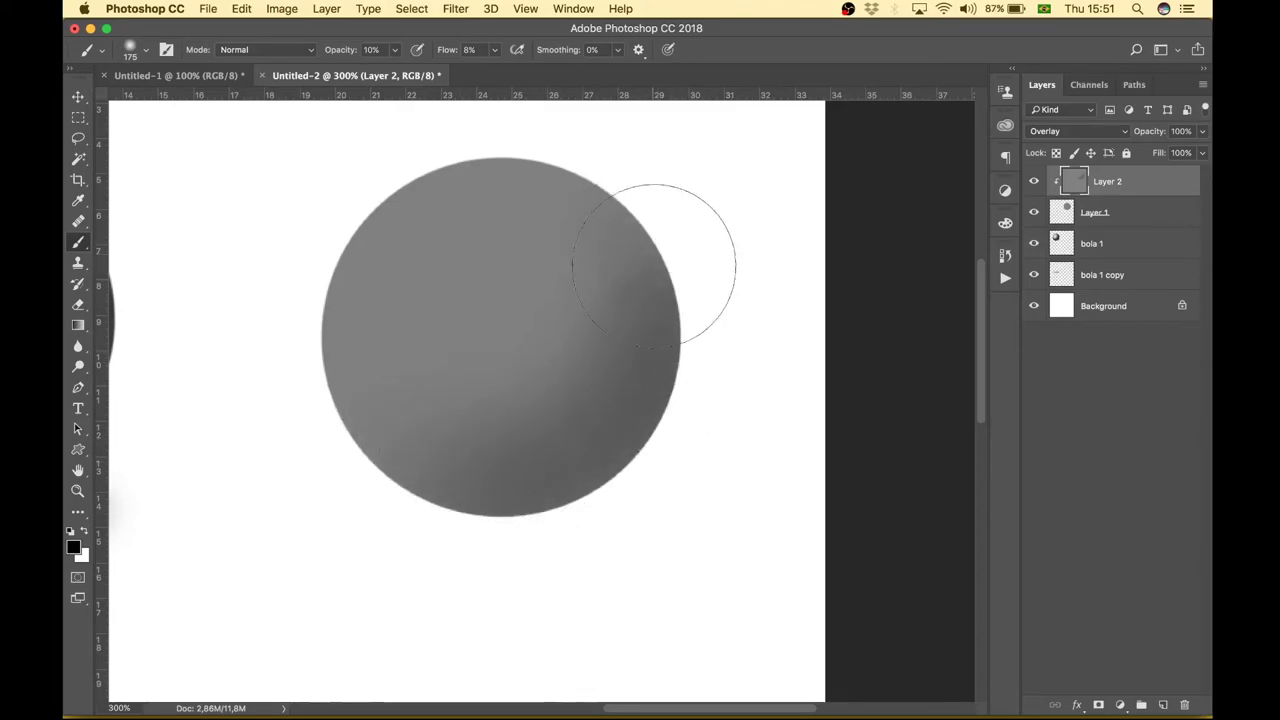
mouse_move(620, 263)
mouse_down()
mouse_move(614, 414)
mouse_move(543, 486)
mouse_up()
mouse_move(670, 318)
mouse_down()
mouse_move(680, 263)
mouse_move(623, 186)
mouse_move(586, 457)
mouse_move(377, 435)
mouse_move(483, 508)
mouse_up()
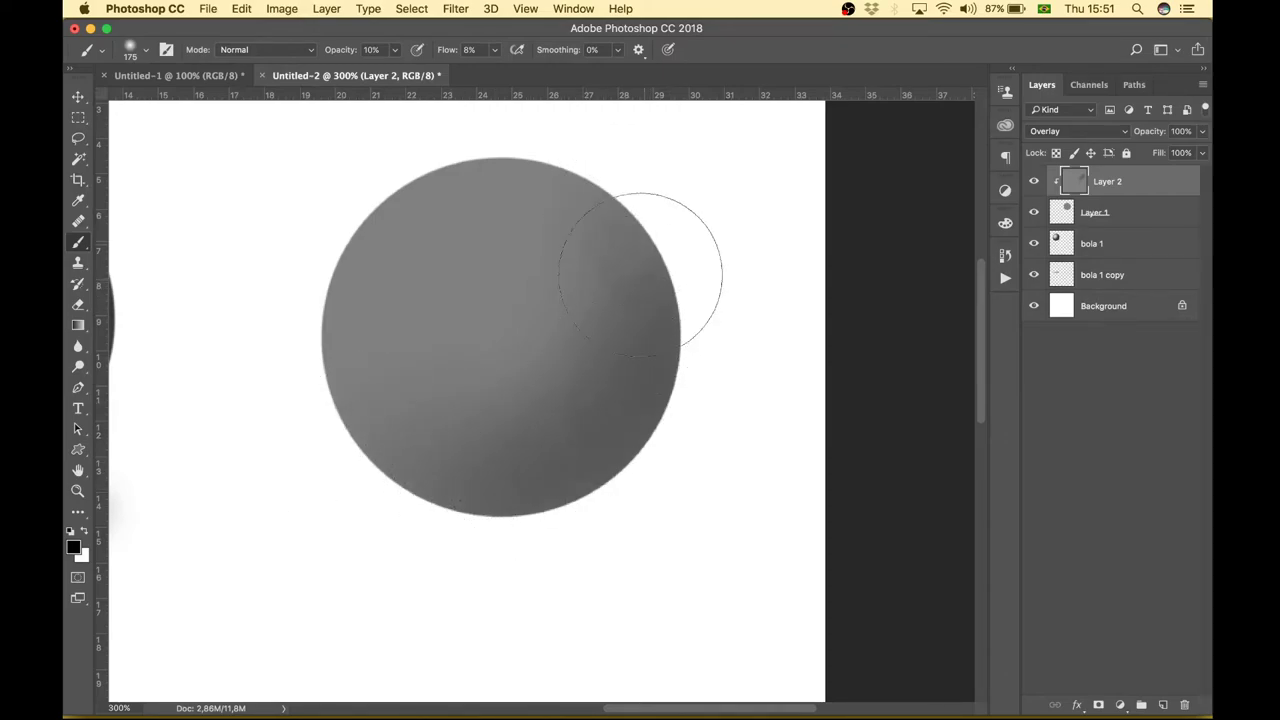
drag(646, 254, 629, 337)
mouse_move(414, 457)
mouse_down()
mouse_move(446, 474)
mouse_move(371, 443)
mouse_up()
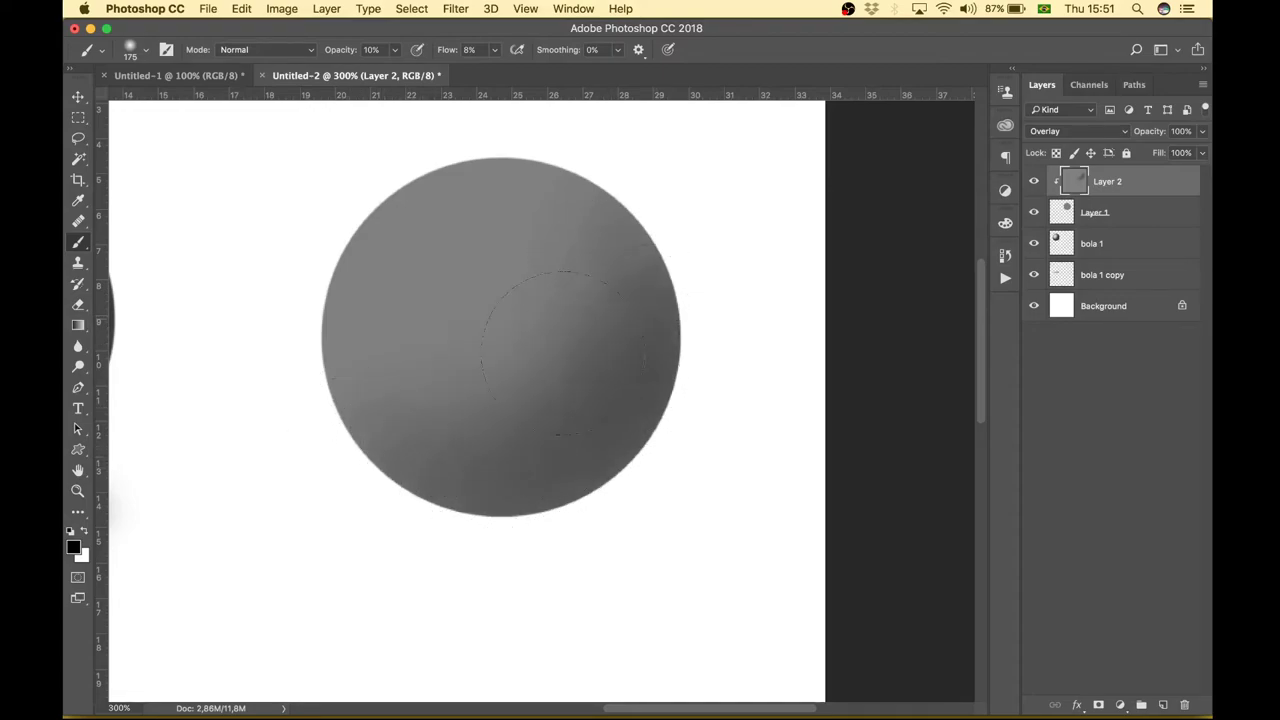
mouse_move(563, 352)
mouse_down()
mouse_move(610, 262)
mouse_move(596, 346)
mouse_up()
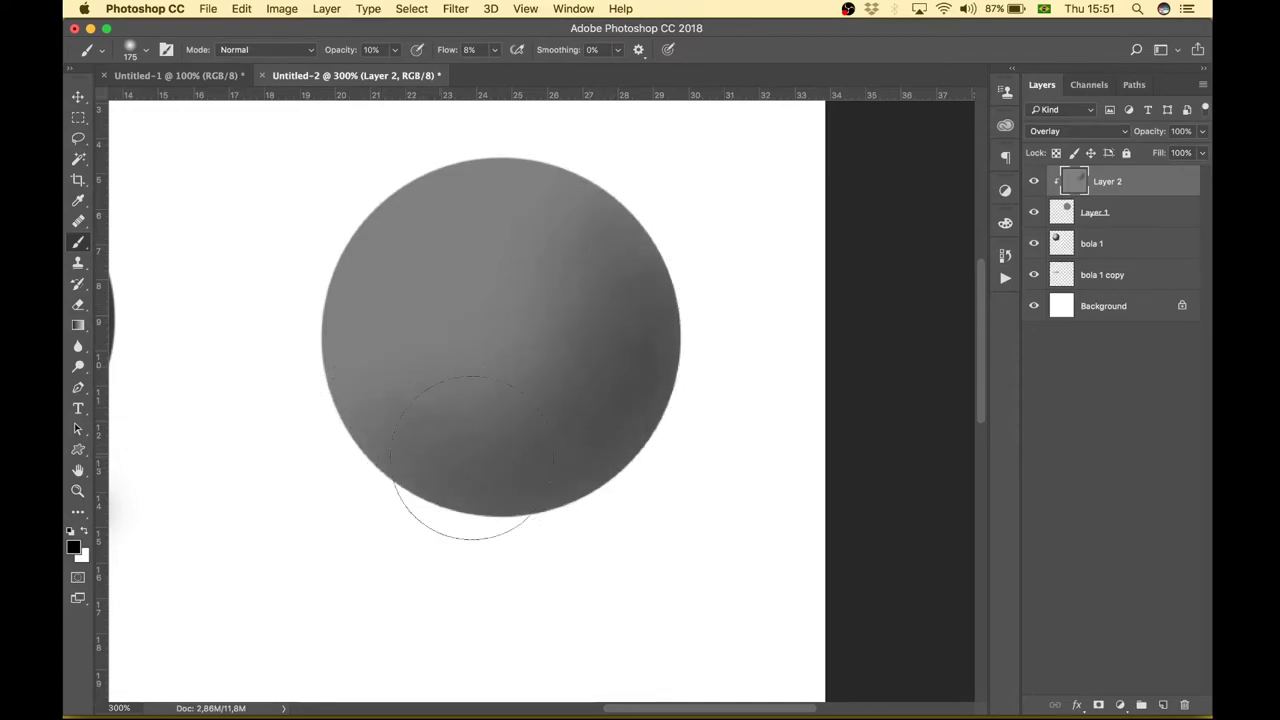
mouse_move(457, 471)
mouse_down()
mouse_move(586, 471)
mouse_move(386, 443)
mouse_up()
drag(632, 312, 617, 237)
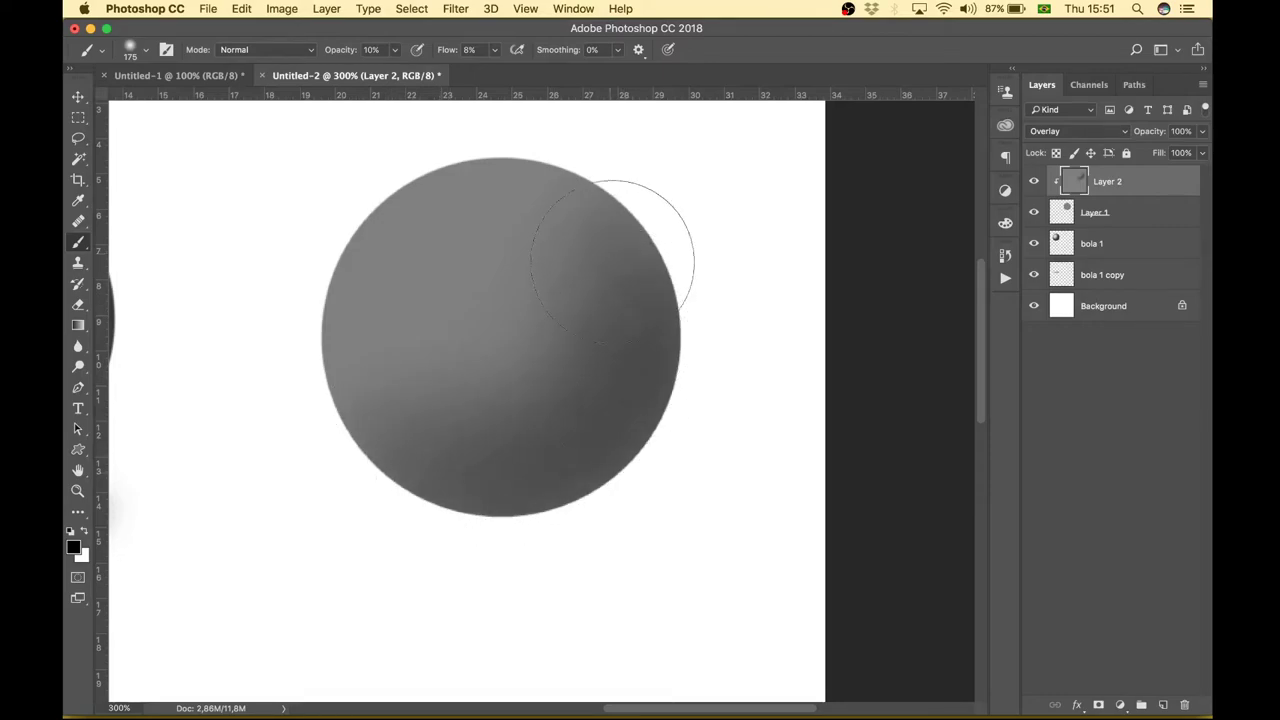
mouse_move(660, 297)
mouse_down()
mouse_move(632, 250)
mouse_move(565, 390)
mouse_up()
drag(657, 257, 657, 371)
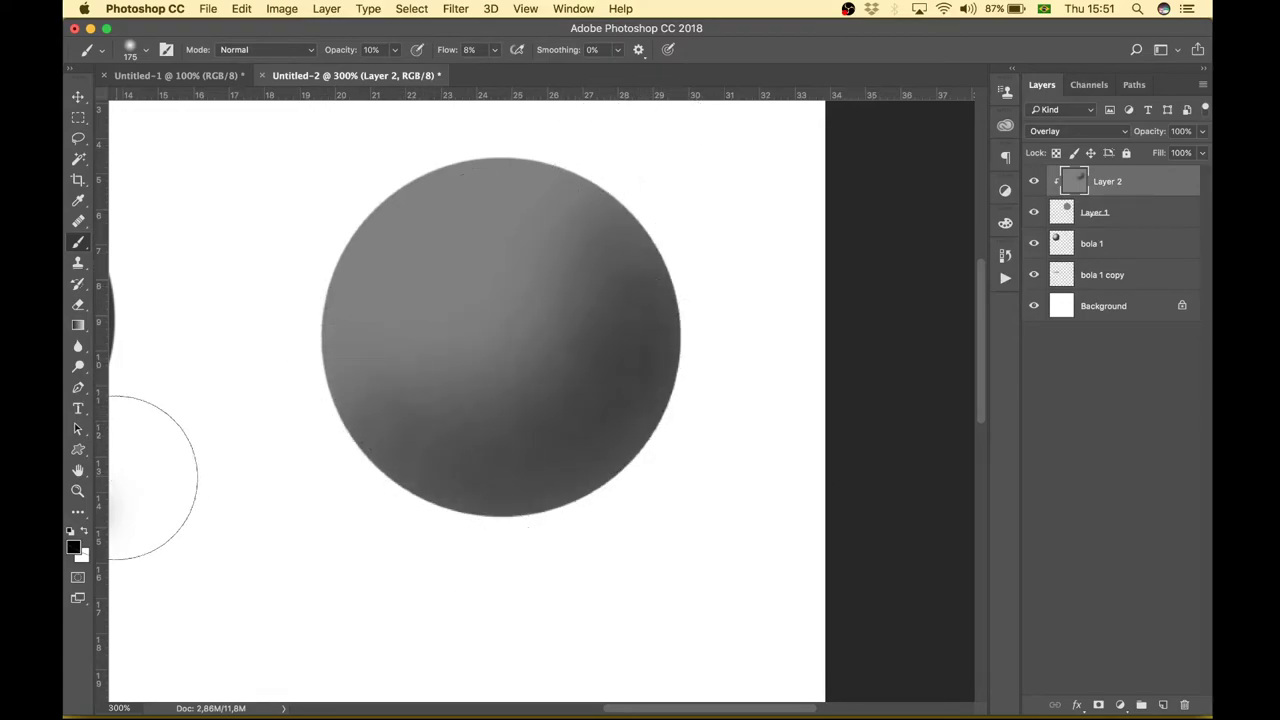
Paint a white highlight on the ball's upper left and darken its lower edge in black
click(86, 533)
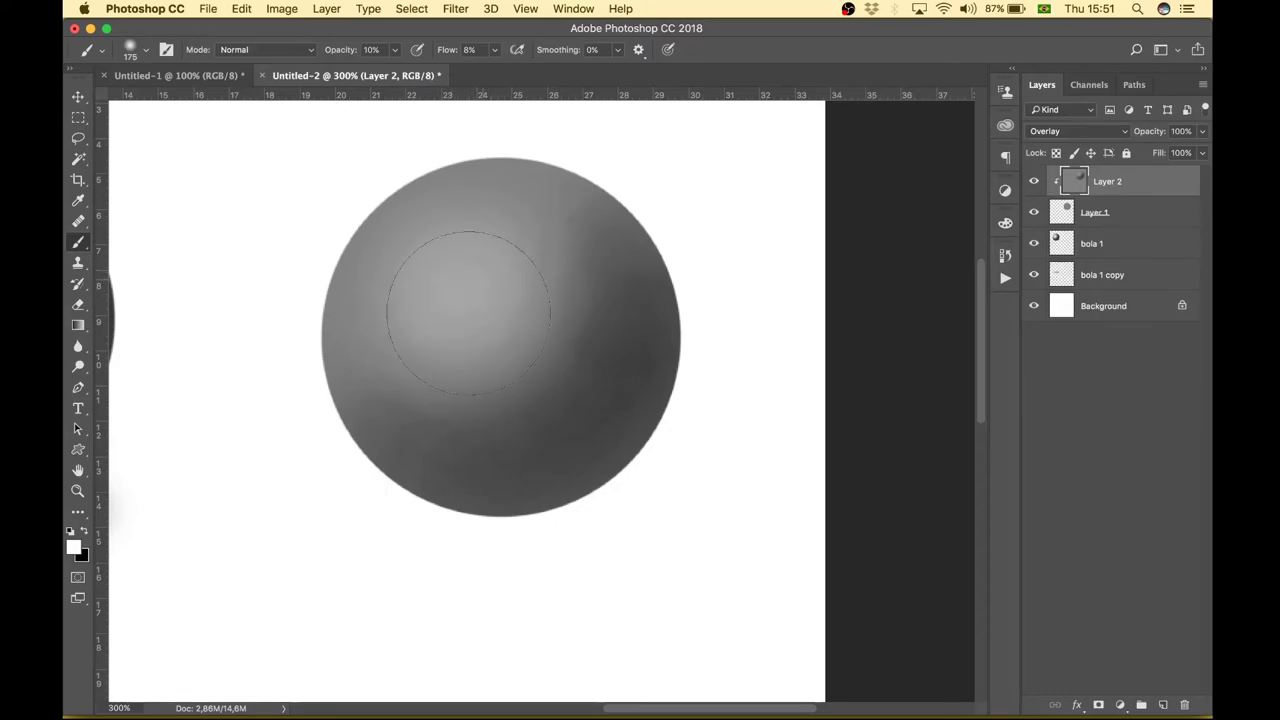
drag(471, 314, 543, 363)
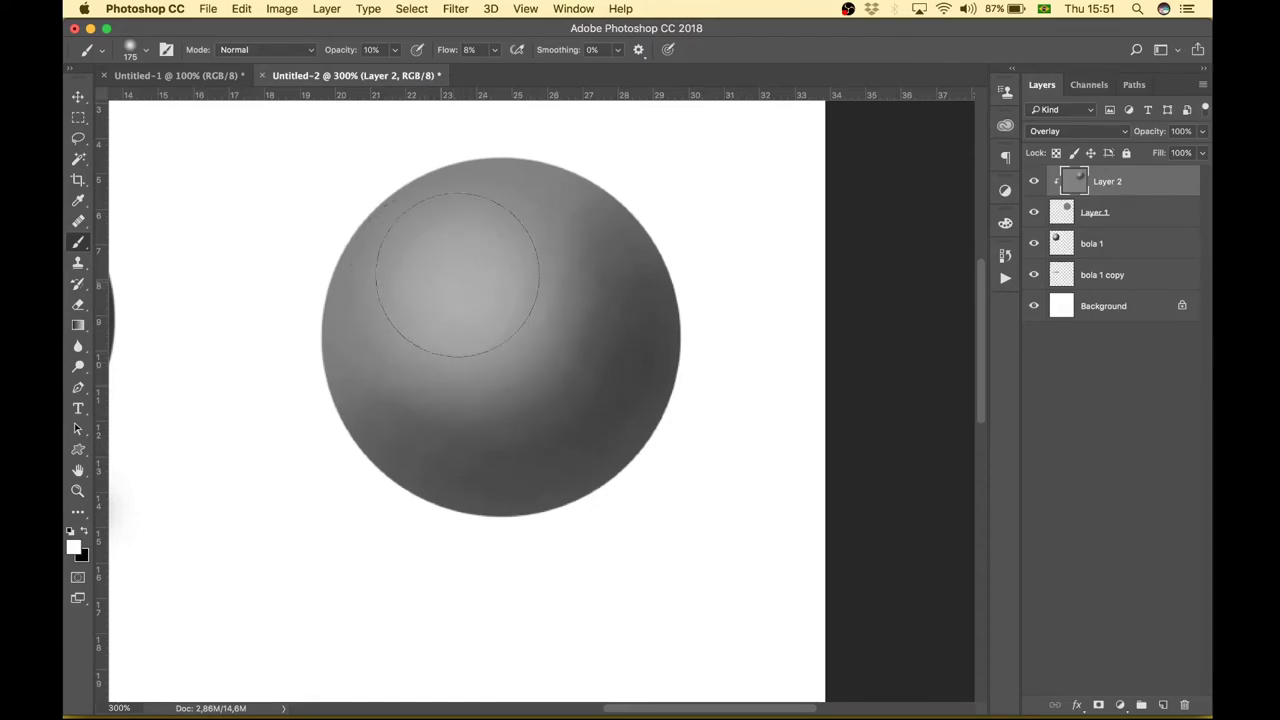
mouse_move(448, 285)
mouse_down()
mouse_move(459, 388)
mouse_move(528, 271)
mouse_move(543, 214)
mouse_move(528, 257)
mouse_move(464, 291)
mouse_move(451, 274)
mouse_move(429, 286)
mouse_move(471, 263)
mouse_move(437, 266)
mouse_move(484, 266)
mouse_move(491, 377)
mouse_move(554, 243)
mouse_move(454, 366)
mouse_move(485, 367)
mouse_up()
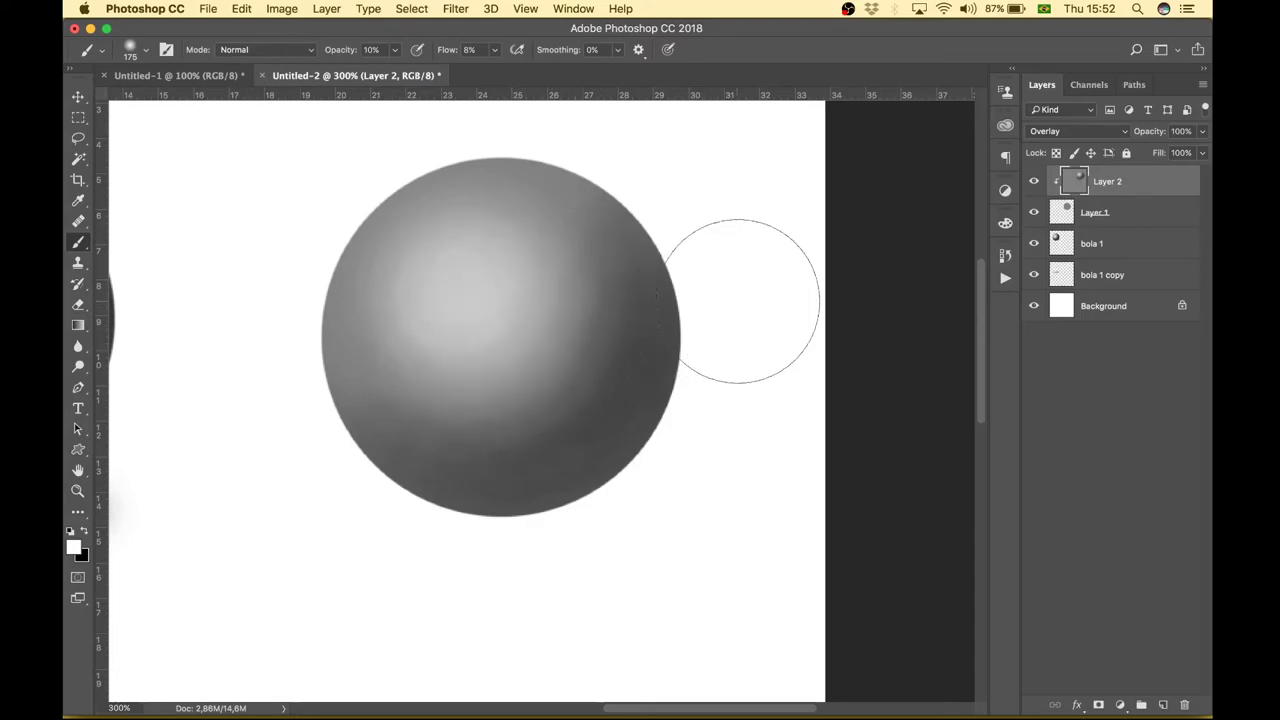
click(83, 531)
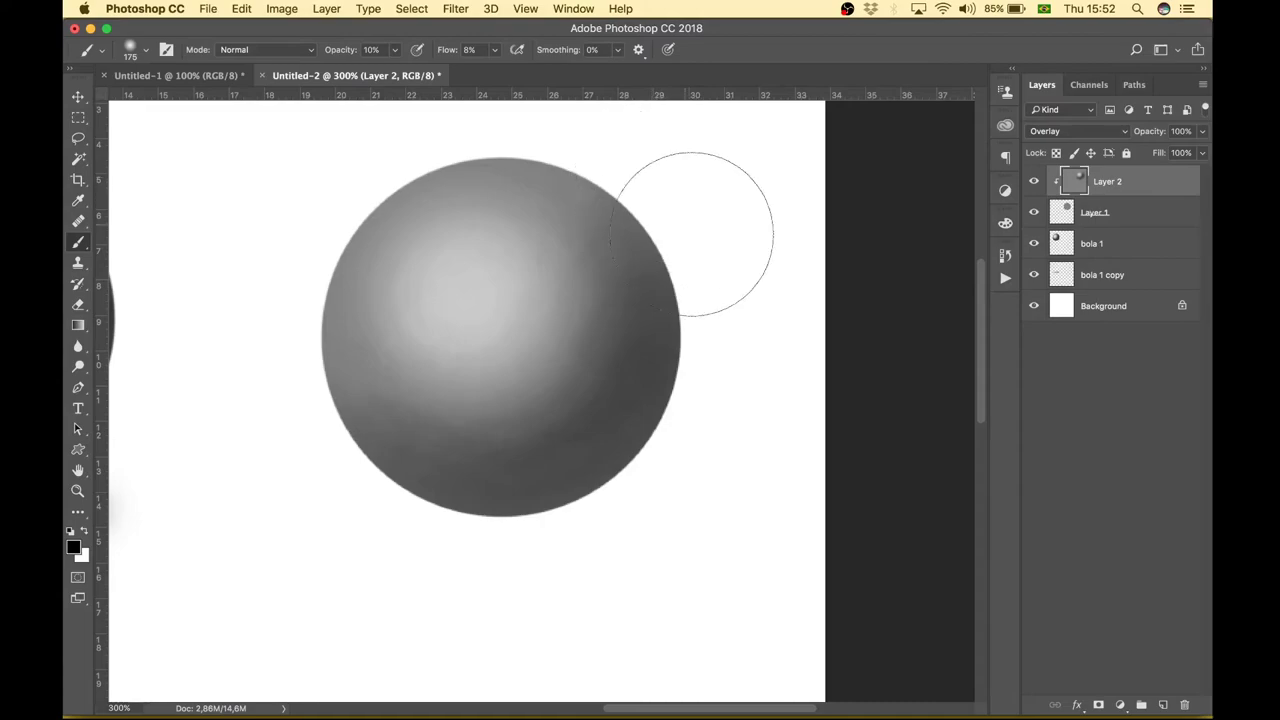
mouse_move(549, 443)
mouse_down()
mouse_move(543, 371)
mouse_move(514, 449)
mouse_move(578, 410)
mouse_up()
mouse_move(343, 414)
mouse_down()
mouse_move(420, 486)
mouse_move(629, 457)
mouse_up()
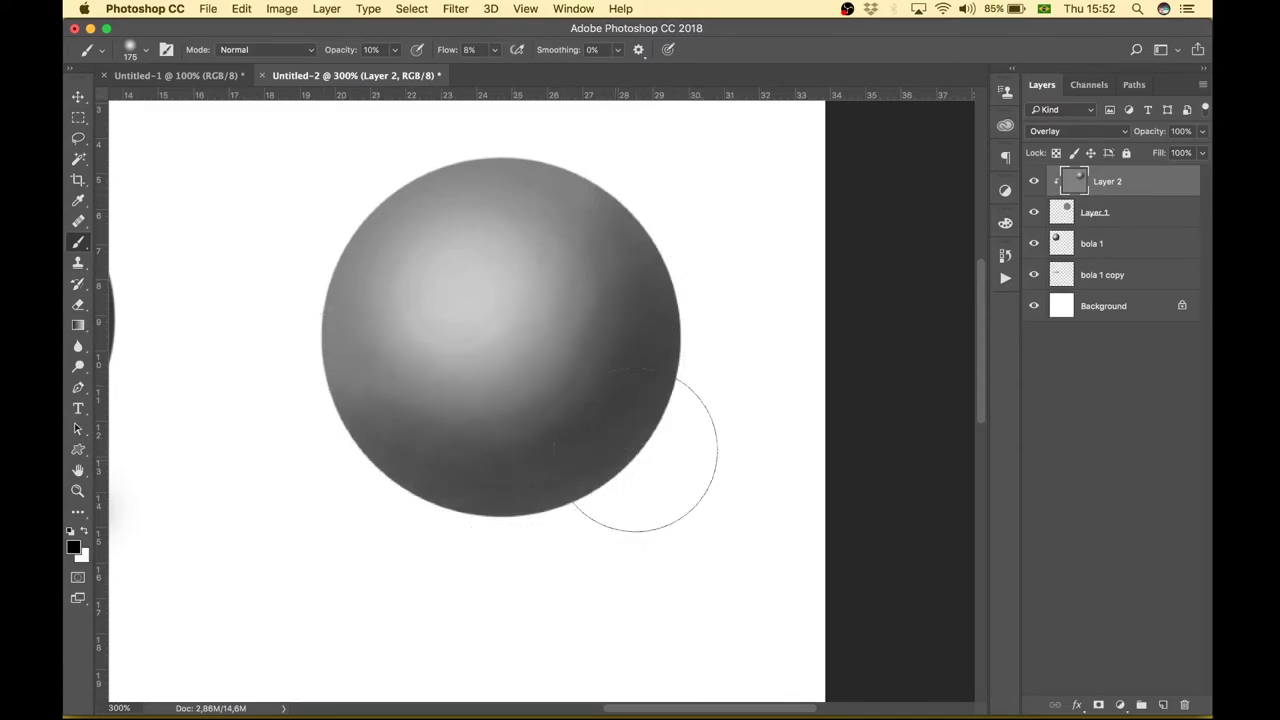
Enlarge the white highlight, then view the whole document with both spheres
click(85, 531)
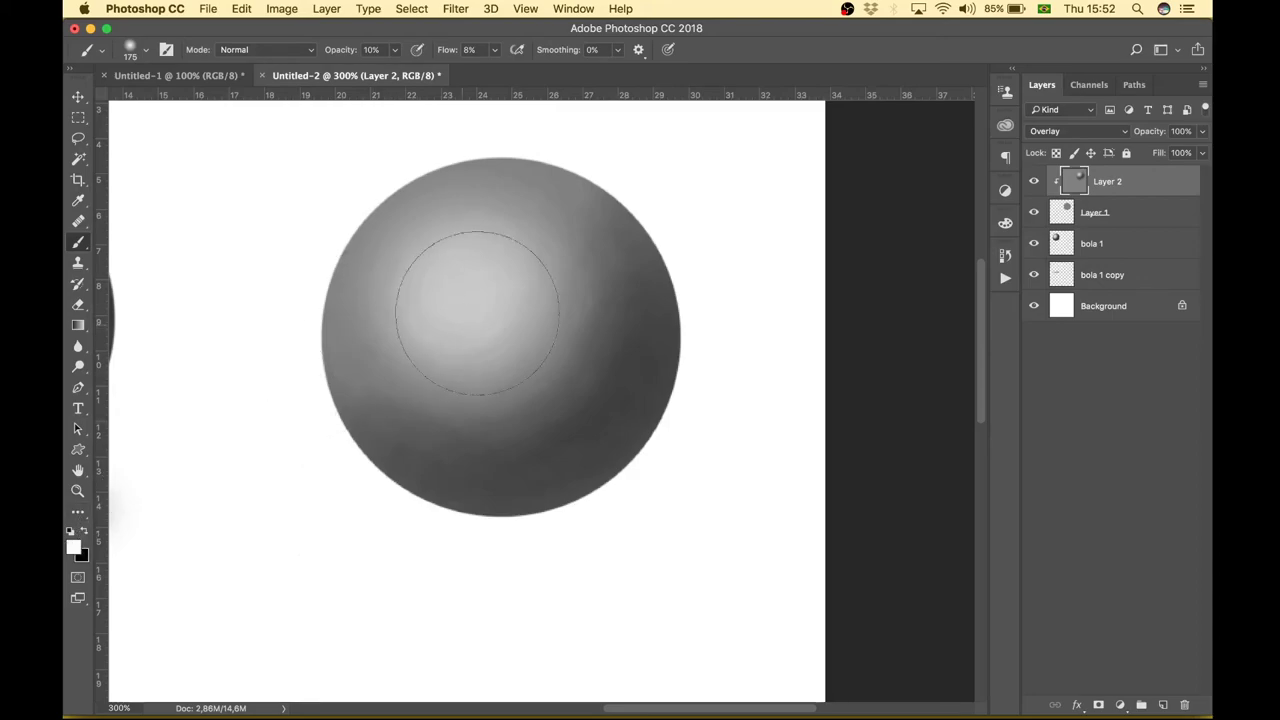
mouse_move(487, 308)
mouse_down()
mouse_move(466, 294)
mouse_move(463, 309)
mouse_move(413, 321)
mouse_move(474, 277)
mouse_move(491, 334)
mouse_move(520, 303)
mouse_move(486, 350)
mouse_move(508, 320)
mouse_move(514, 271)
mouse_move(443, 343)
mouse_move(540, 270)
mouse_up()
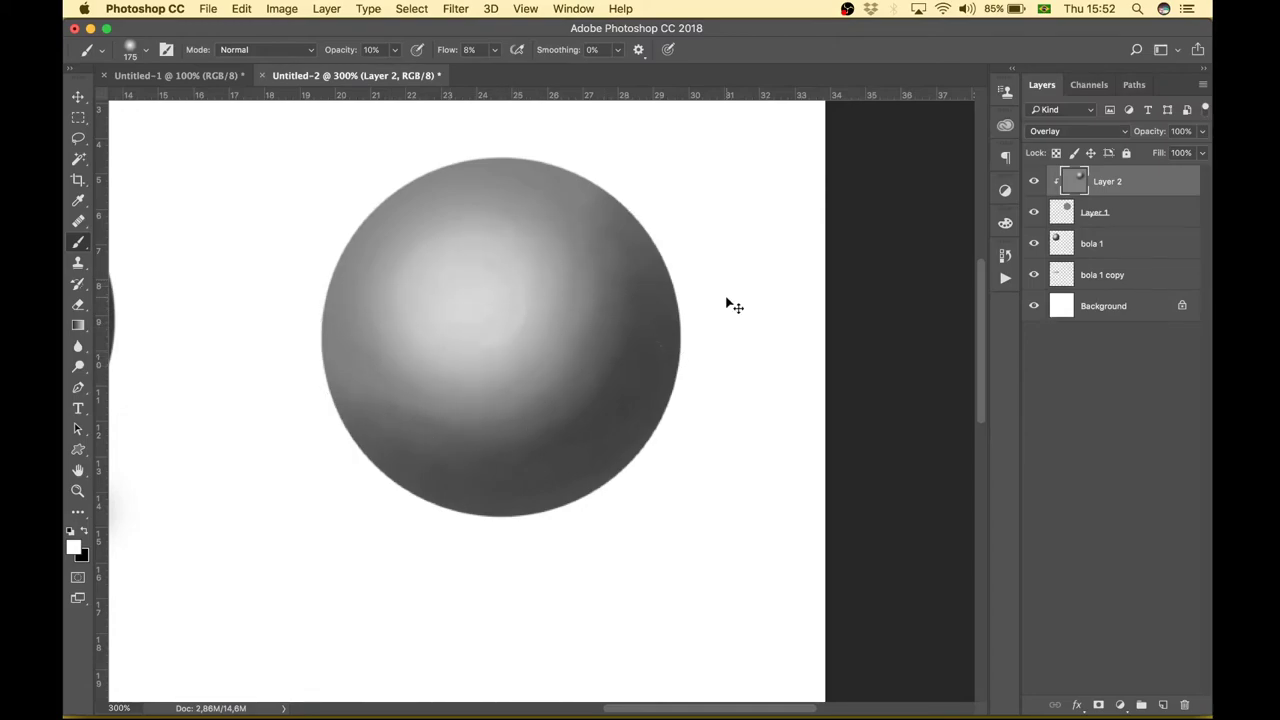
key(super+1)
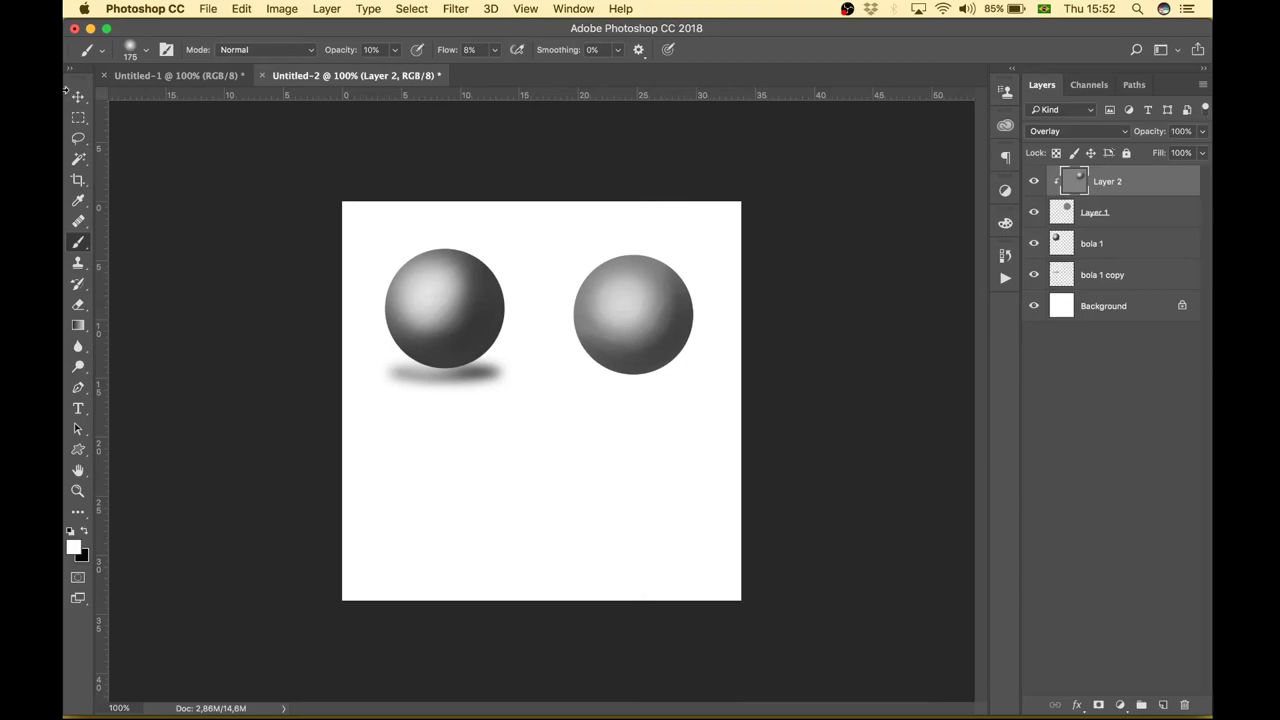
Frame both spheres and brush extra black shading onto the right sphere's lower right
click(79, 97)
key(super+equal)
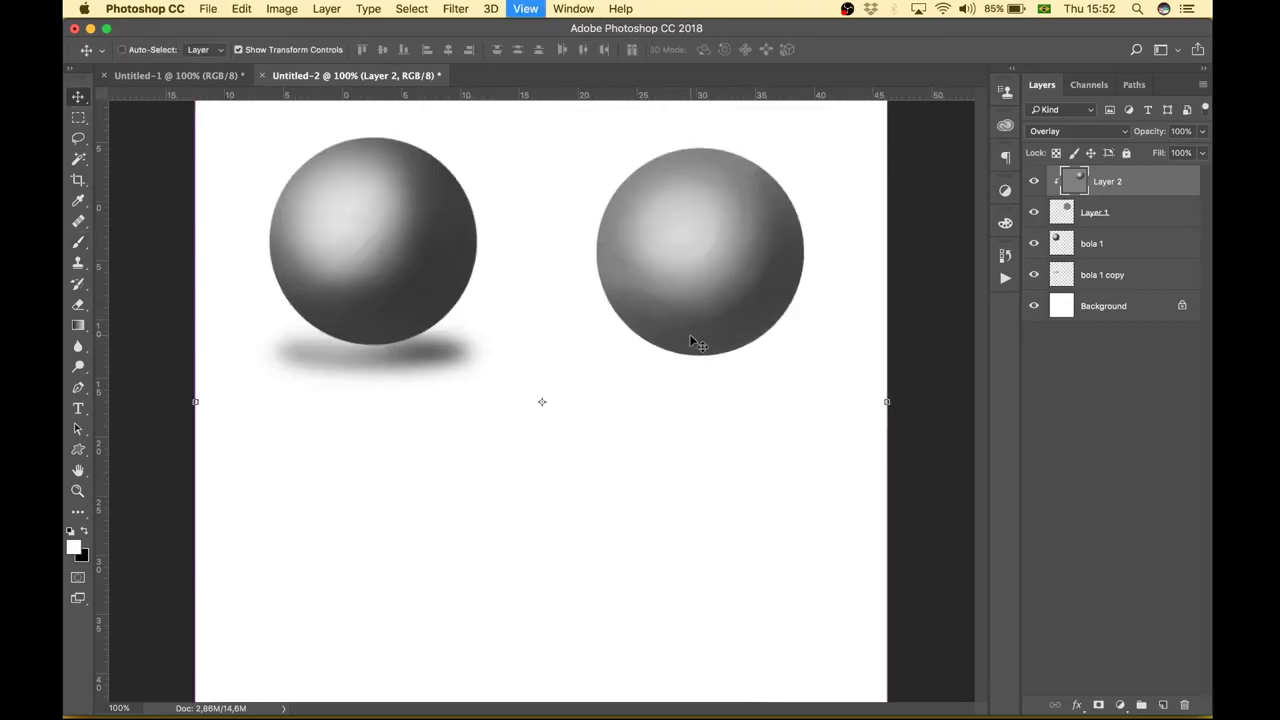
key(super+equal)
mouse_move(700, 314)
mouse_down()
mouse_move(651, 457)
mouse_move(716, 494)
mouse_up()
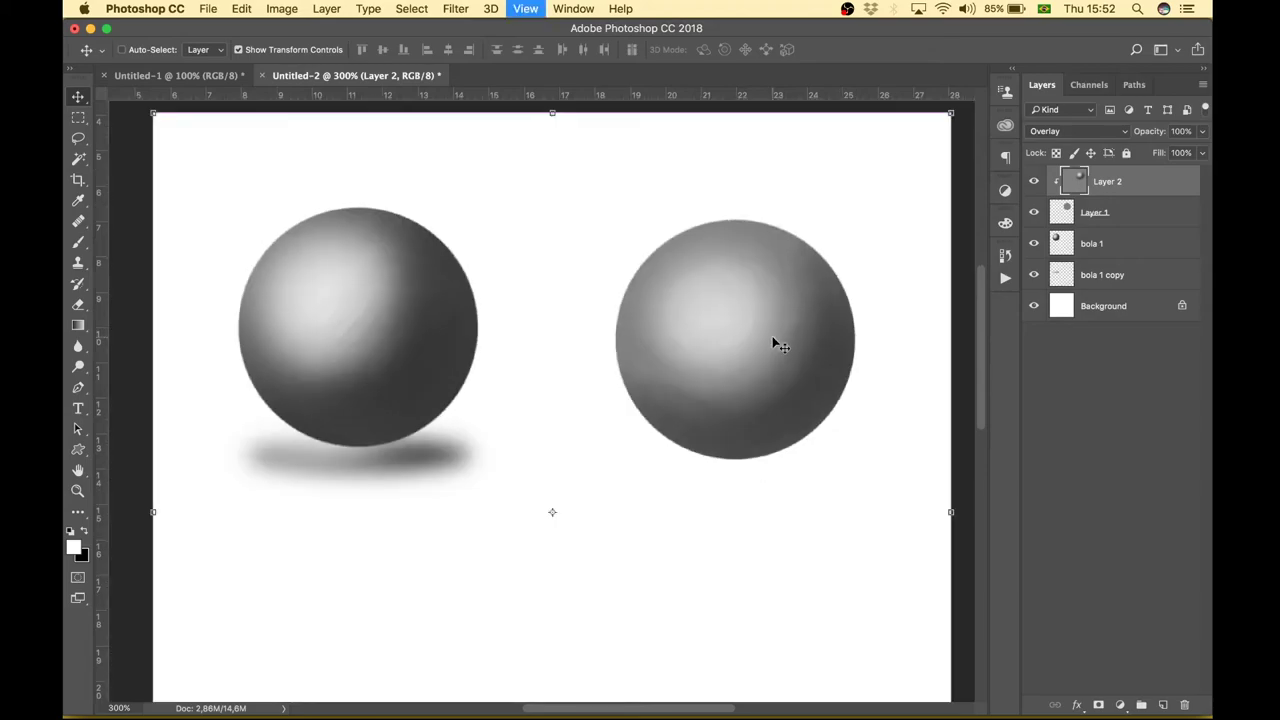
key(super+minus)
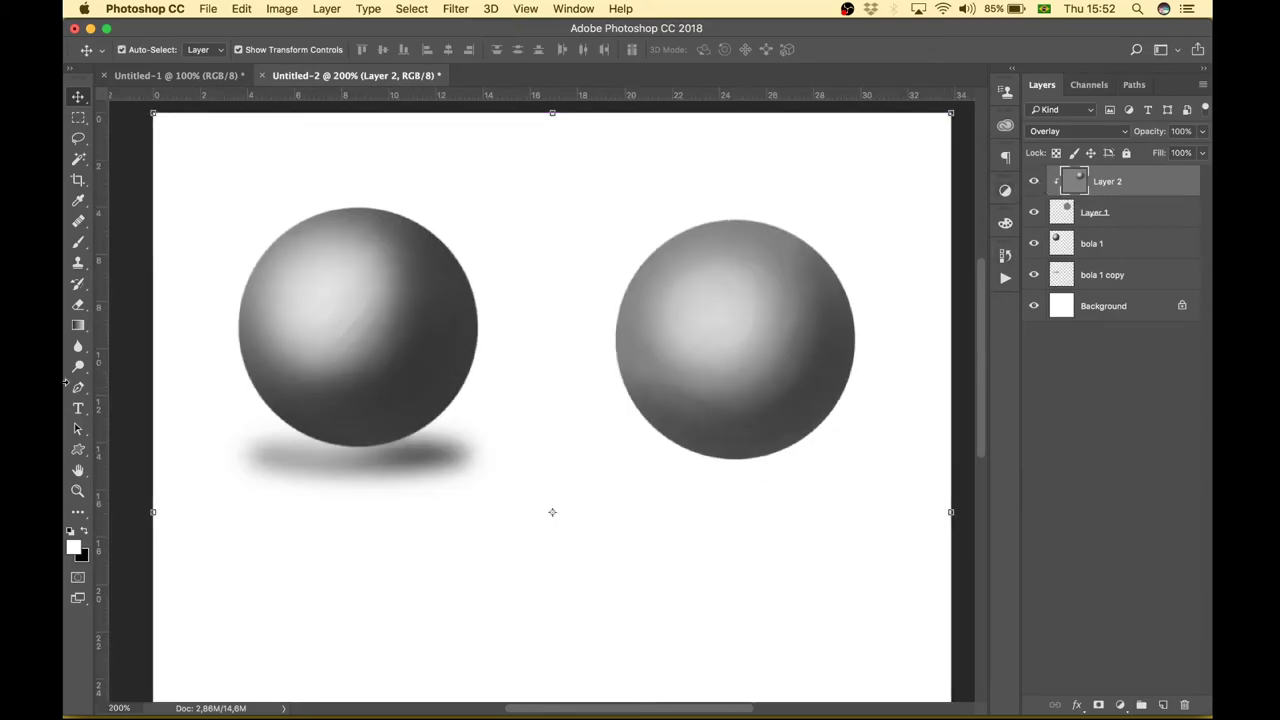
click(78, 242)
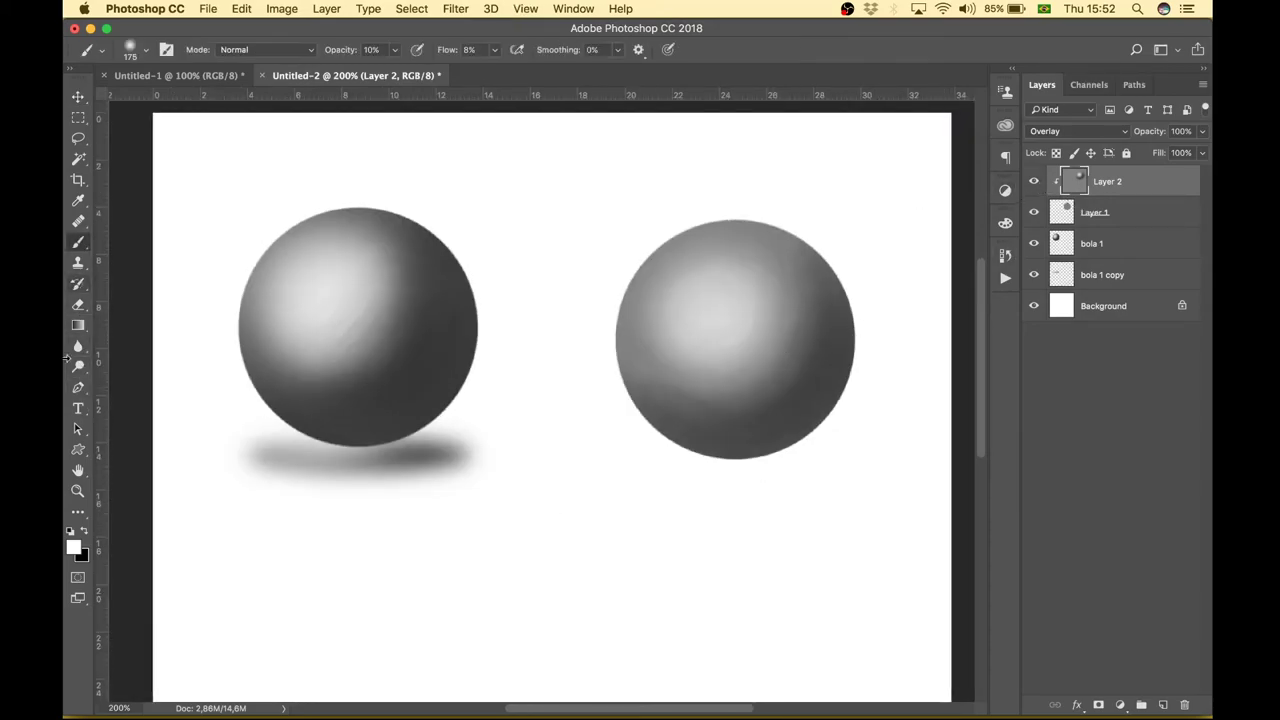
click(85, 530)
mouse_move(761, 397)
mouse_down()
mouse_move(743, 371)
mouse_move(814, 343)
mouse_move(743, 400)
mouse_move(757, 386)
mouse_move(686, 420)
mouse_move(862, 412)
mouse_move(814, 394)
mouse_move(742, 395)
mouse_move(671, 429)
mouse_move(829, 286)
mouse_move(857, 314)
mouse_move(788, 360)
mouse_move(800, 360)
mouse_move(820, 262)
mouse_move(729, 420)
mouse_move(811, 348)
mouse_up()
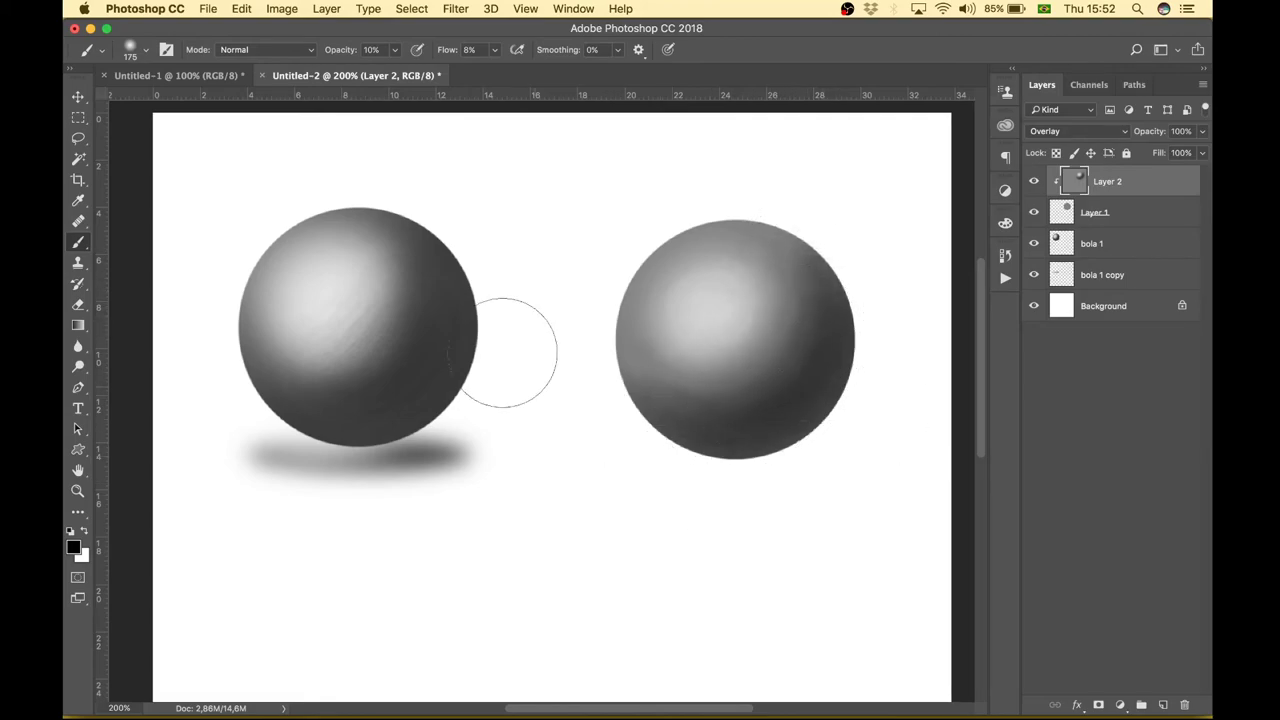
key(v)
click(1116, 396)
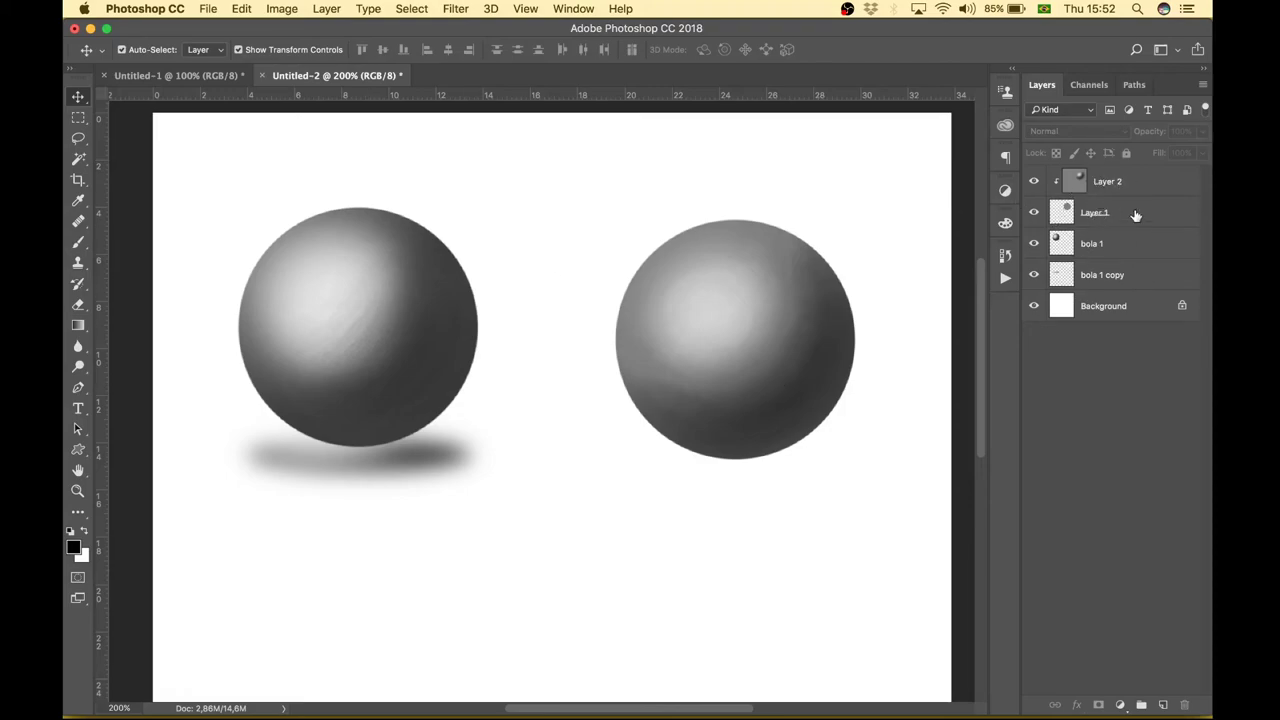
Duplicate Layer 1 as a shadow copy and lock Layer 2
click(1139, 217)
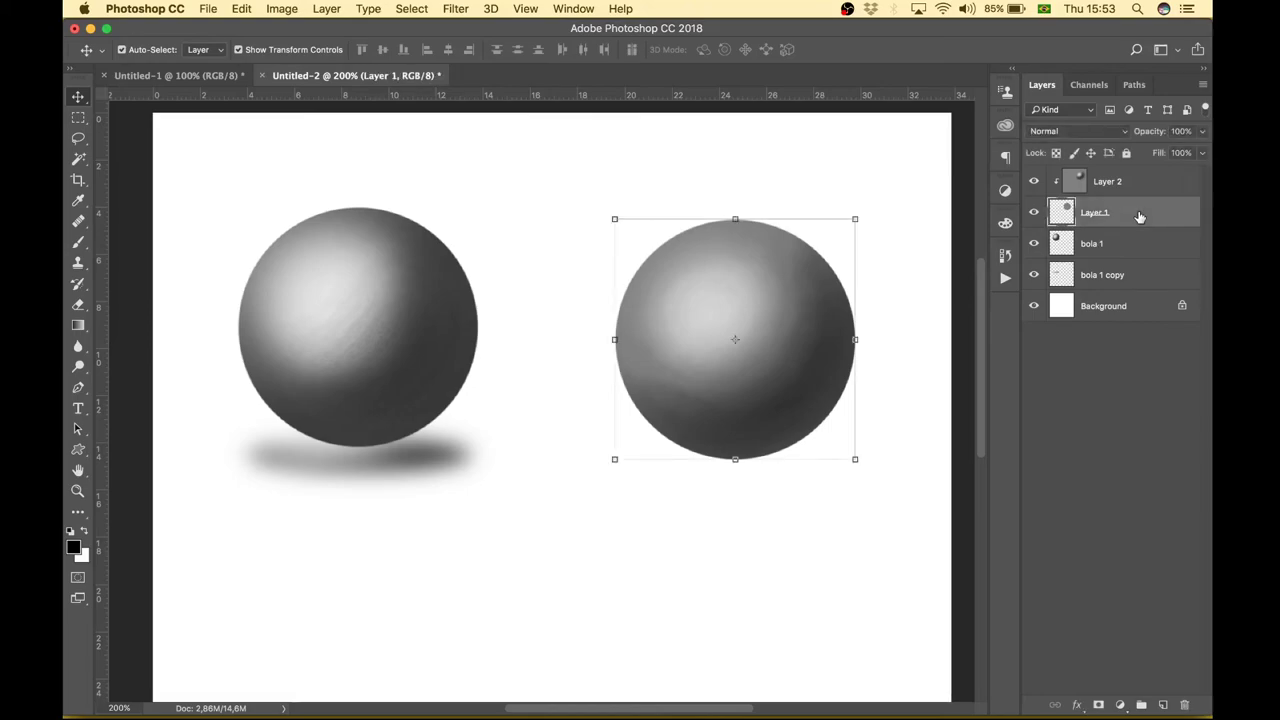
key(ctrl+j)
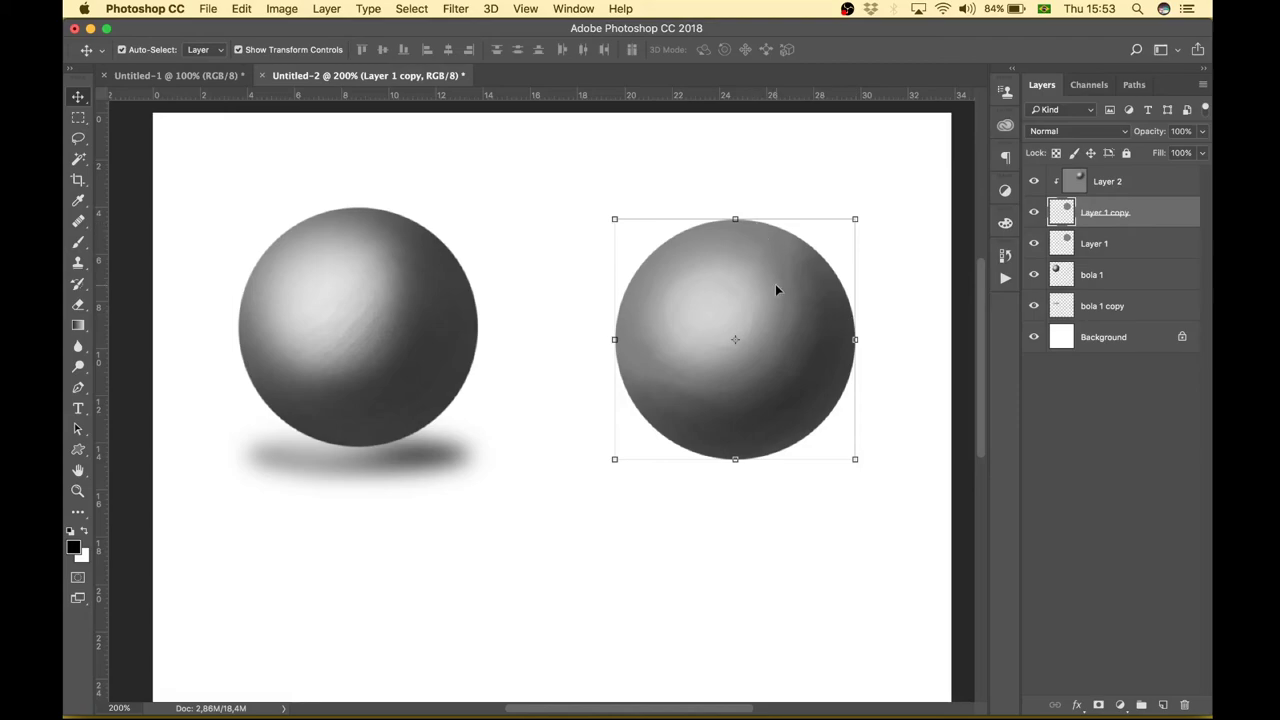
click(1132, 248)
drag(823, 338, 812, 370)
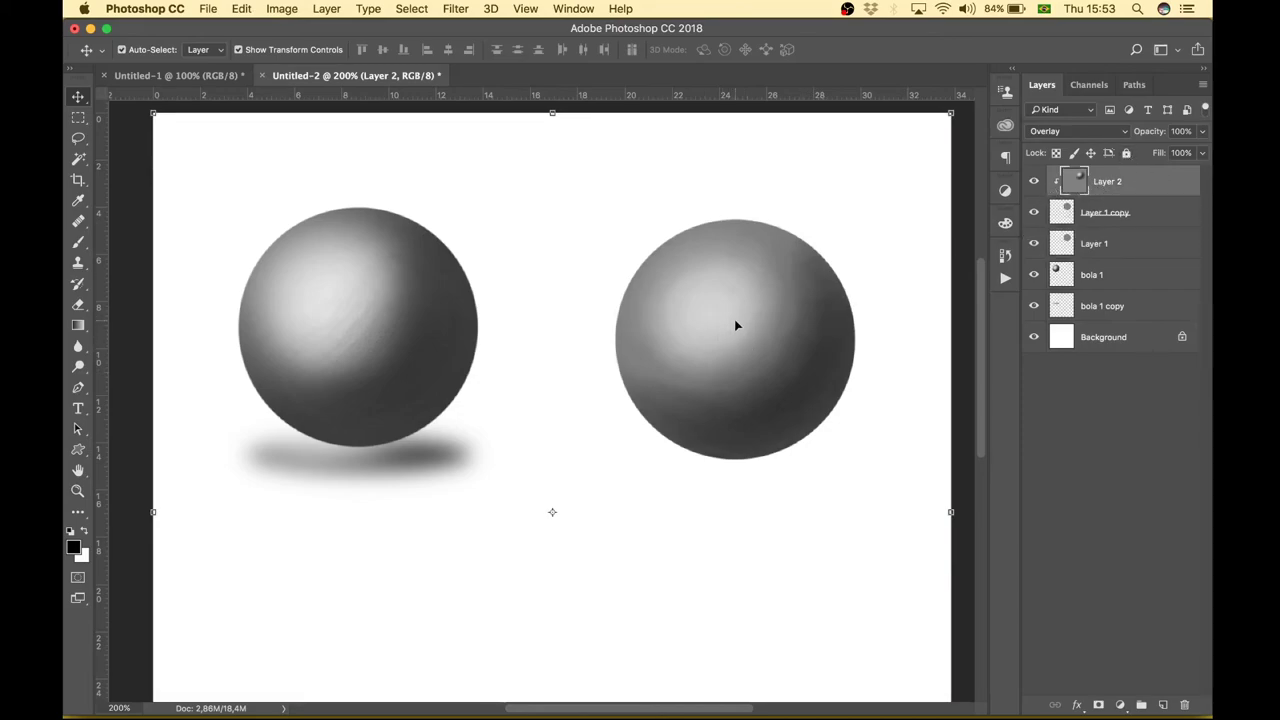
click(1127, 153)
click(1162, 238)
Move the copy down, squash it into a flat ellipse, and stack it below Layer 1
drag(771, 371, 770, 436)
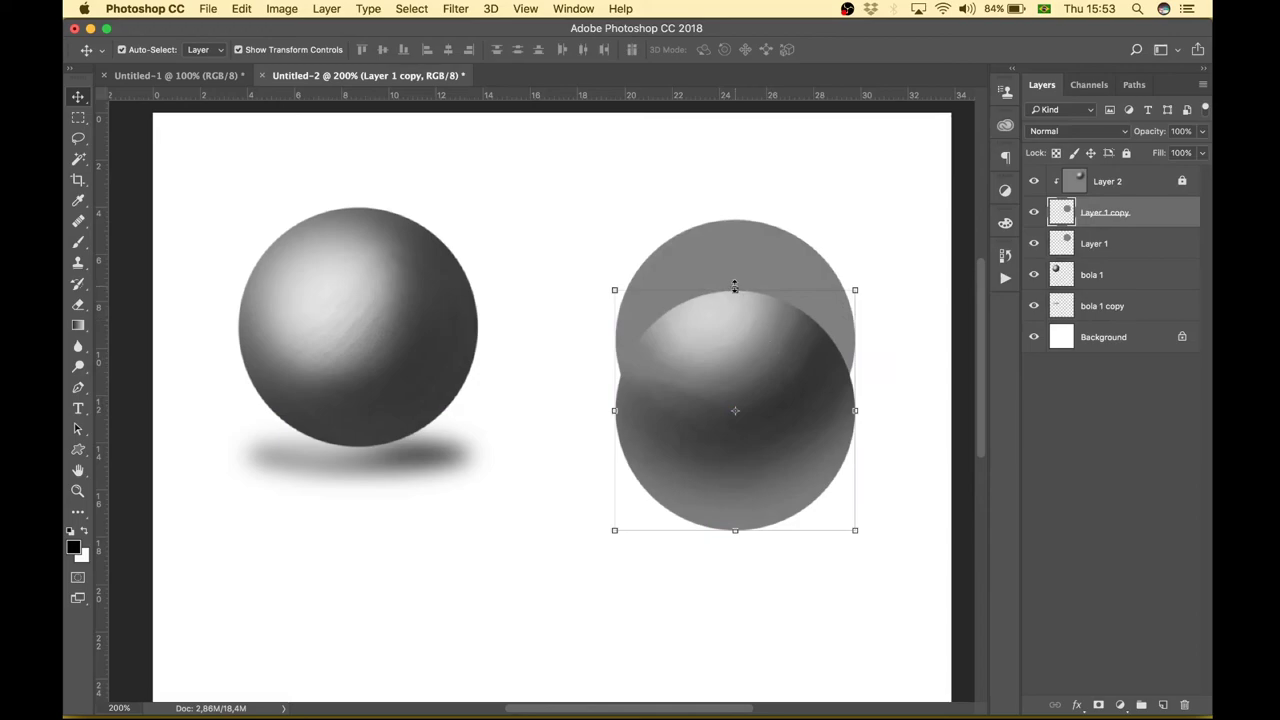
mouse_move(734, 287)
mouse_down()
mouse_move(735, 496)
mouse_move(770, 465)
mouse_up()
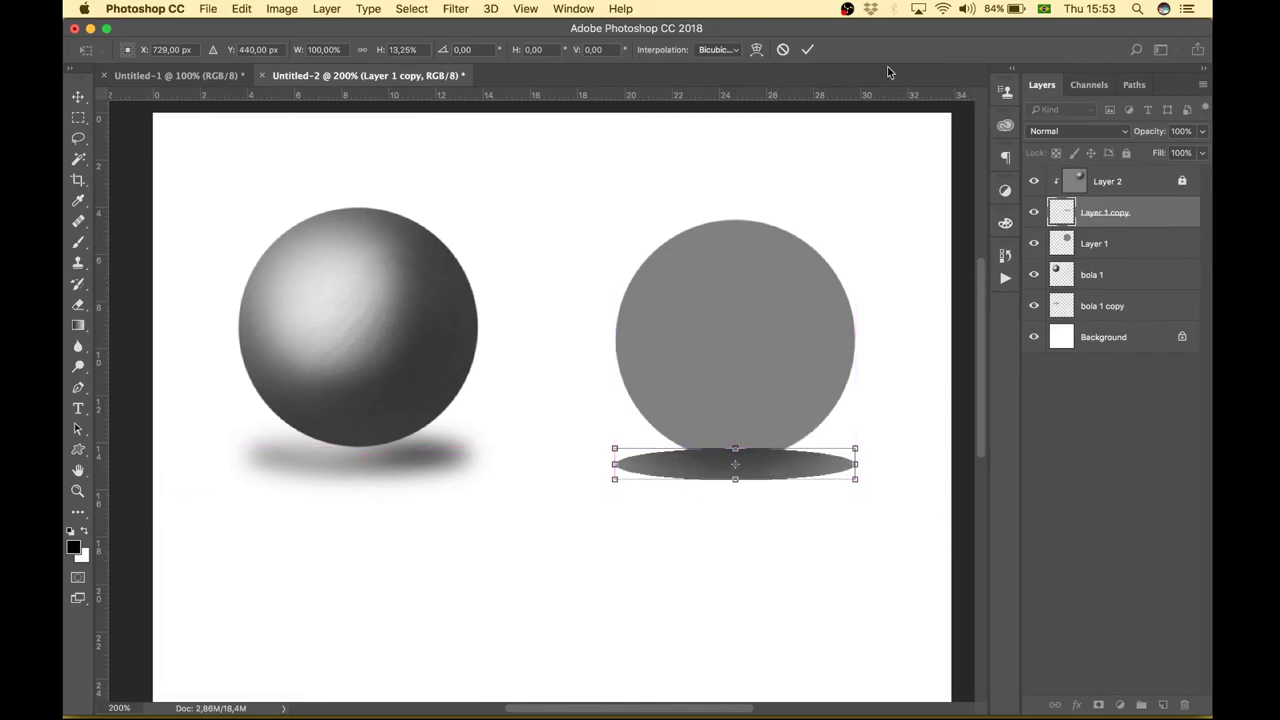
click(809, 50)
drag(1170, 214, 1157, 264)
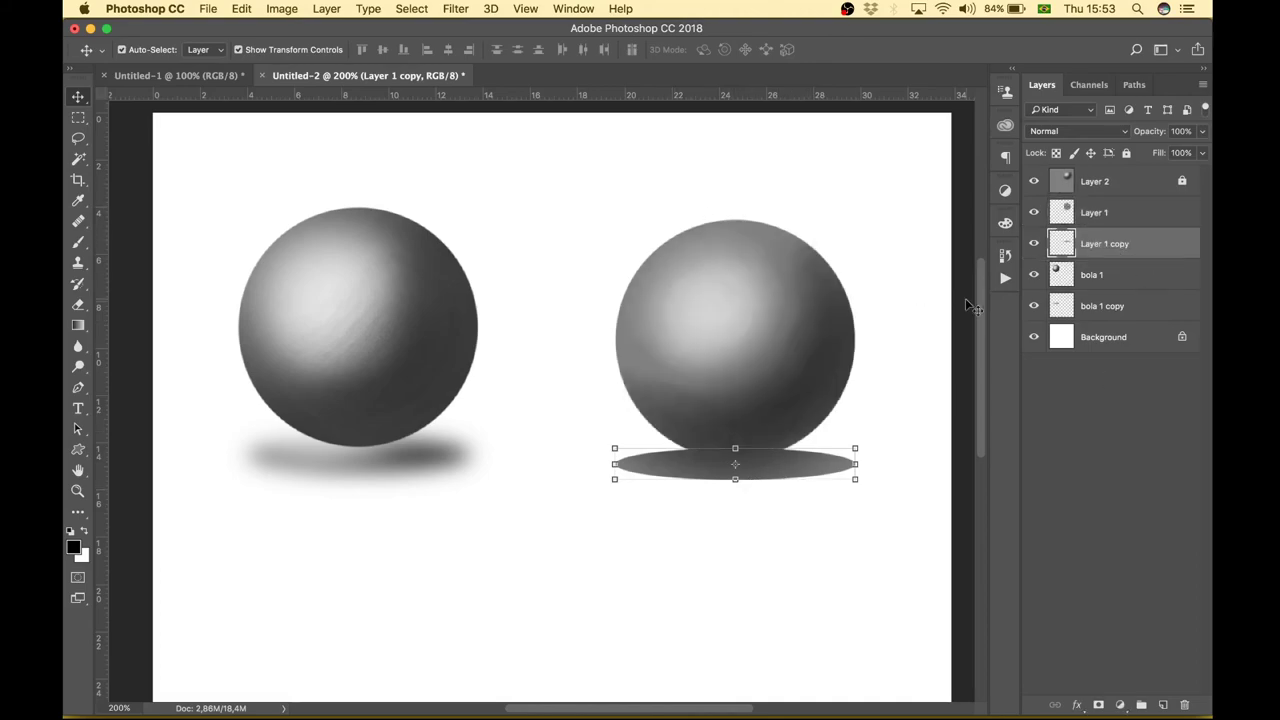
click(453, 9)
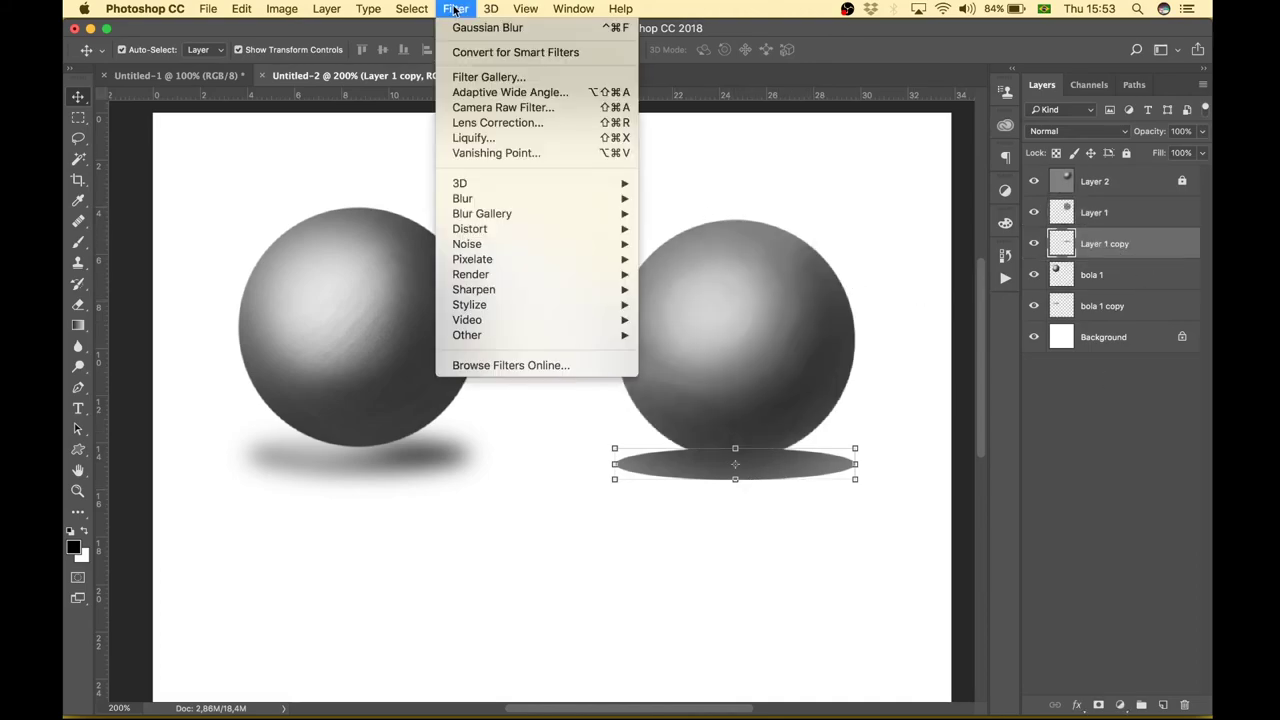
mouse_move(530, 198)
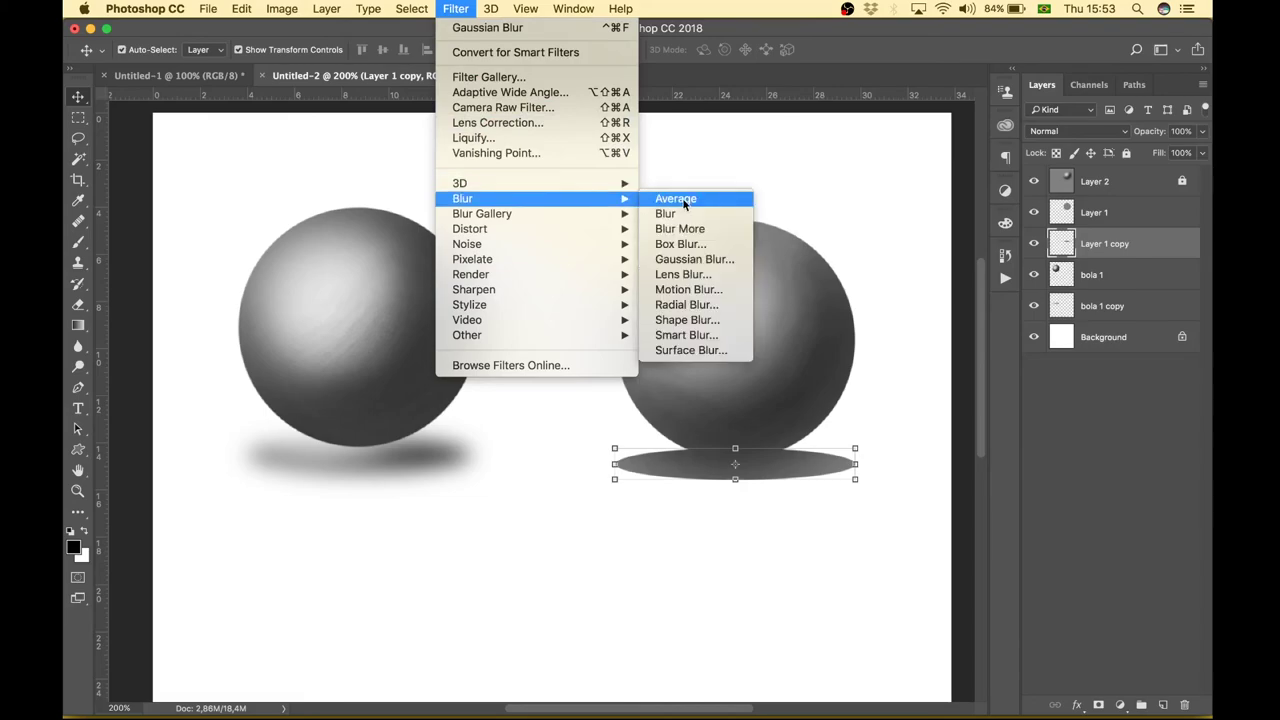
Apply a 13 px Gaussian Blur to the Layer 1 copy ellipse, then deselect it
click(690, 258)
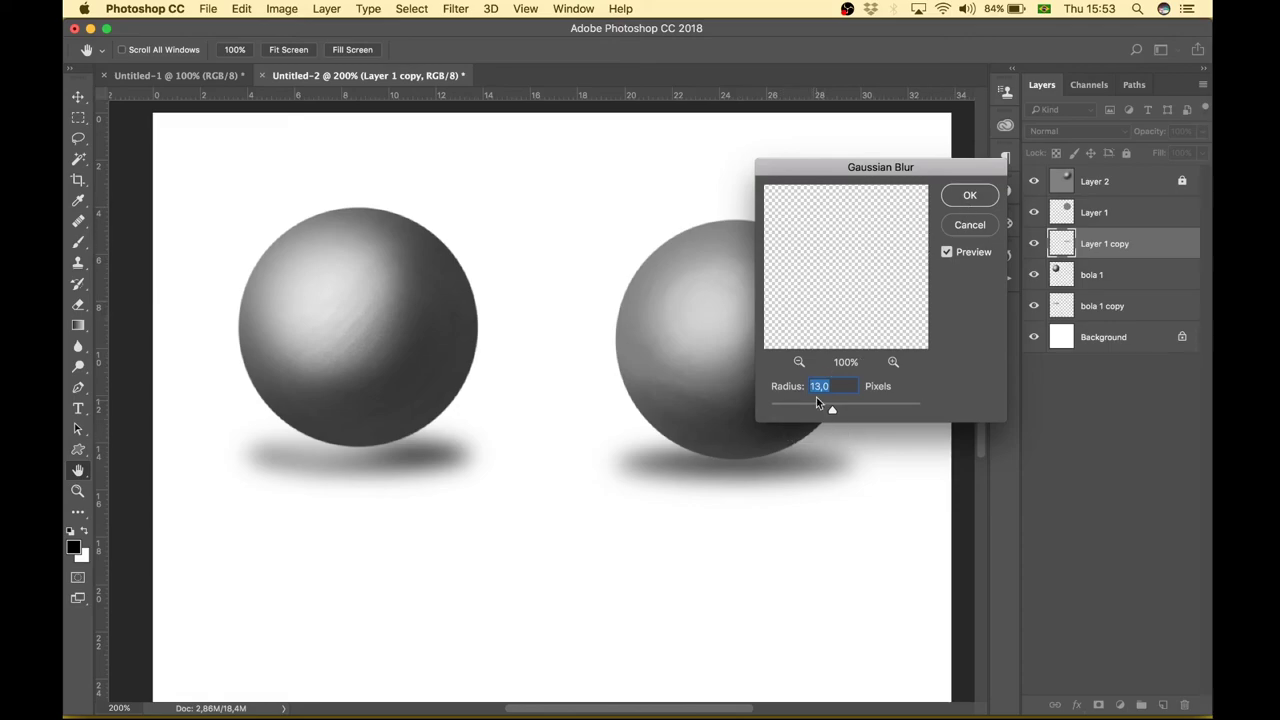
click(969, 197)
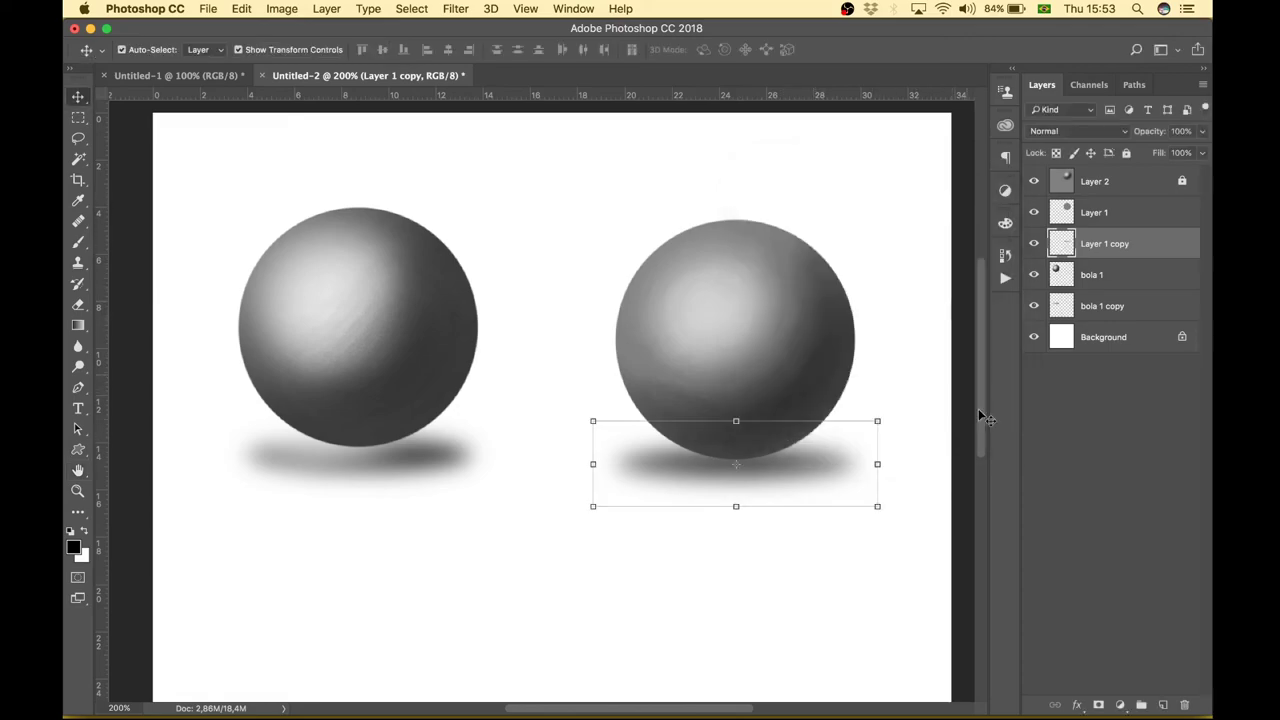
click(1101, 444)
Zoom to 100% and clear the layer selection to review both spheres and shadows
key(ctrl+1)
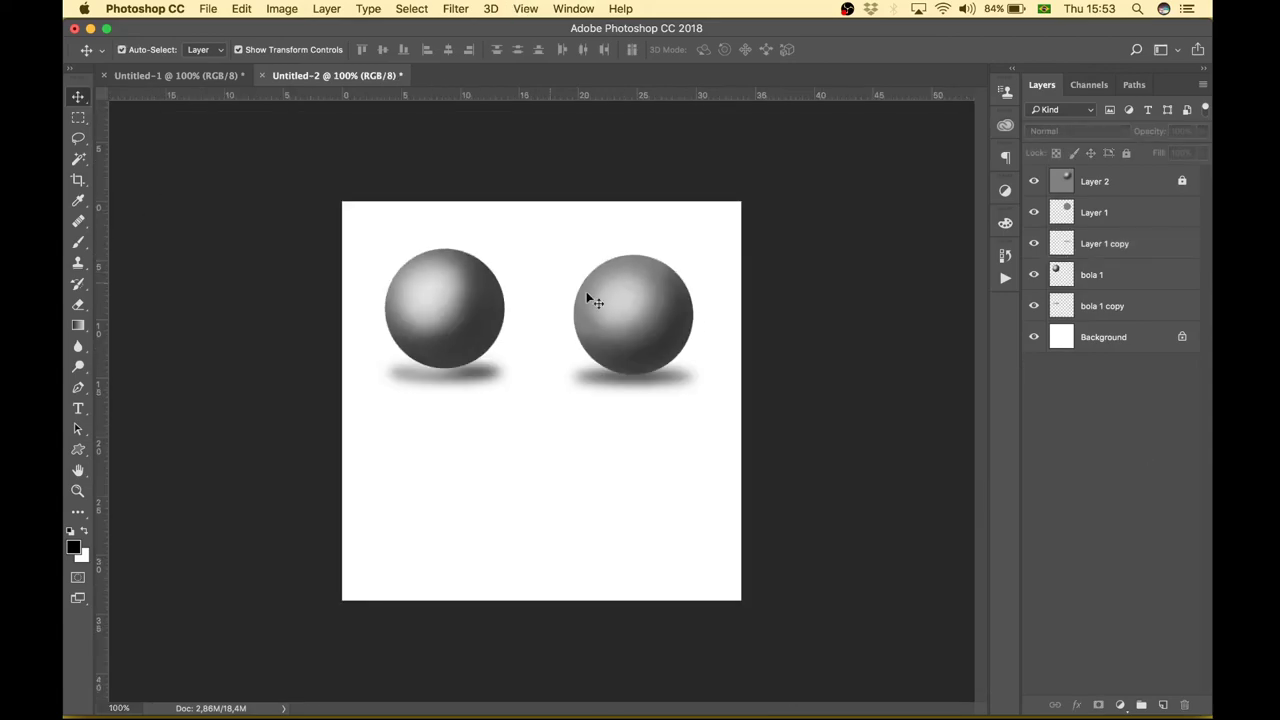
click(1132, 213)
click(1146, 243)
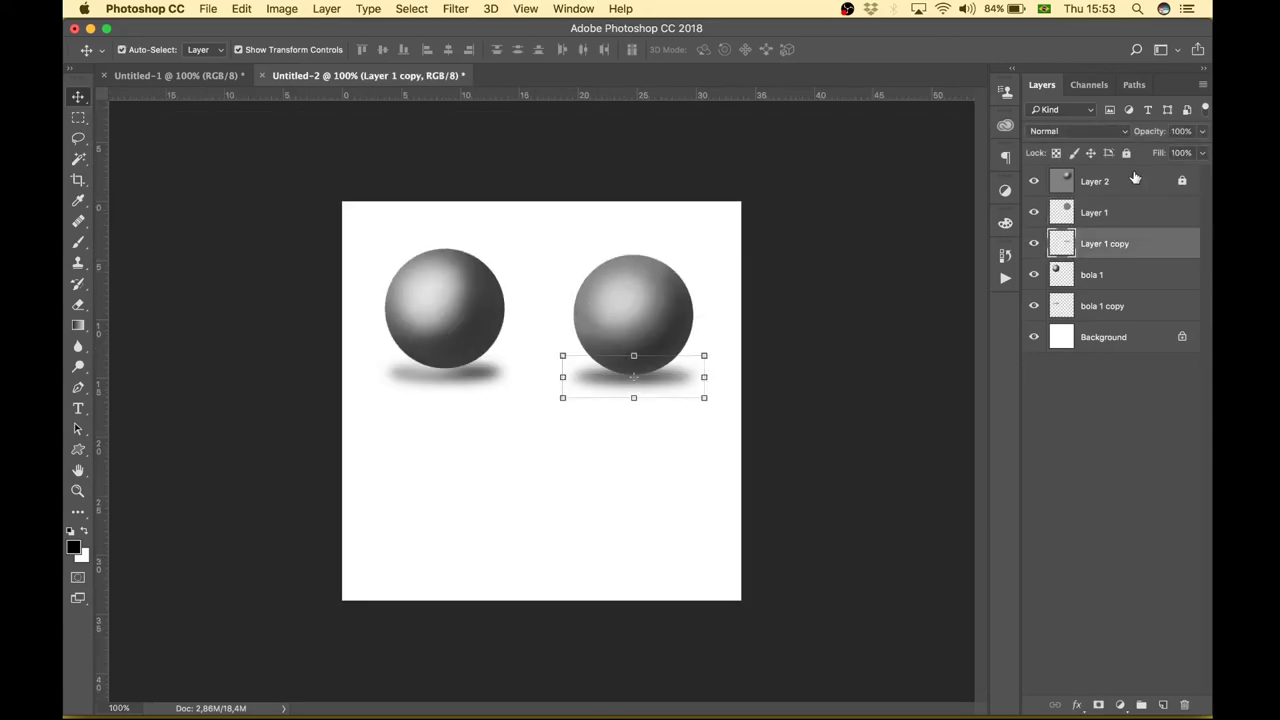
key(super+alt+a)
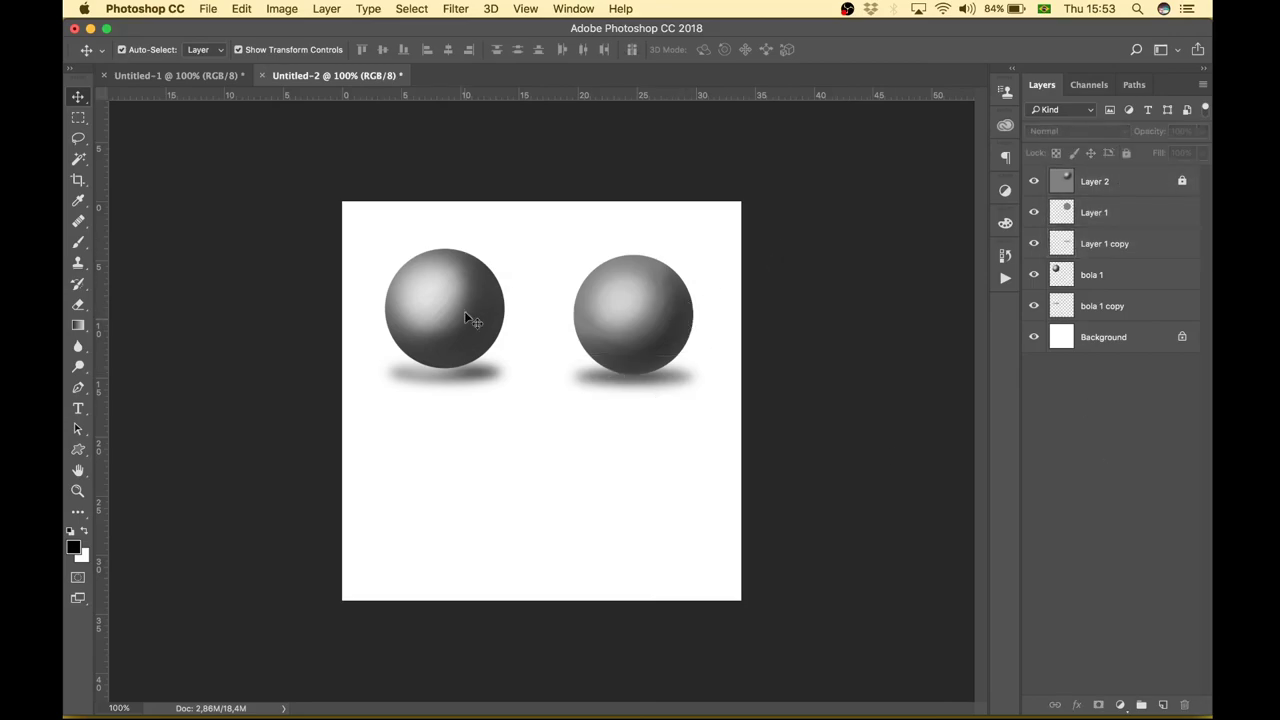